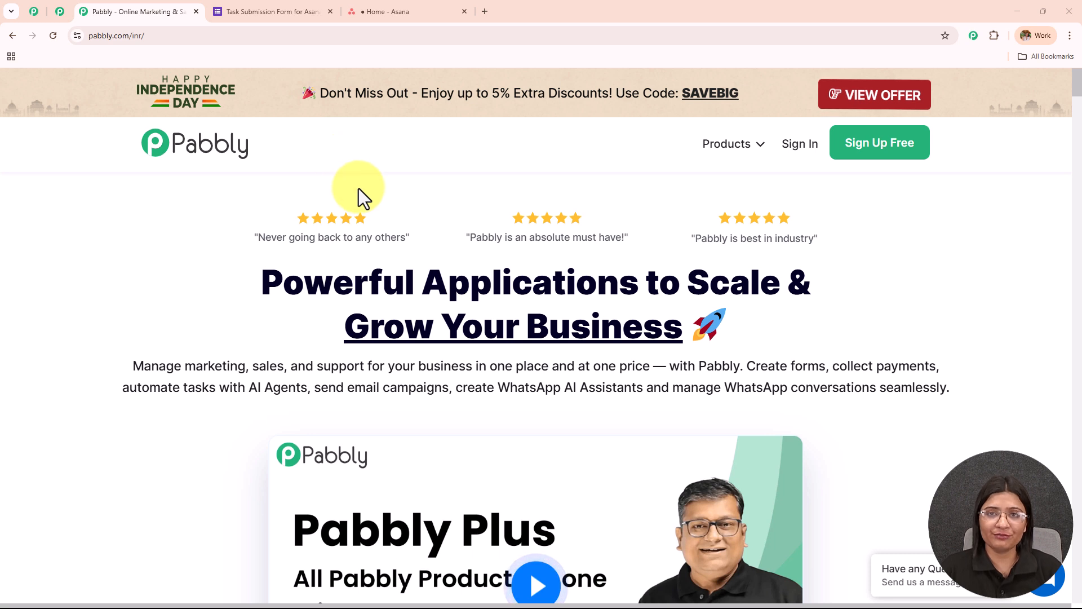
- Sign in from the Pabbly website and open the Pabbly Connect dashboard
{"action": "left_click", "coordinate": [162, 35]}
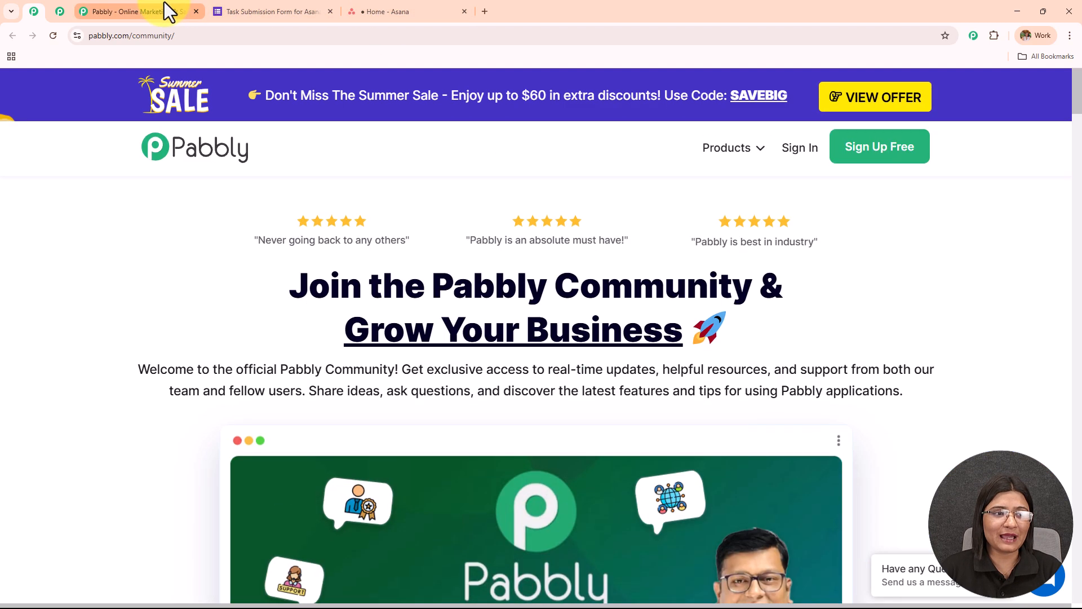
{"action": "left_click", "coordinate": [164, 9]}
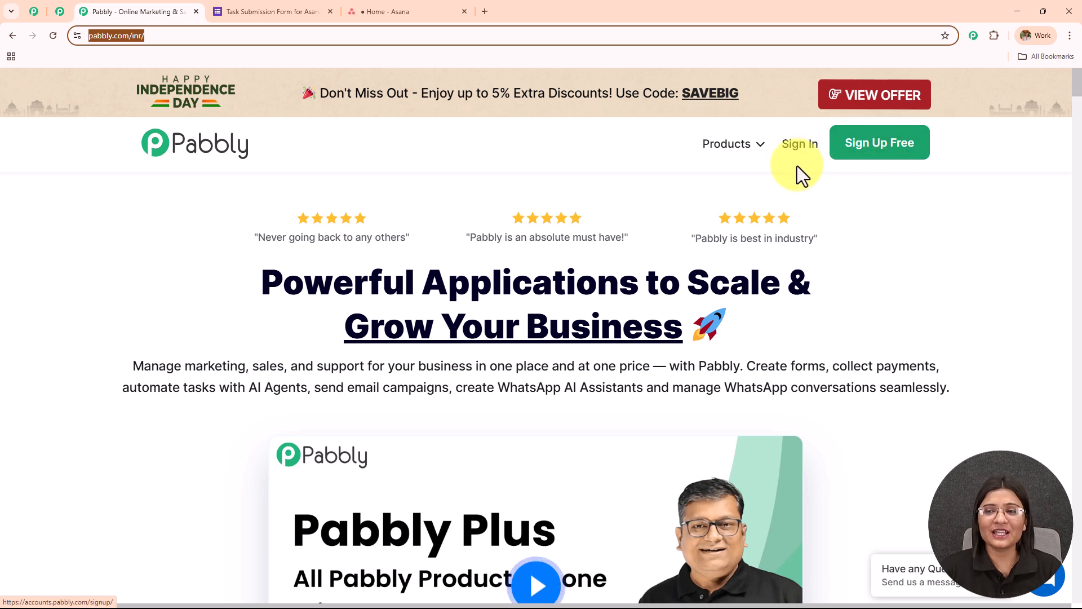
{"action": "left_click", "coordinate": [789, 148]}
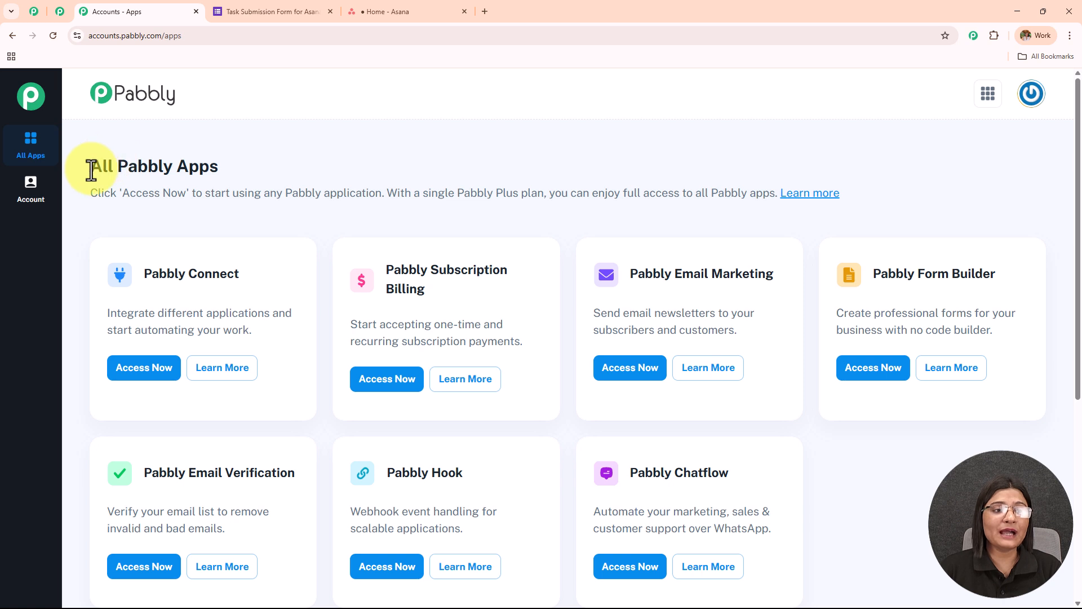
{"action": "left_click_drag", "start_coordinate": [92, 169], "coordinate": [223, 174]}
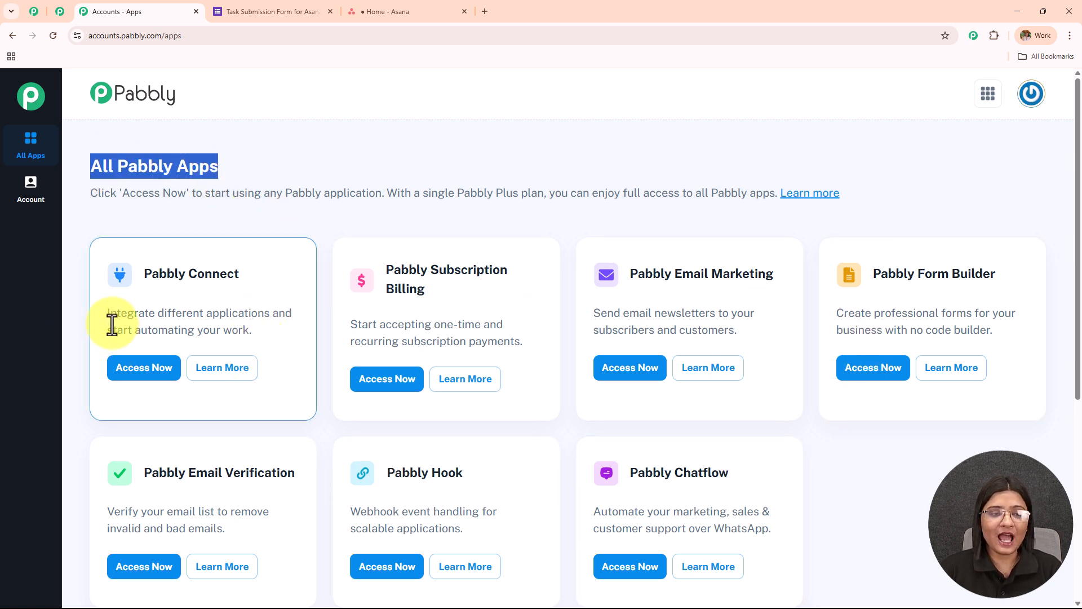
{"action": "left_click_drag", "start_coordinate": [143, 274], "coordinate": [167, 274]}
{"action": "left_click_drag", "start_coordinate": [364, 266], "coordinate": [365, 266]}
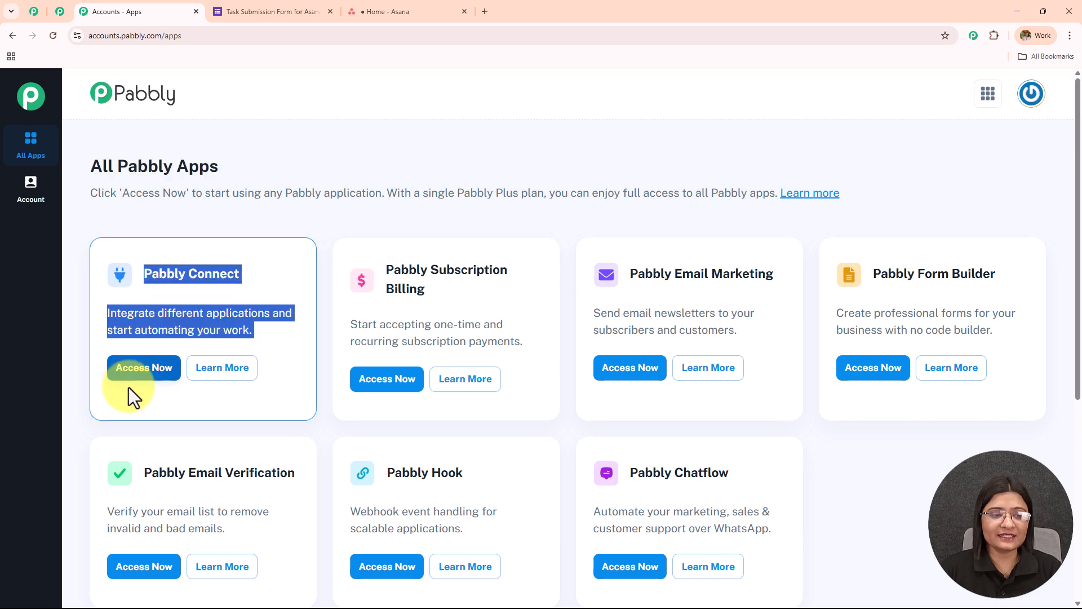
{"action": "left_click", "coordinate": [136, 372]}
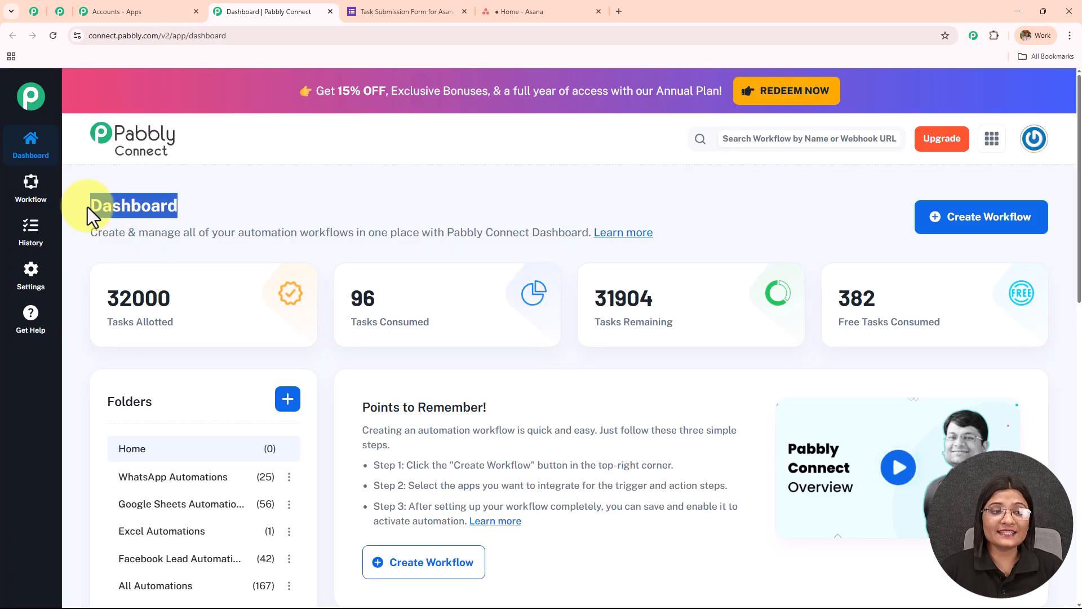
{"action": "left_click_drag", "start_coordinate": [92, 208], "coordinate": [251, 198]}
{"action": "left_click", "coordinate": [263, 198]}
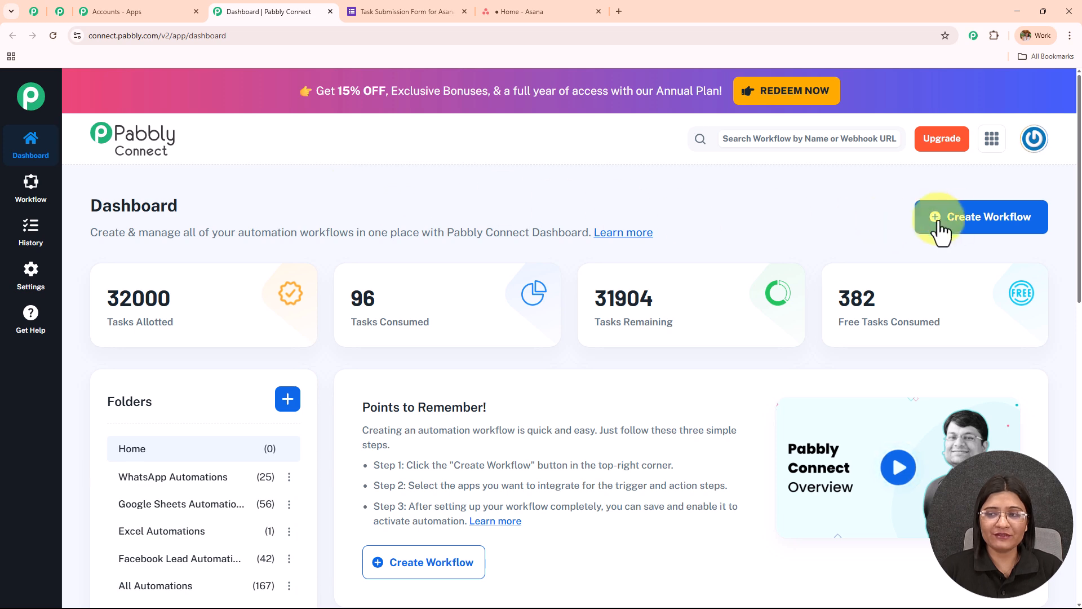
{"action": "scroll", "coordinate": [543, 329], "scroll_direction": "down", "scroll_amount": 5}
{"action": "scroll", "coordinate": [543, 329], "scroll_direction": "down", "scroll_amount": 5}
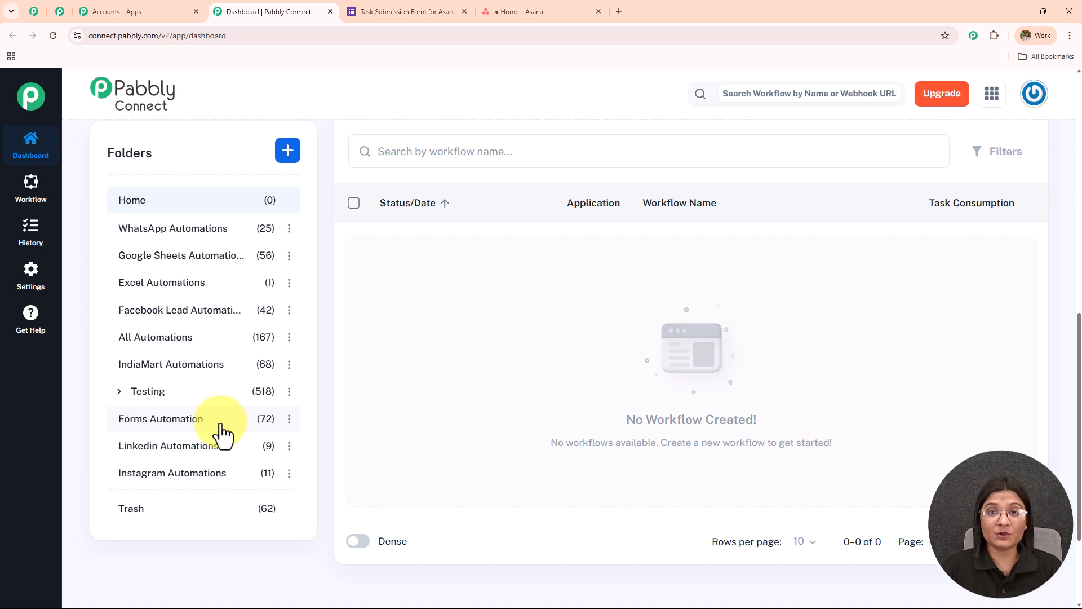
{"action": "left_click", "coordinate": [287, 150]}
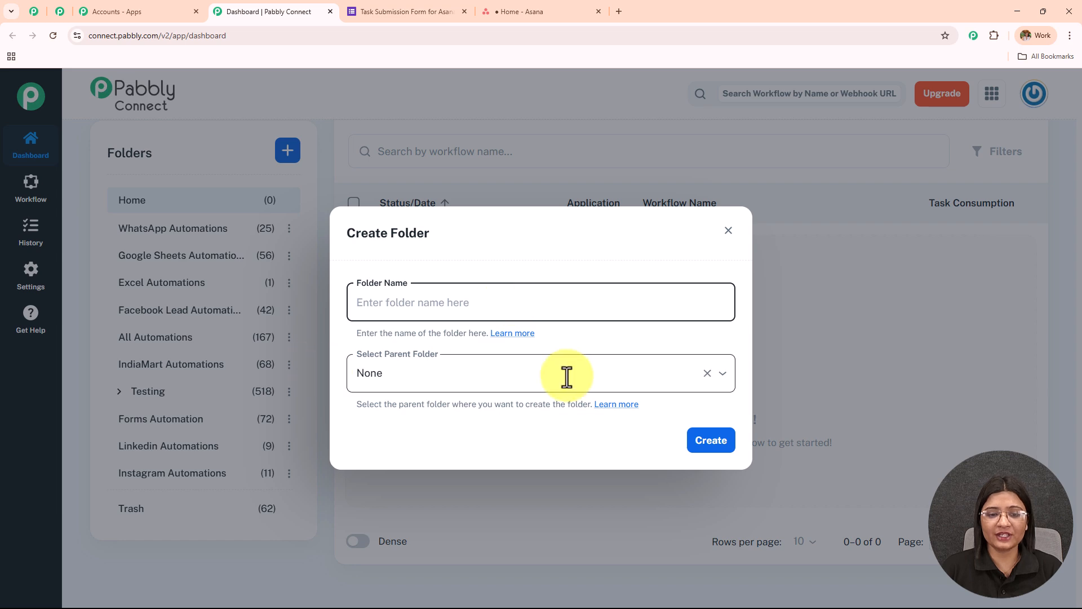
{"action": "left_click", "coordinate": [728, 231]}
{"action": "scroll", "coordinate": [756, 306], "scroll_direction": "up", "scroll_amount": 5}
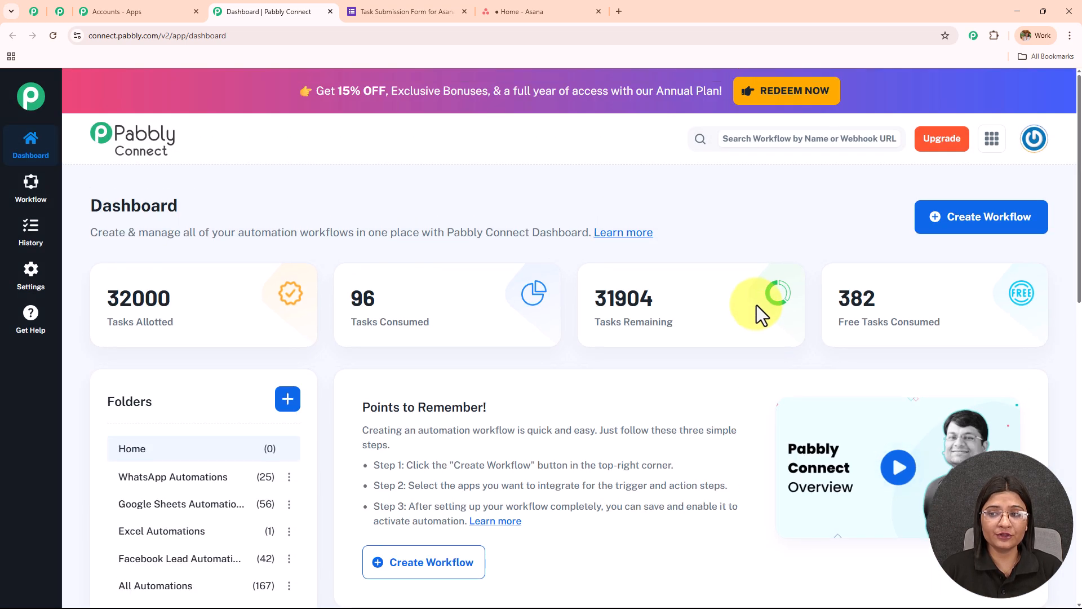
- Start a new workflow with the Classic workflow builder
{"action": "left_click", "coordinate": [929, 230]}
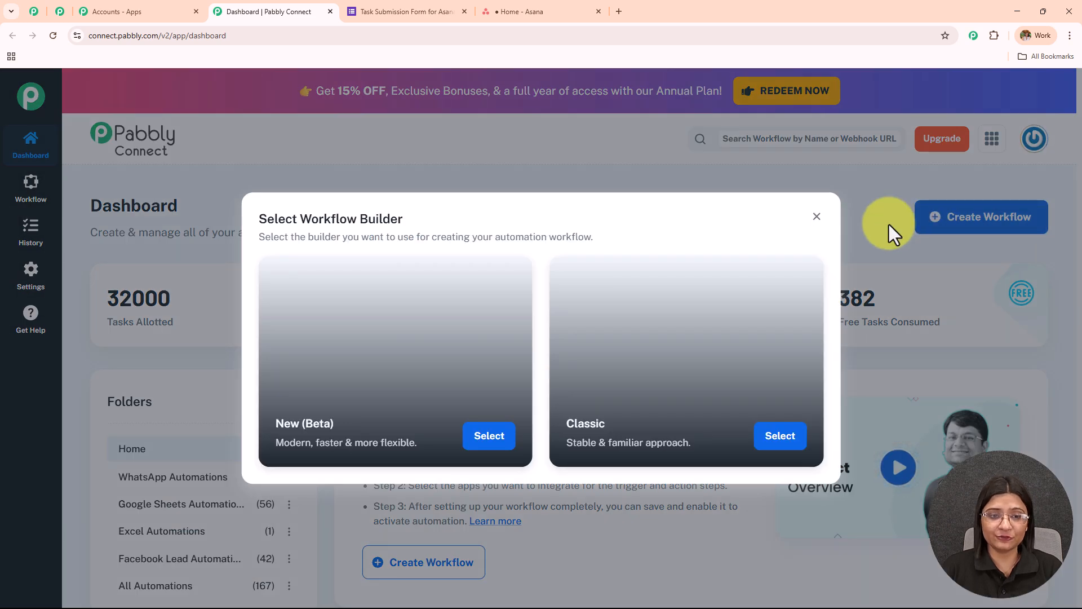
{"action": "left_click_drag", "start_coordinate": [298, 218], "coordinate": [573, 201]}
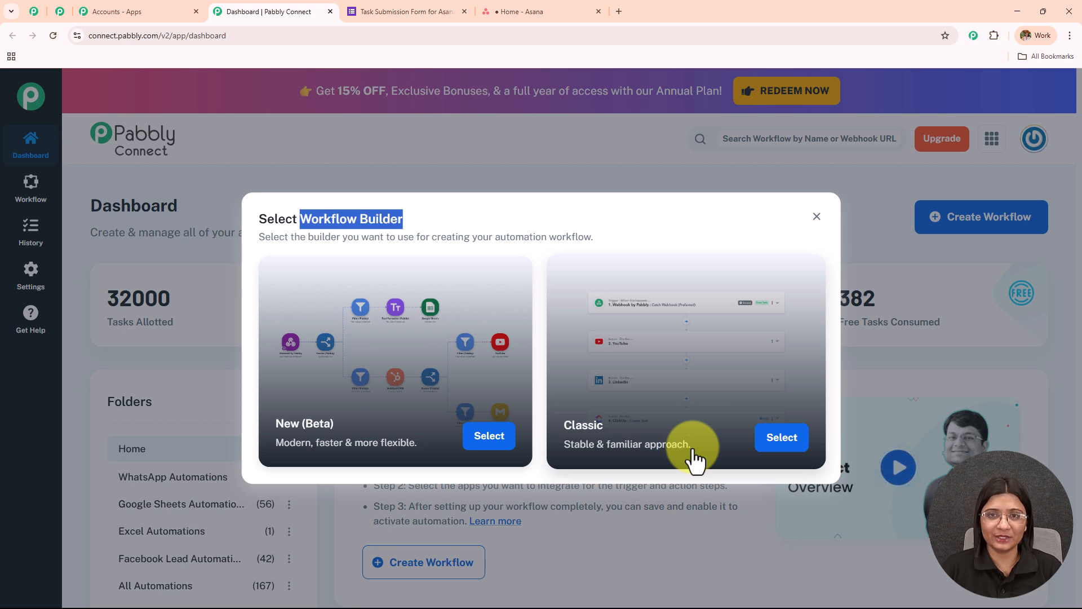
{"action": "left_click", "coordinate": [784, 439]}
- Name the workflow "Create Tasks in Asana for Each Google Form Submission" and create it in the Forms Automation folder
{"action": "left_click_drag", "start_coordinate": [478, 302], "coordinate": [167, 329]}
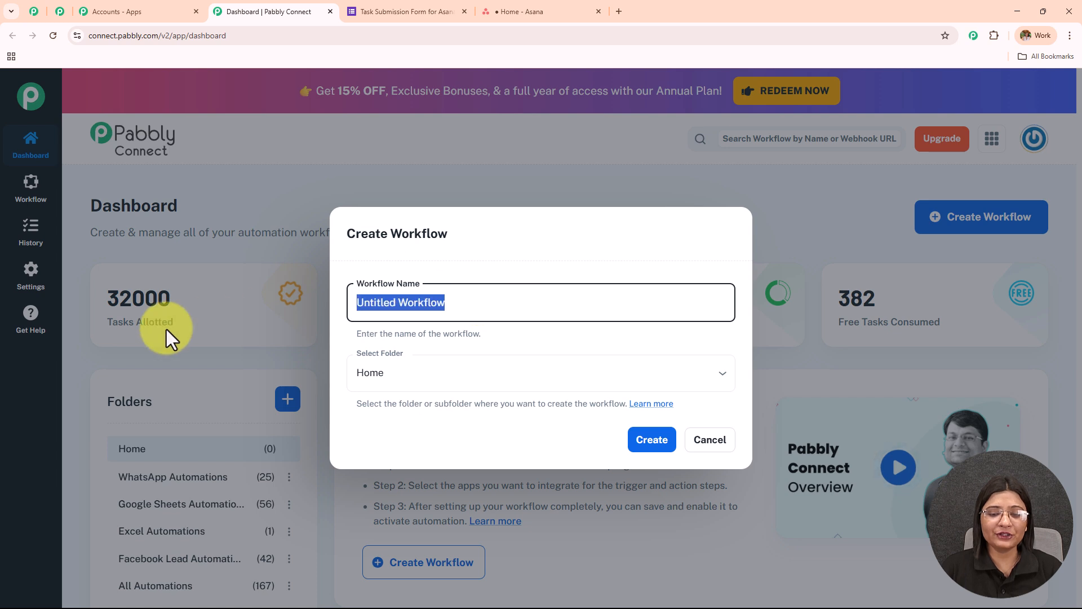
{"action": "key", "text": "BackSpace"}
{"action": "type", "text": "Create Tasks in Asana for Each Google Form Submission"}
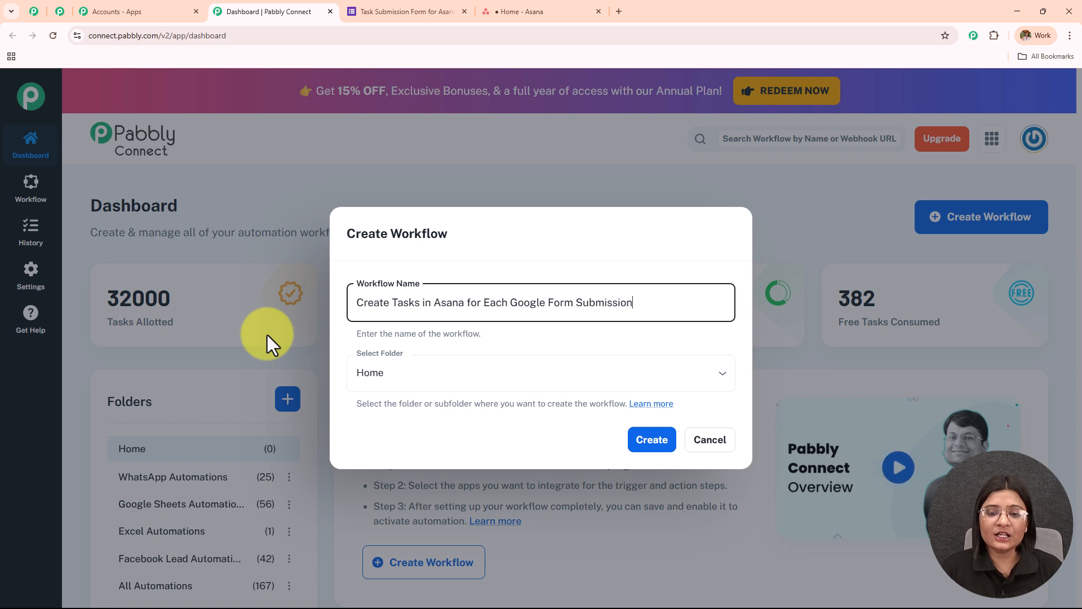
{"action": "left_click", "coordinate": [435, 373]}
{"action": "scroll", "coordinate": [434, 282], "scroll_direction": "down", "scroll_amount": 5}
{"action": "scroll", "coordinate": [423, 308], "scroll_direction": "up", "scroll_amount": 5}
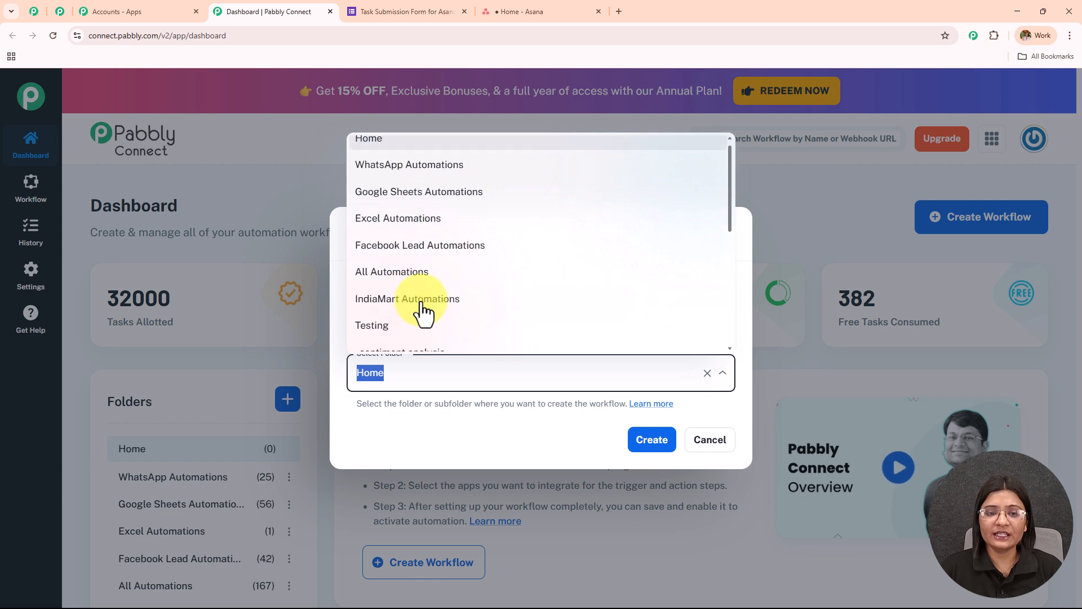
{"action": "scroll", "coordinate": [423, 309], "scroll_direction": "down", "scroll_amount": 3}
{"action": "scroll", "coordinate": [423, 308], "scroll_direction": "up", "scroll_amount": 4}
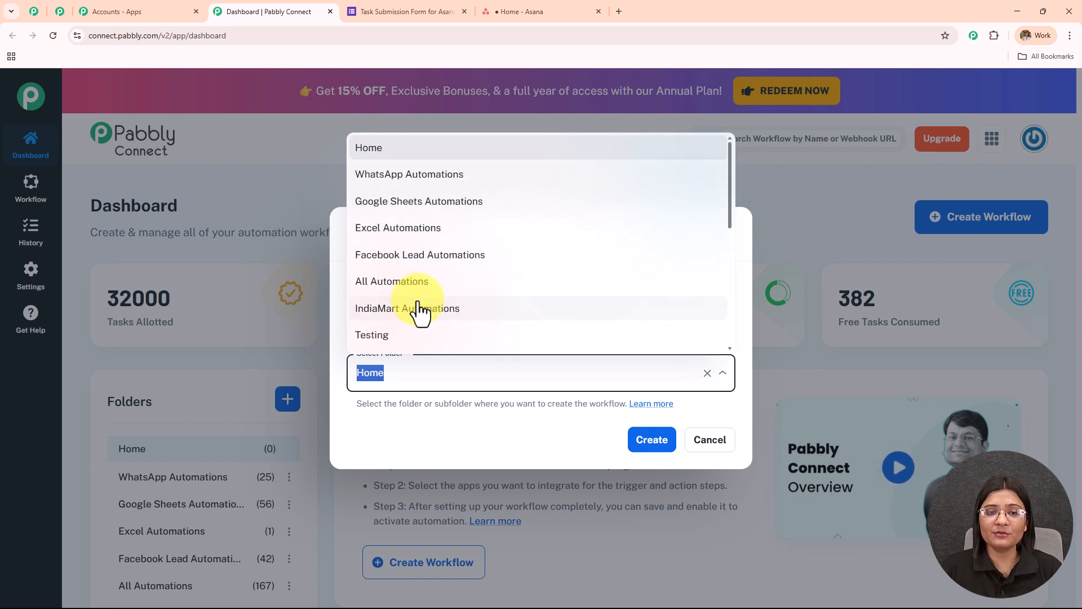
{"action": "scroll", "coordinate": [420, 309], "scroll_direction": "down", "scroll_amount": 5}
{"action": "left_click", "coordinate": [416, 189]}
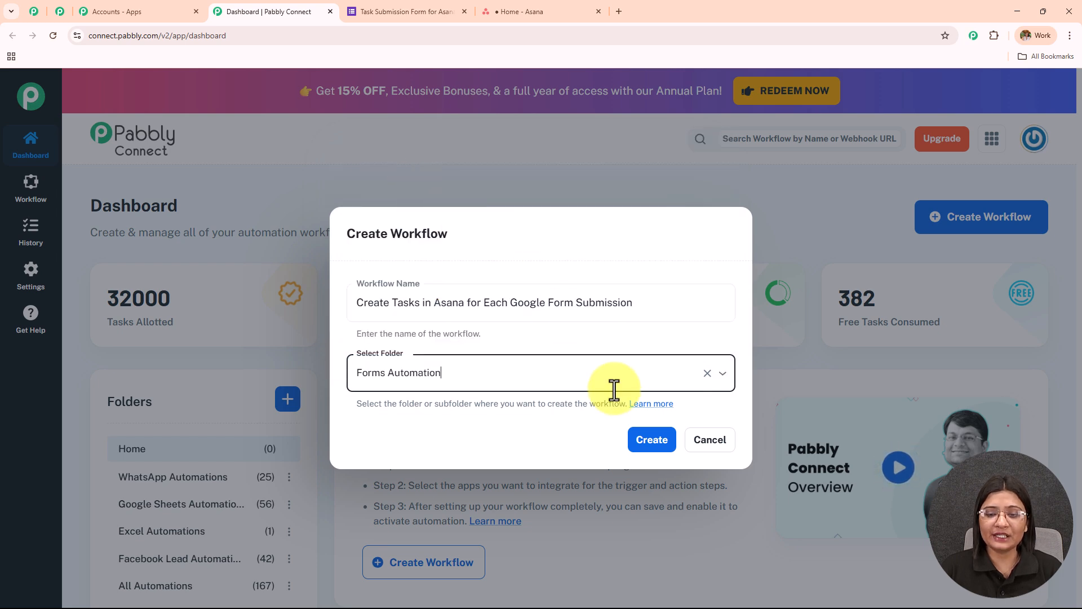
{"action": "left_click", "coordinate": [649, 445]}
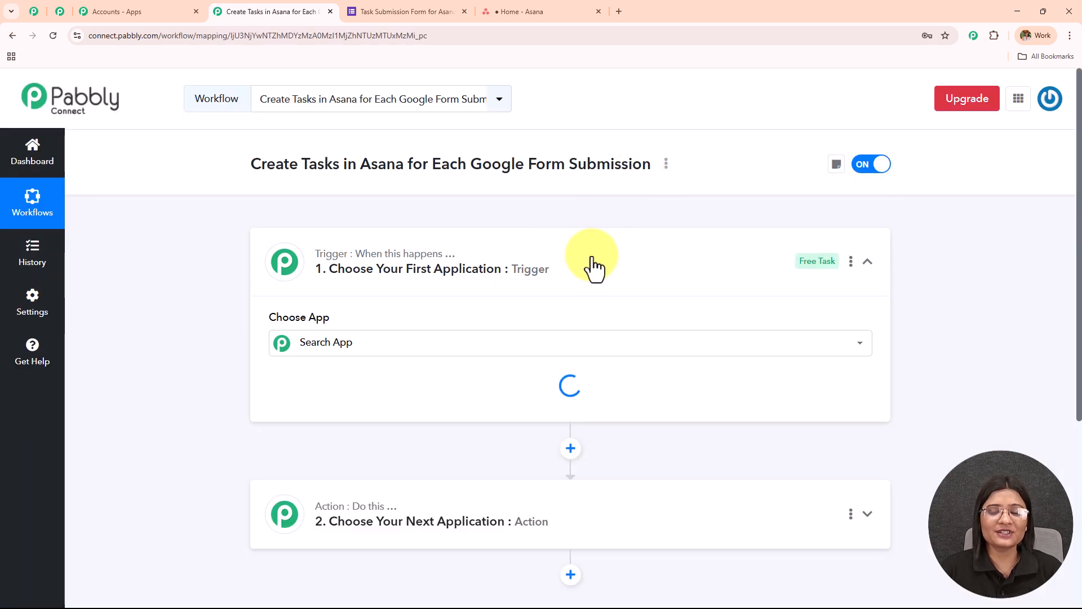
- Examine the workflow's trigger and action outline, the questions in the Task Submission Form for Asana, and the Asana home page
{"action": "left_click", "coordinate": [584, 272]}
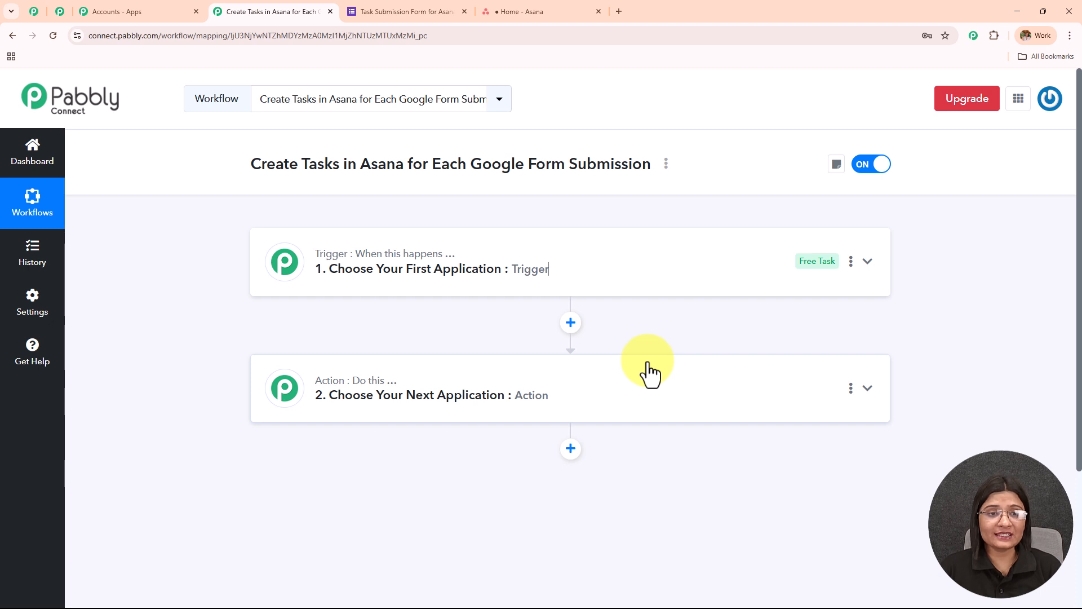
{"action": "left_click_drag", "start_coordinate": [233, 170], "coordinate": [668, 164]}
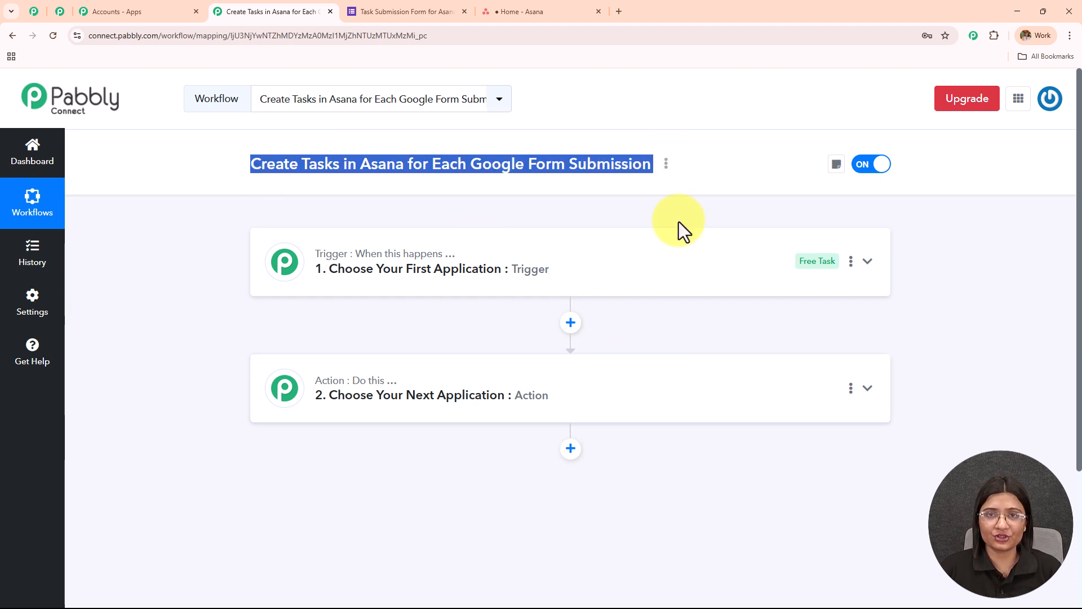
{"action": "left_click", "coordinate": [383, 14]}
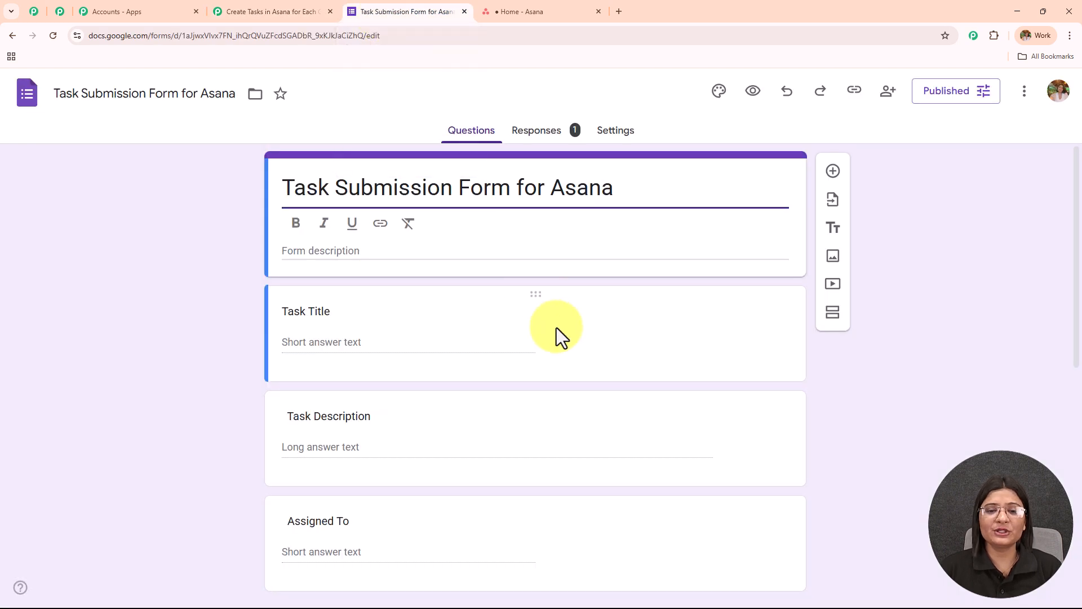
{"action": "scroll", "coordinate": [558, 334], "scroll_direction": "down", "scroll_amount": 5}
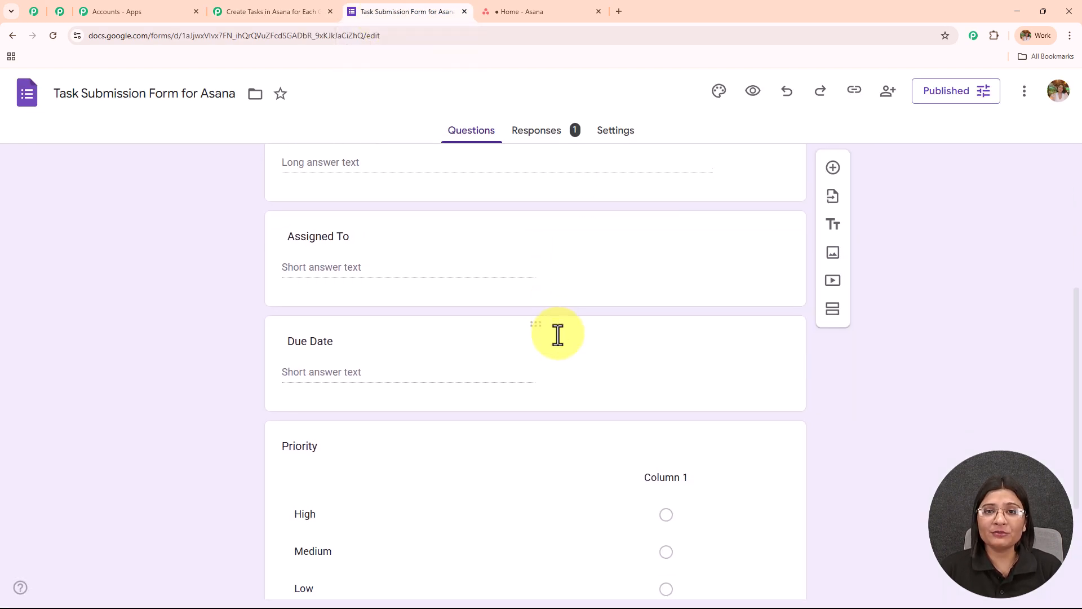
{"action": "scroll", "coordinate": [558, 334], "scroll_direction": "down", "scroll_amount": 3}
{"action": "scroll", "coordinate": [558, 333], "scroll_direction": "up", "scroll_amount": 8}
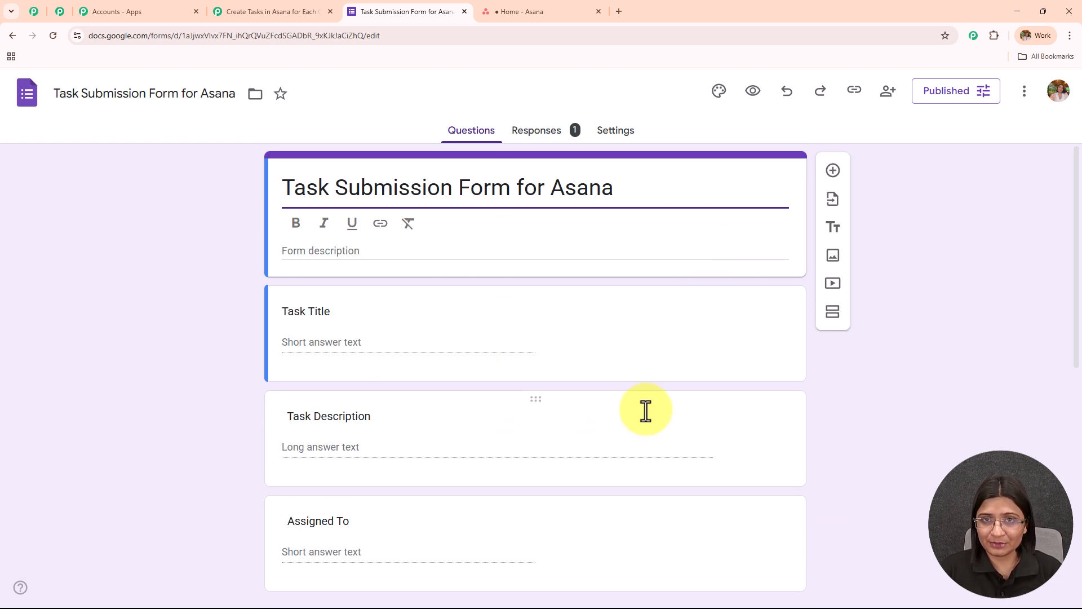
{"action": "left_click", "coordinate": [529, 10]}
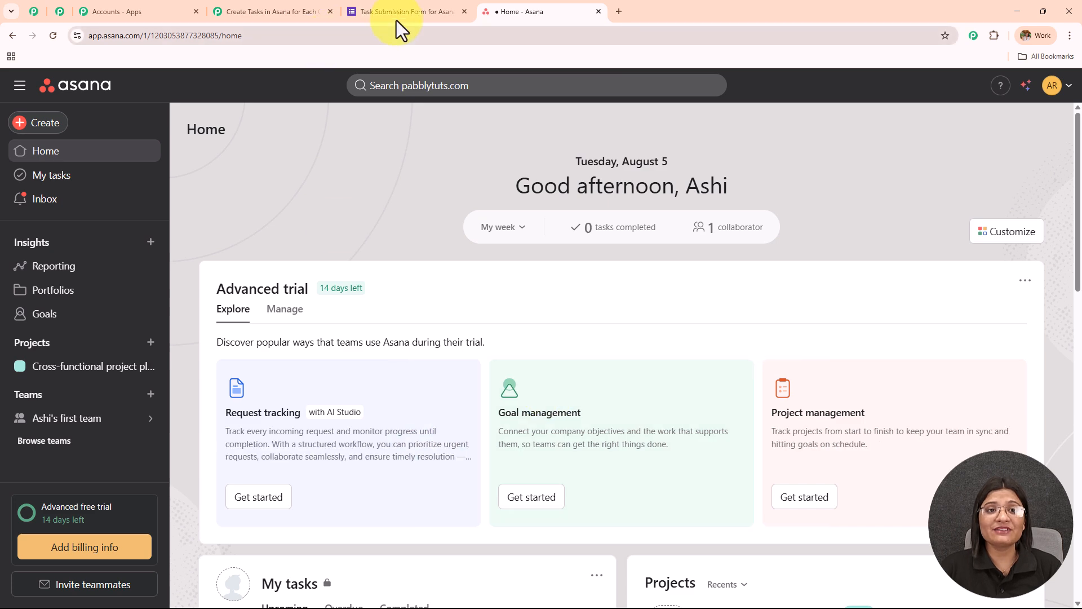
{"action": "left_click", "coordinate": [410, 16]}
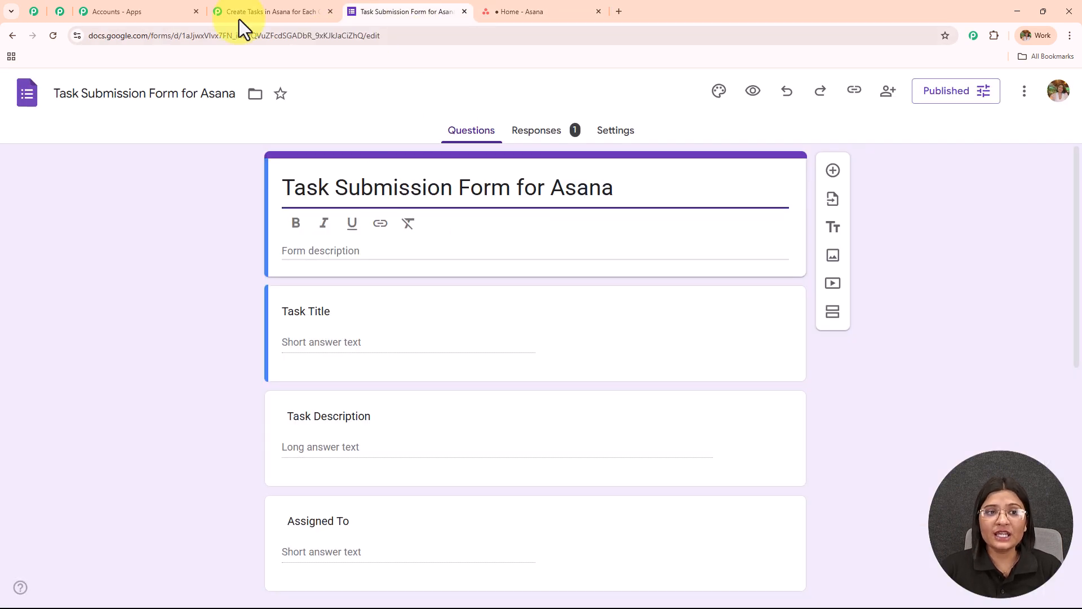
{"action": "left_click", "coordinate": [265, 12]}
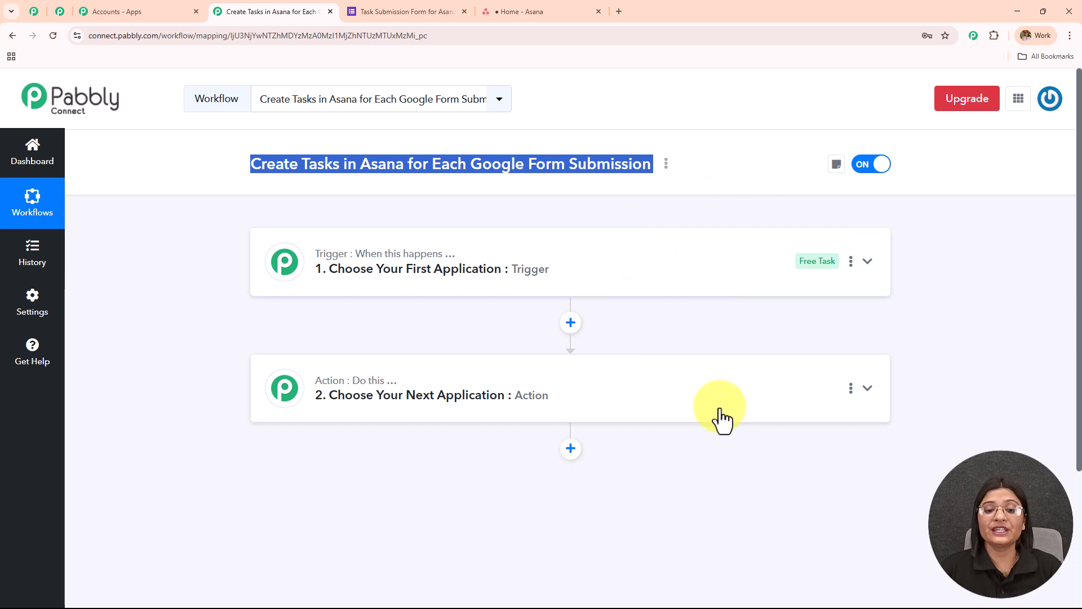
- Set the workflow's trigger app to Google Forms with the trigger event New Response Received
{"action": "left_click", "coordinate": [431, 268]}
{"action": "left_click", "coordinate": [374, 343]}
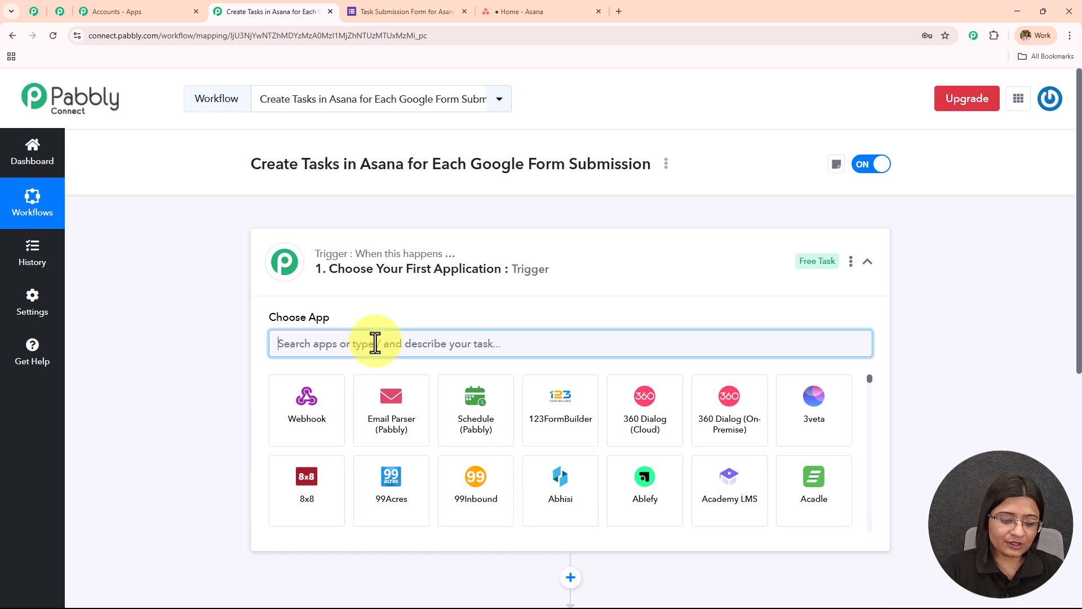
{"action": "type", "text": "Forms"}
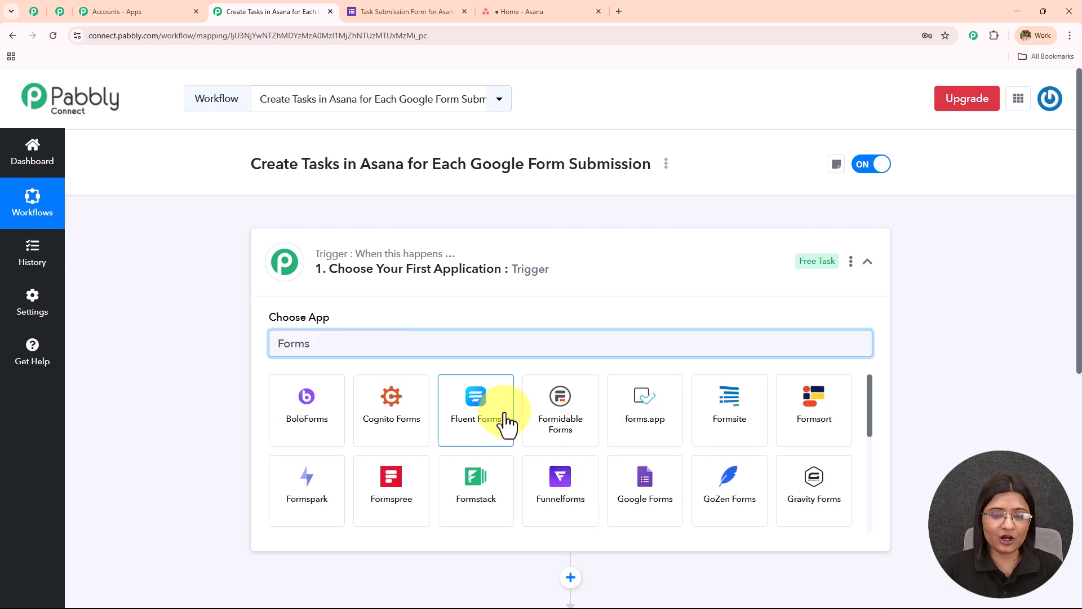
{"action": "left_click", "coordinate": [645, 496]}
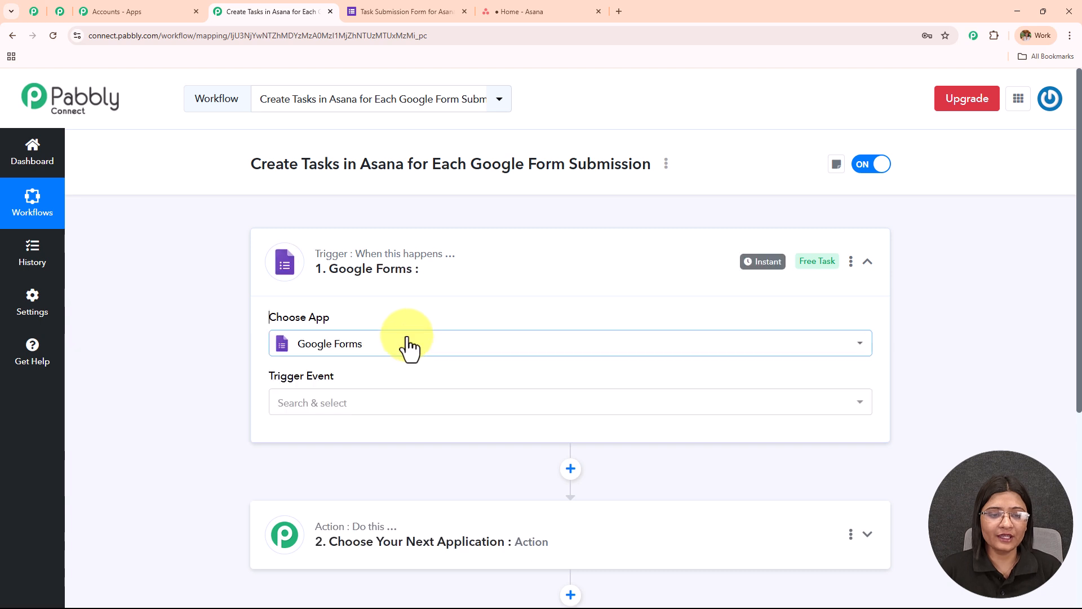
{"action": "left_click", "coordinate": [384, 404]}
{"action": "left_click", "coordinate": [402, 472]}
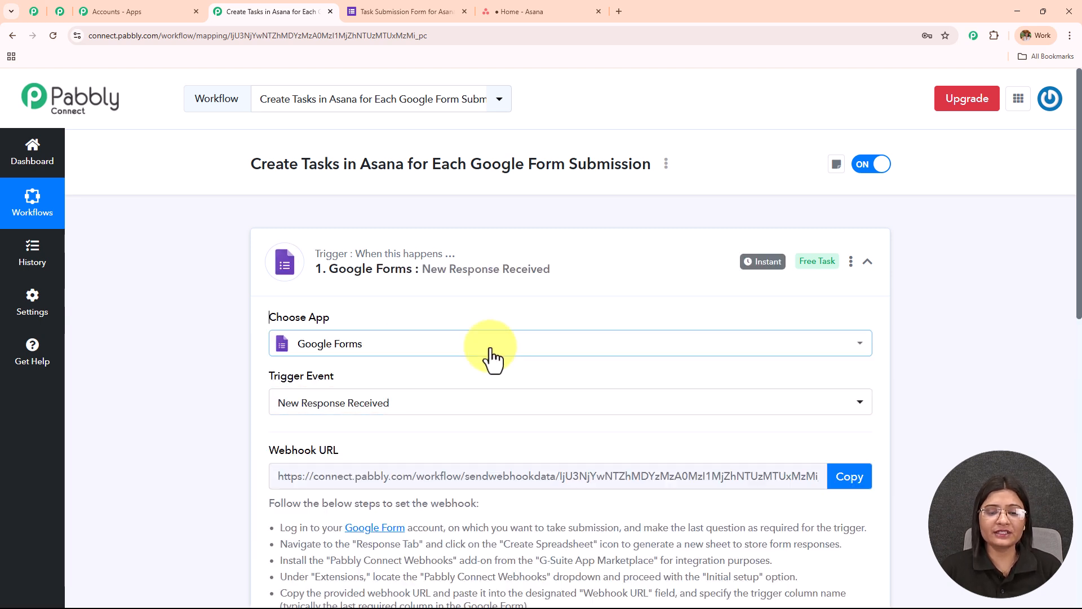
- Read the trigger's webhook setup instructions and go through the questions of the Task Submission Form for Asana in Google Forms
{"action": "scroll", "coordinate": [490, 350], "scroll_direction": "down", "scroll_amount": 4}
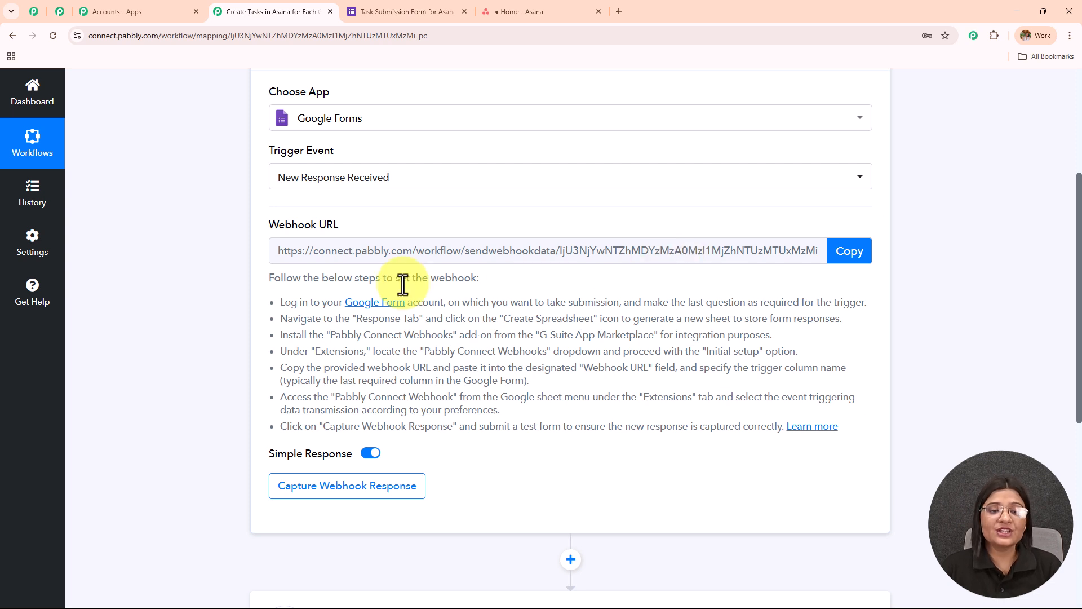
{"action": "left_click_drag", "start_coordinate": [273, 301], "coordinate": [870, 466]}
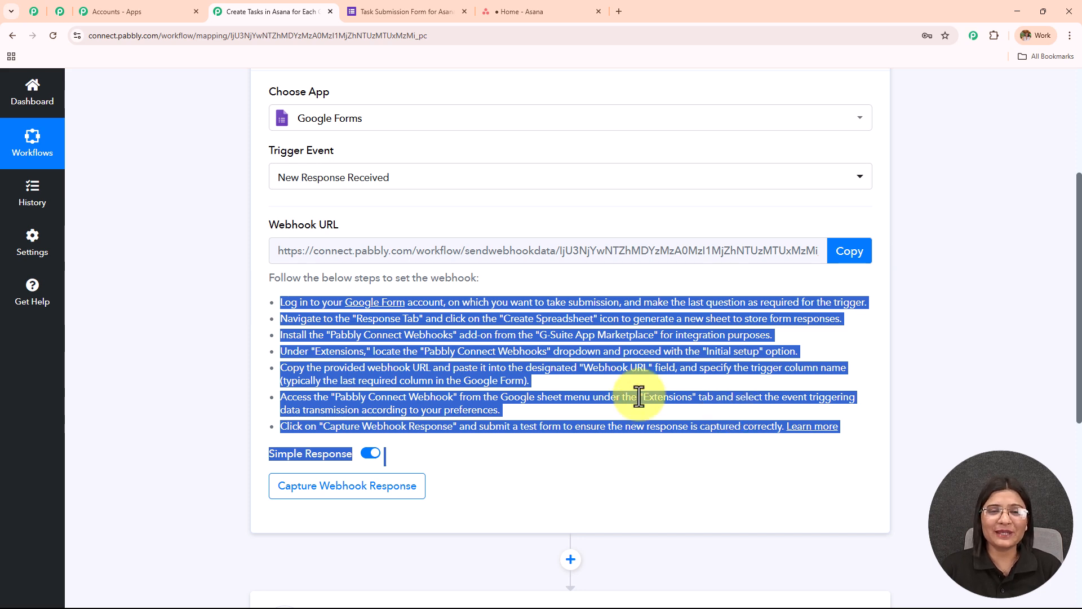
{"action": "left_click", "coordinate": [397, 10]}
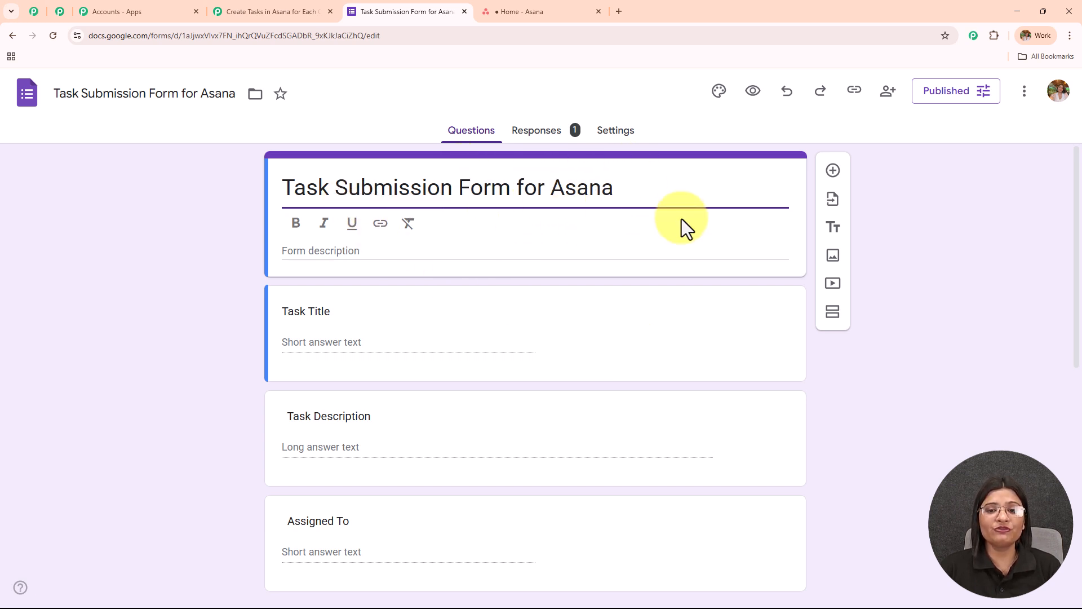
{"action": "scroll", "coordinate": [698, 306], "scroll_direction": "down", "scroll_amount": 2}
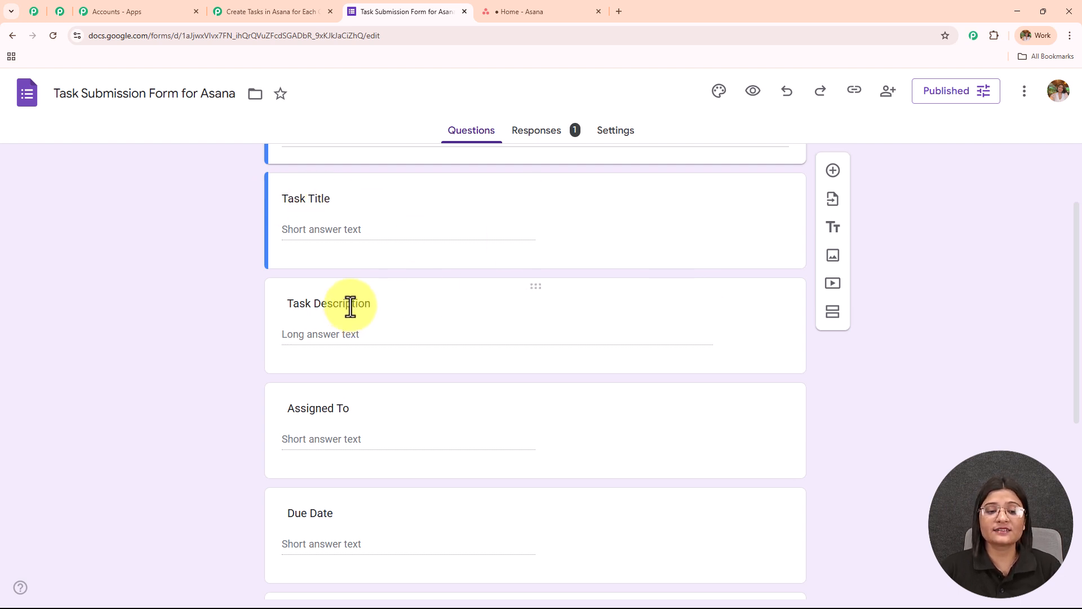
{"action": "scroll", "coordinate": [414, 346], "scroll_direction": "down", "scroll_amount": 4}
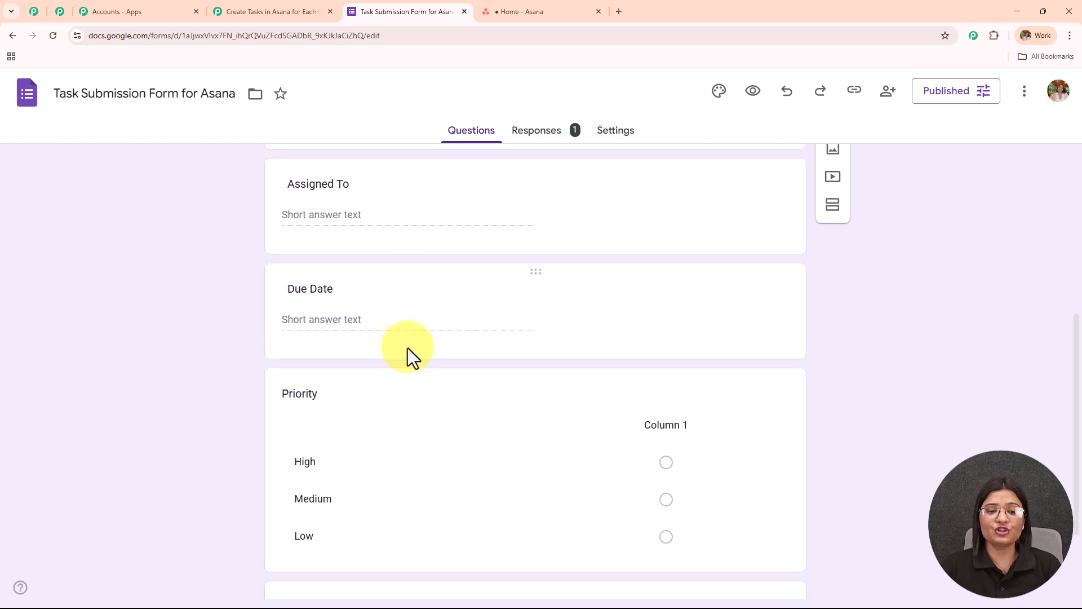
{"action": "scroll", "coordinate": [407, 348], "scroll_direction": "down", "scroll_amount": 2}
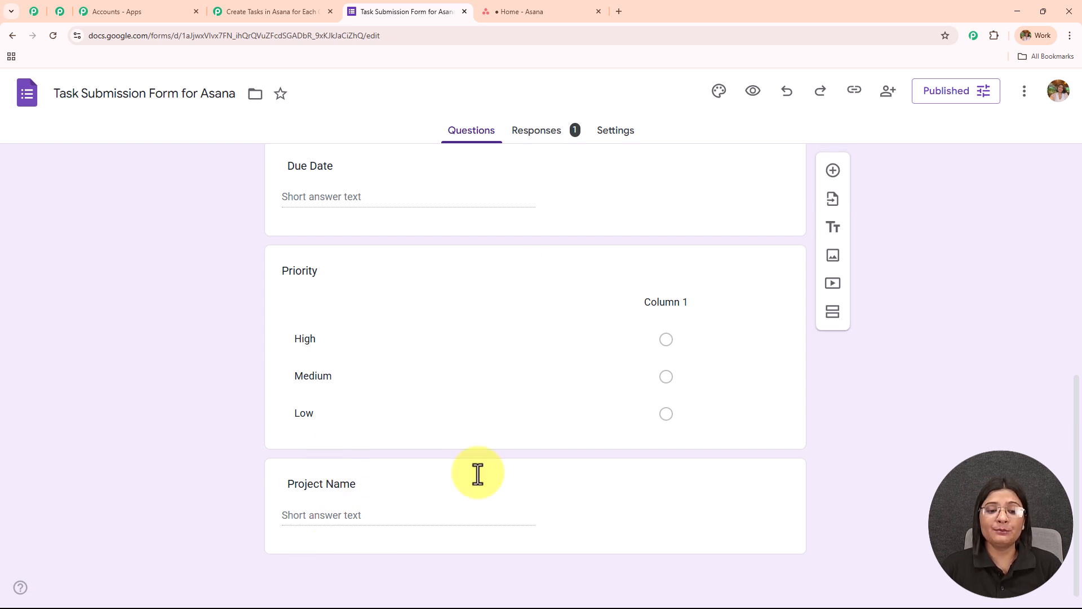
- Delete all existing responses from the Task Submission Form for Asana
{"action": "scroll", "coordinate": [417, 394], "scroll_direction": "up", "scroll_amount": 7}
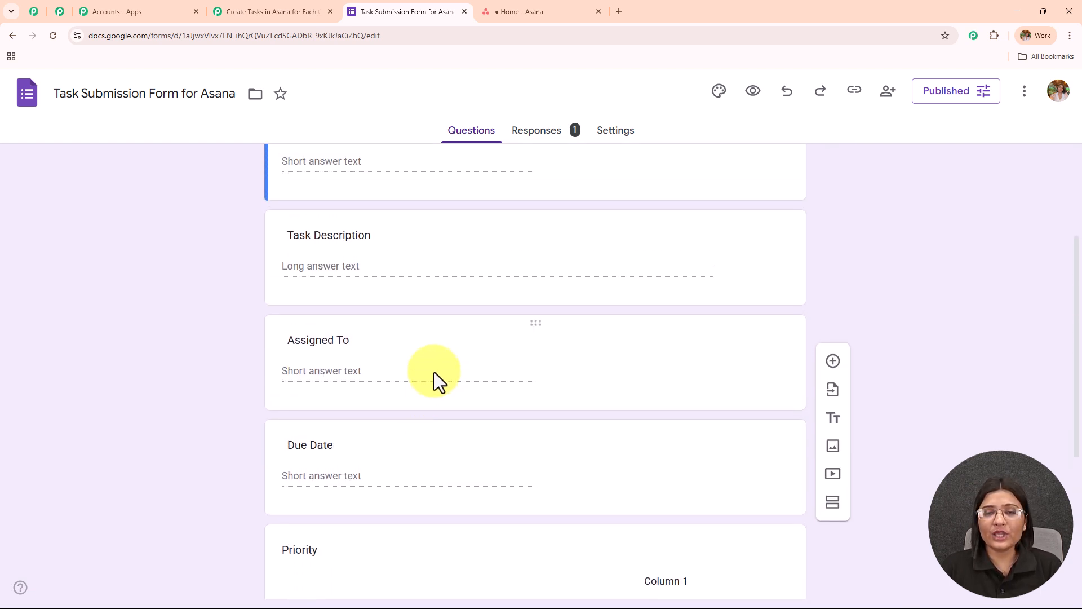
{"action": "scroll", "coordinate": [434, 372], "scroll_direction": "up", "scroll_amount": 2}
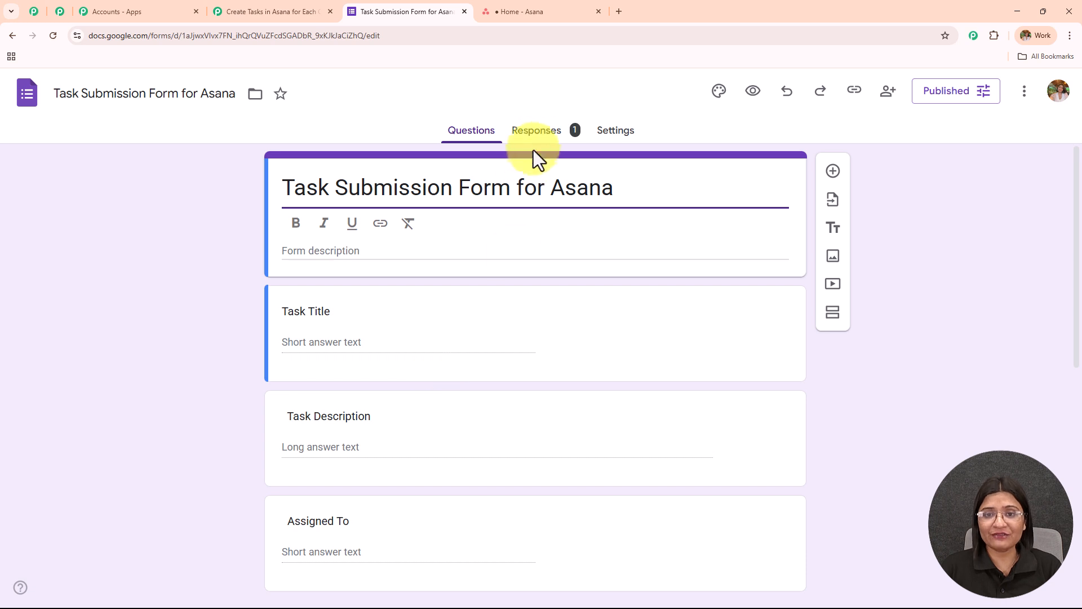
{"action": "left_click", "coordinate": [538, 136]}
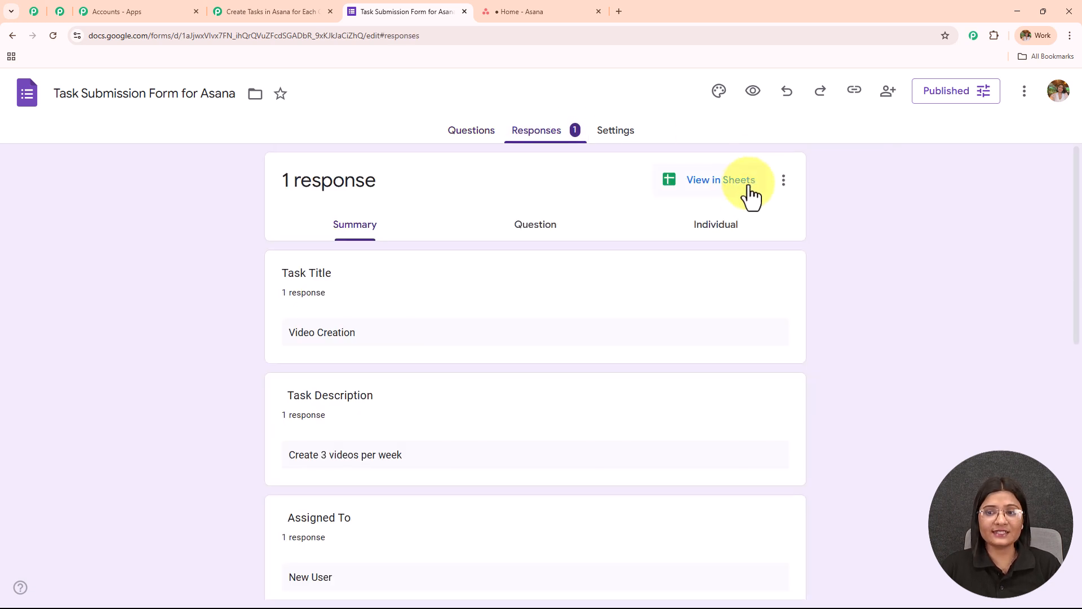
{"action": "left_click", "coordinate": [783, 183]}
{"action": "left_click", "coordinate": [614, 365]}
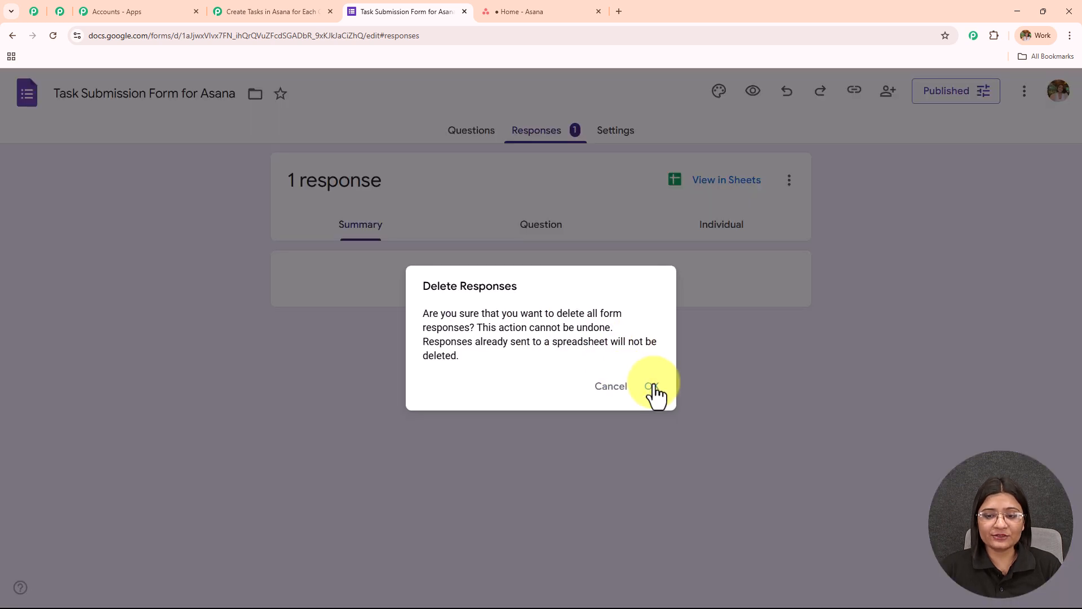
{"action": "left_click", "coordinate": [652, 393]}
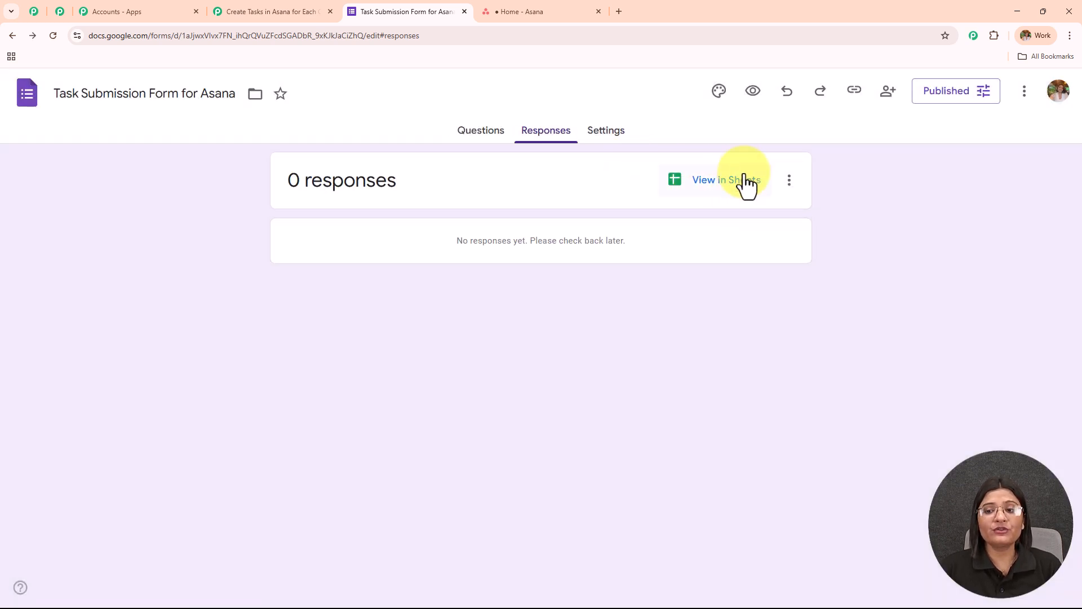
- Open the form's linked response spreadsheet, examine its column headings, and return to the form's questions
{"action": "left_click", "coordinate": [721, 194]}
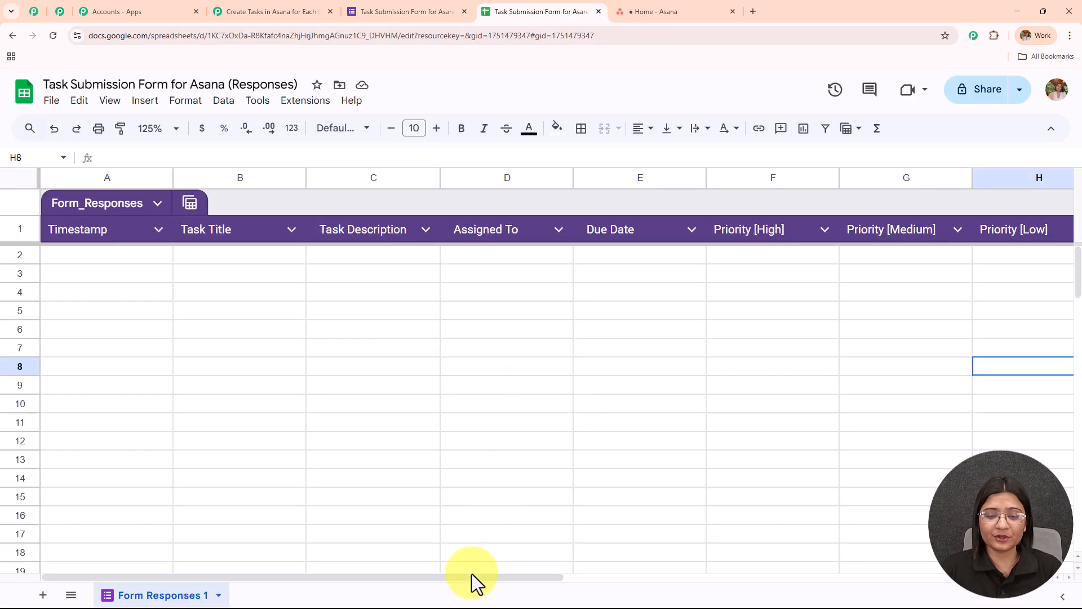
{"action": "left_click_drag", "start_coordinate": [378, 577], "coordinate": [495, 577]}
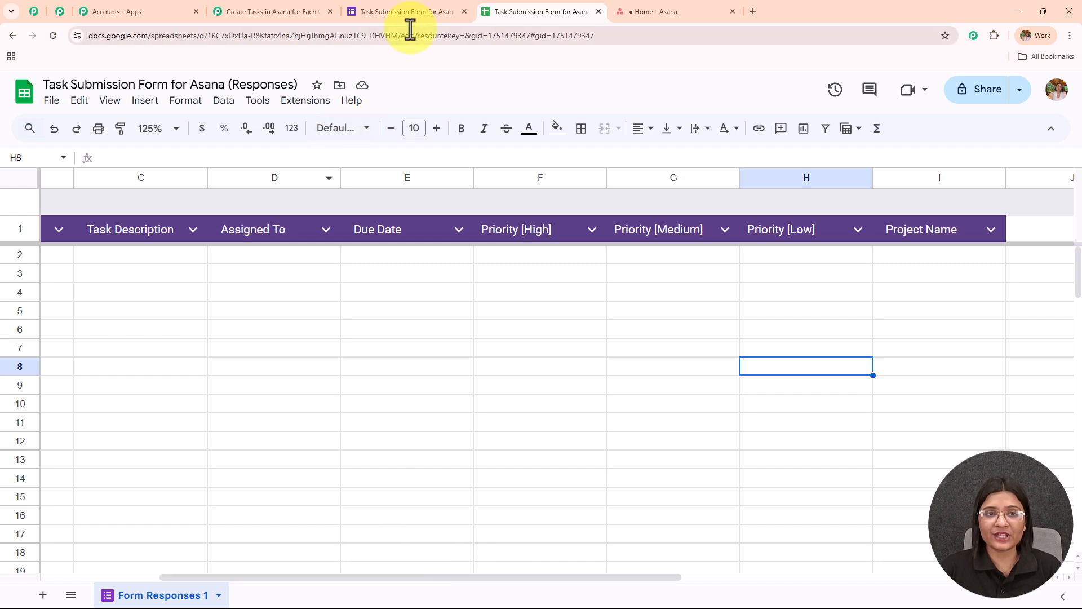
{"action": "left_click", "coordinate": [415, 12]}
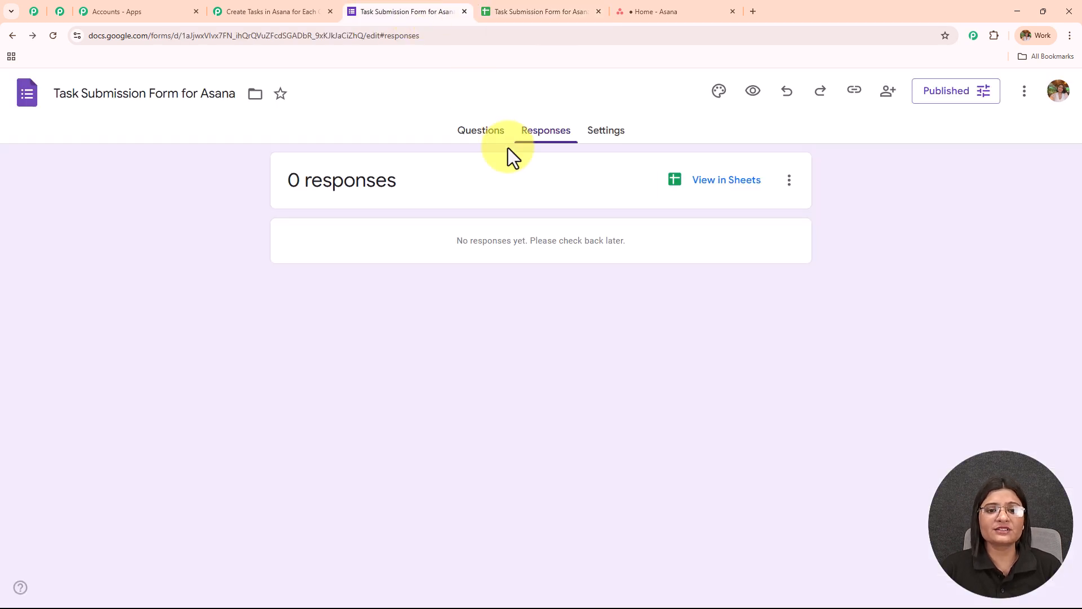
{"action": "left_click", "coordinate": [485, 135]}
{"action": "left_click", "coordinate": [515, 11]}
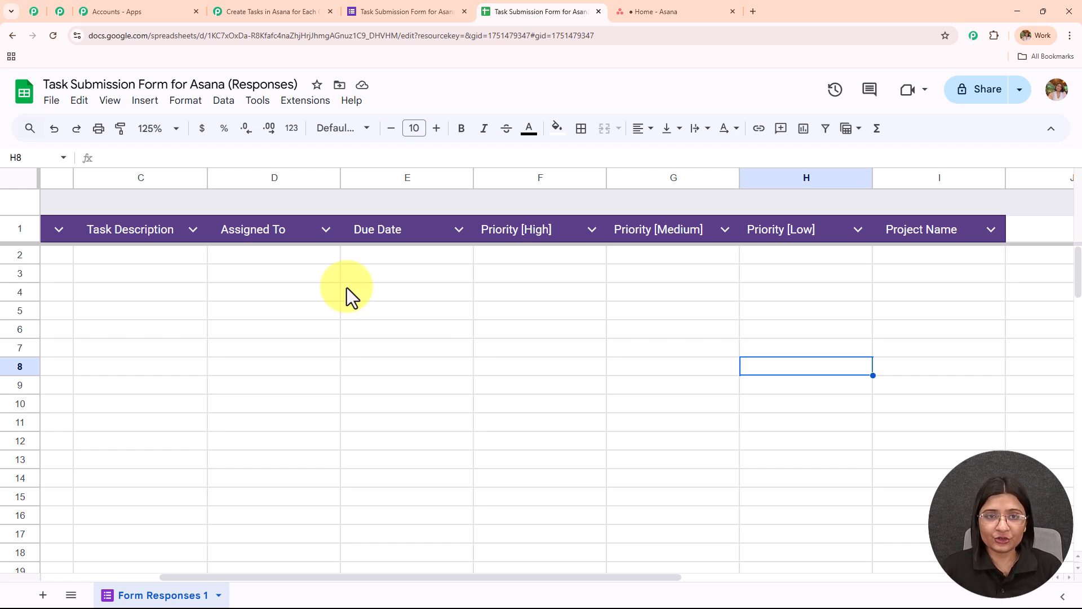
{"action": "left_click", "coordinate": [404, 11]}
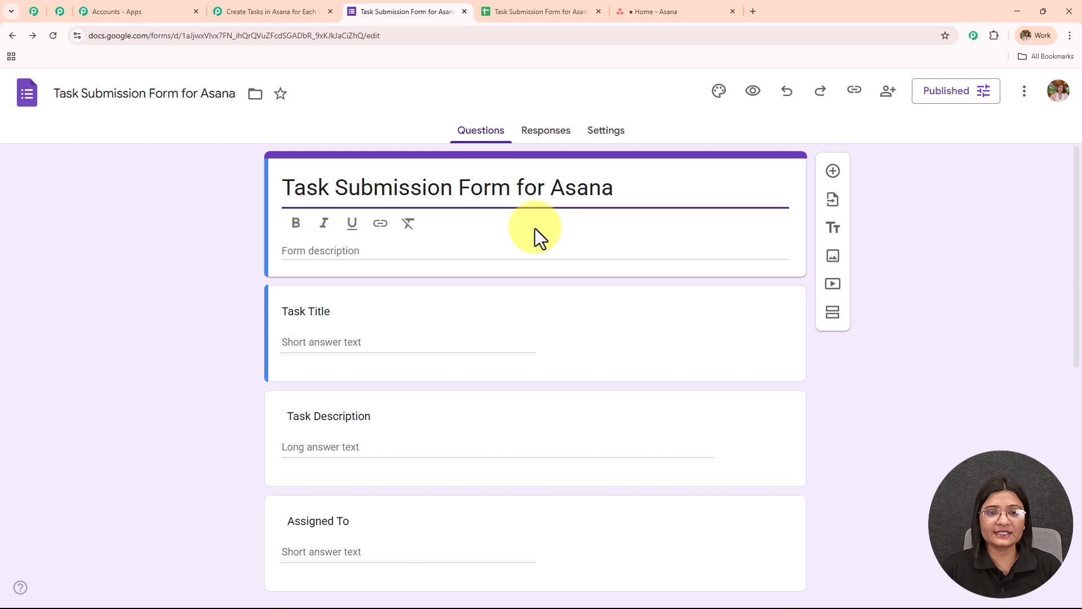
- Copy the form's responder link and open it in a new browser tab
{"action": "left_click", "coordinate": [852, 97]}
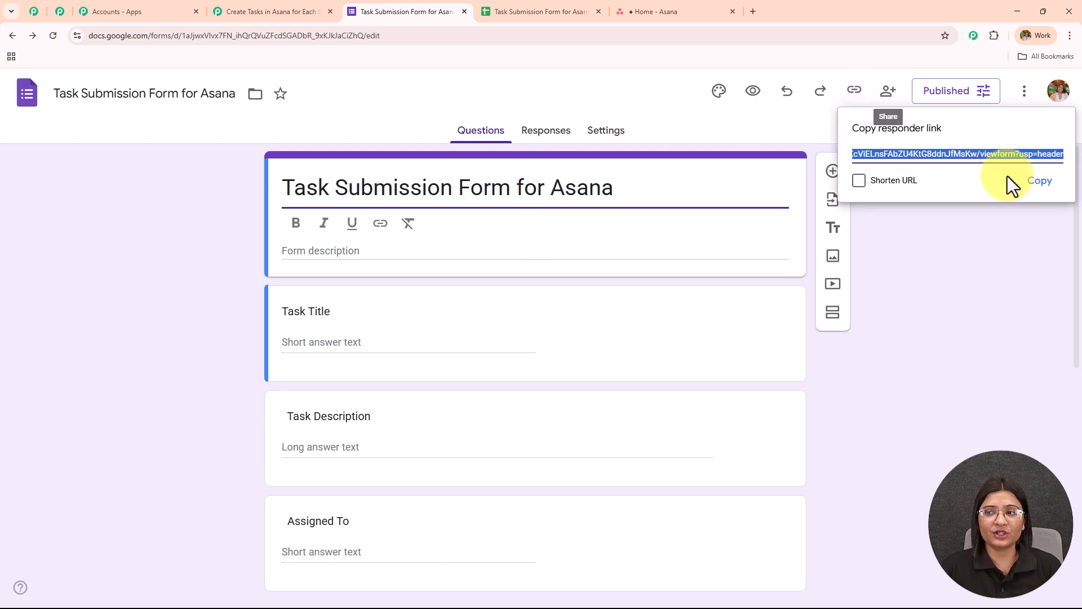
{"action": "left_click", "coordinate": [1047, 192]}
{"action": "left_click", "coordinate": [752, 11]}
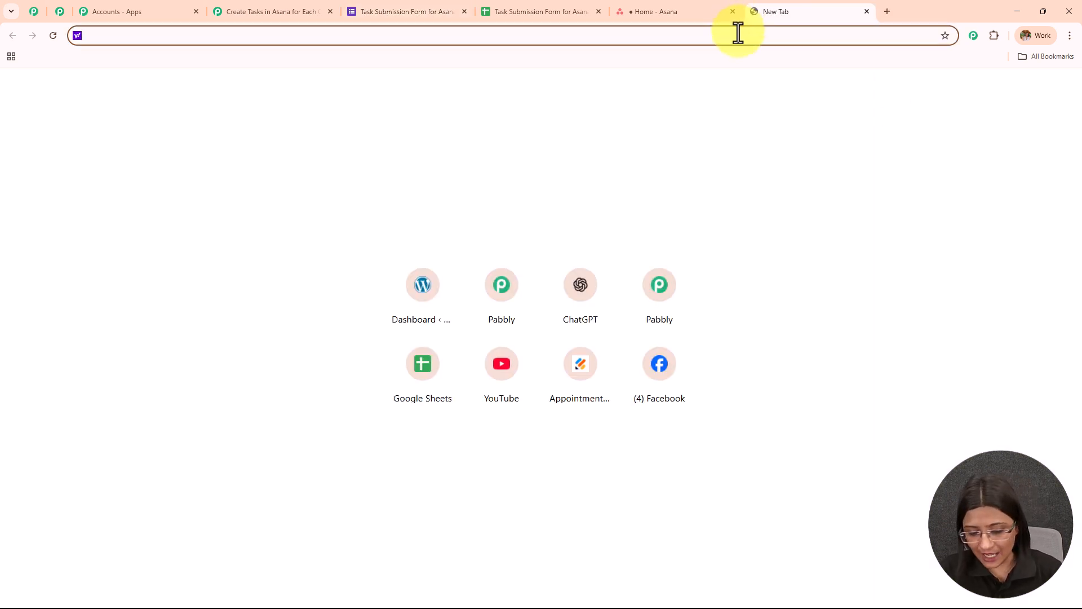
{"action": "key", "text": "ctrl+v"}
{"action": "key", "text": "Return"}
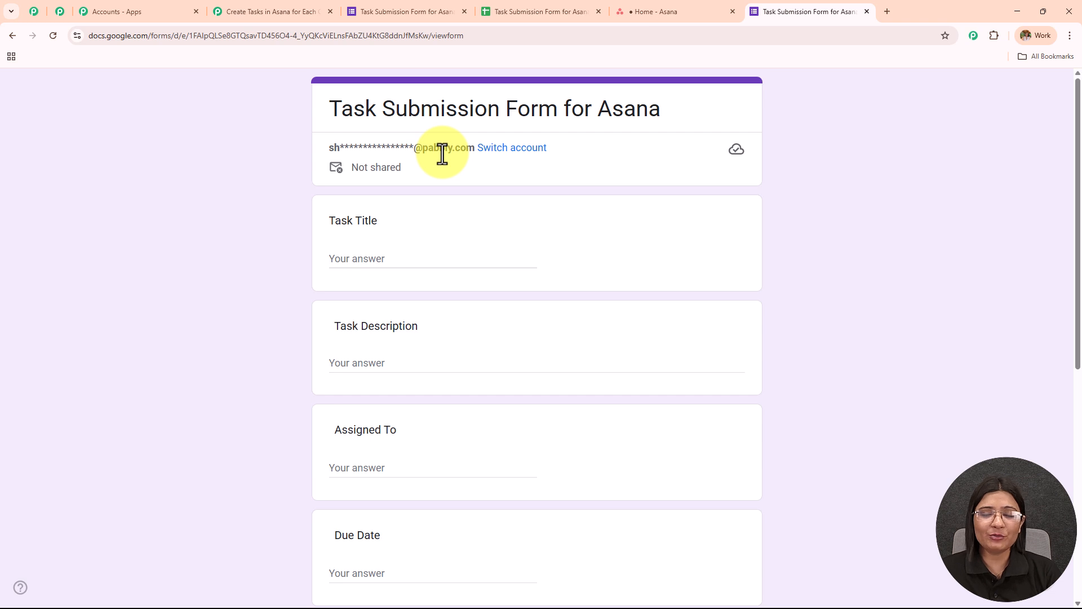
- Fill in the Task Title as "Short Creation" and the Task Description as "5 shorts per week"
{"action": "scroll", "coordinate": [442, 153], "scroll_direction": "down", "scroll_amount": 2}
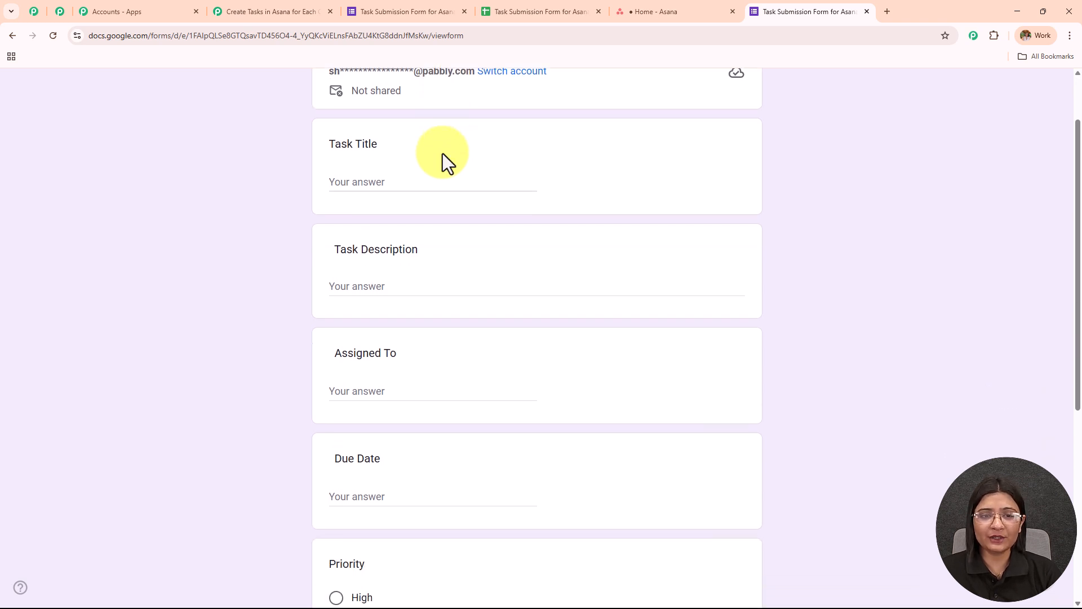
{"action": "left_click", "coordinate": [409, 146]}
{"action": "type", "text": "Short "}
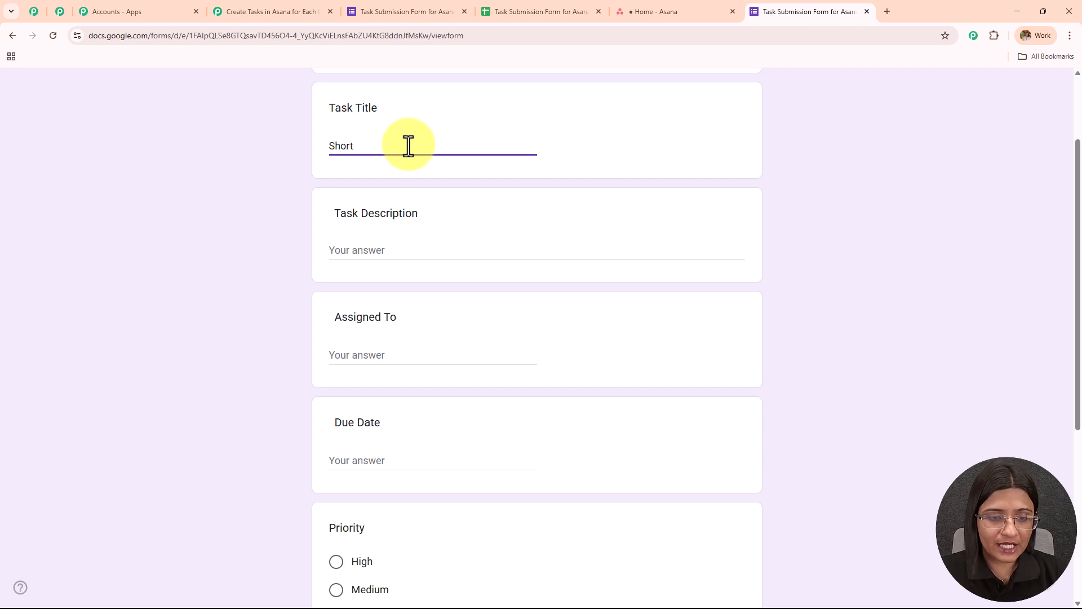
{"action": "type", "text": "Creation"}
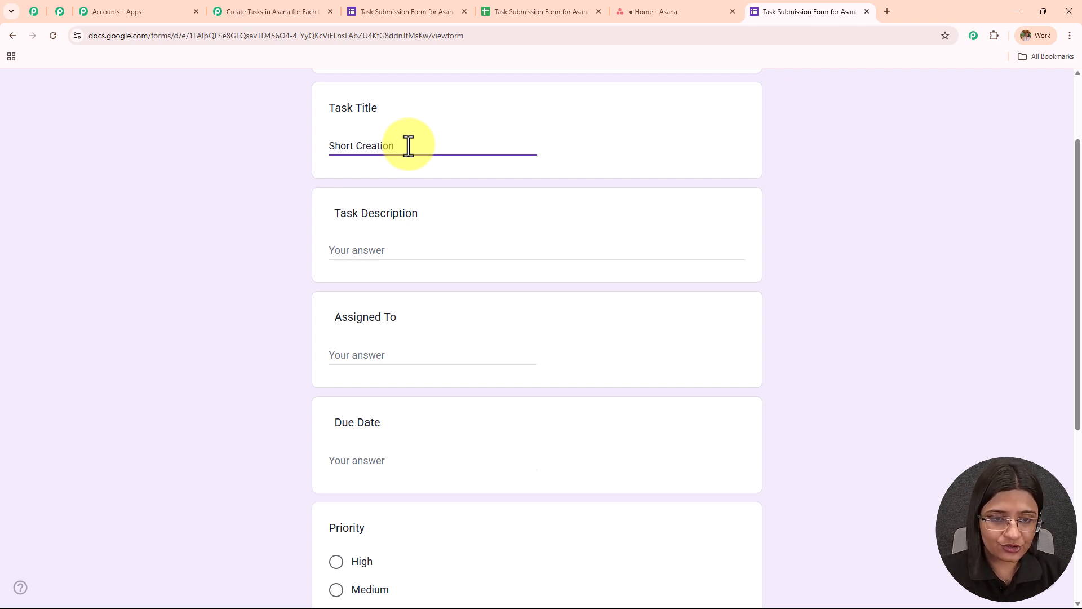
{"action": "left_click", "coordinate": [442, 248]}
{"action": "type", "text": "5 shorts "}
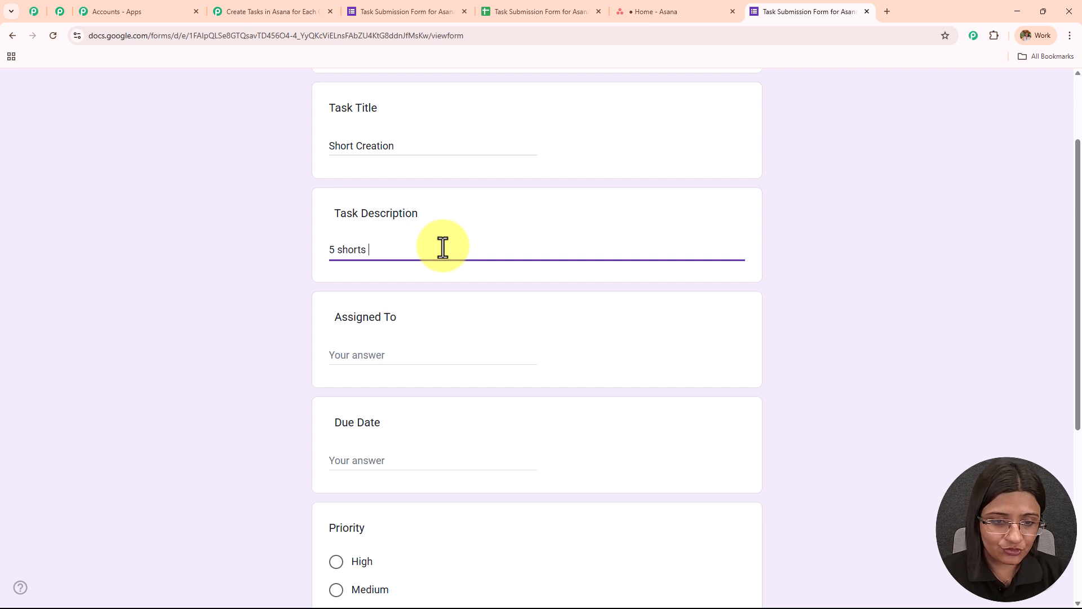
{"action": "type", "text": "per week"}
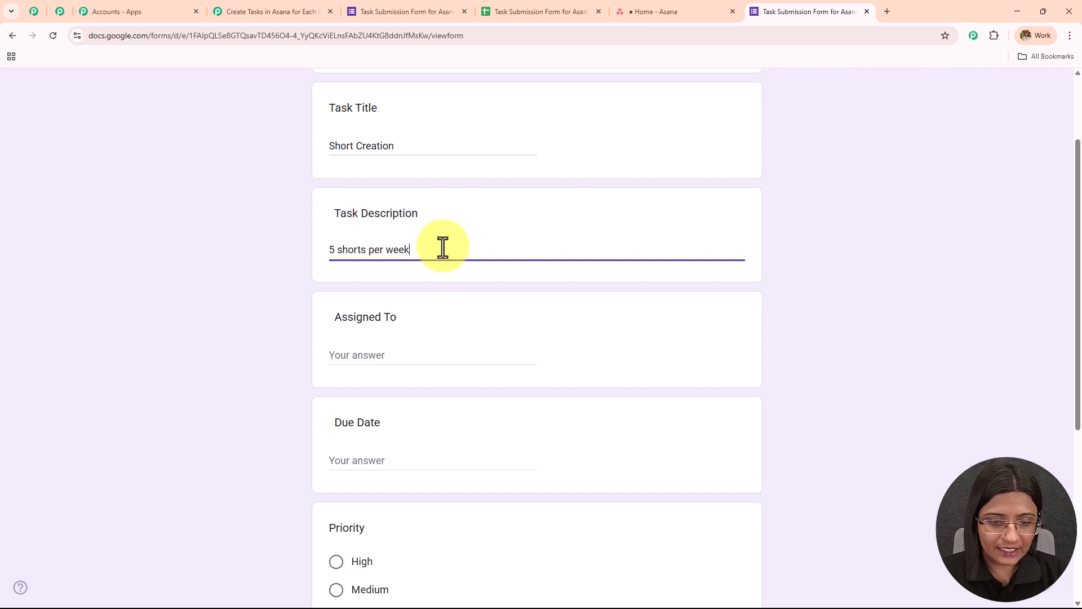
- Enter "Latest User" for Assigned To and 20-08-2025 as the Due Date
{"action": "scroll", "coordinate": [438, 265], "scroll_direction": "down", "scroll_amount": 2}
{"action": "left_click", "coordinate": [430, 242]}
{"action": "type", "text": "Latest User"}
{"action": "scroll", "coordinate": [417, 259], "scroll_direction": "down", "scroll_amount": 1}
{"action": "left_click", "coordinate": [408, 290]}
{"action": "type", "text": "20-08-2025"}
- Submit the form with High priority and "Digital Marketing" as the Project Name
{"action": "scroll", "coordinate": [410, 293], "scroll_direction": "down", "scroll_amount": 1}
{"action": "left_click", "coordinate": [337, 337]}
{"action": "left_click", "coordinate": [372, 519]}
{"action": "type", "text": "Digi"}
{"action": "key", "text": "BackSpace"}
{"action": "key", "text": "BackSpace"}
{"action": "type", "text": "igital"}
{"action": "type", "text": " Markei="}
{"action": "type", "text": "ing"}
{"action": "key", "text": "BackSpace"}
{"action": "key", "text": "BackSpace"}
{"action": "key", "text": "BackSpace"}
{"action": "key", "text": "BackSpace"}
{"action": "key", "text": "BackSpace"}
{"action": "type", "text": "ting"}
{"action": "scroll", "coordinate": [373, 520], "scroll_direction": "down", "scroll_amount": 2}
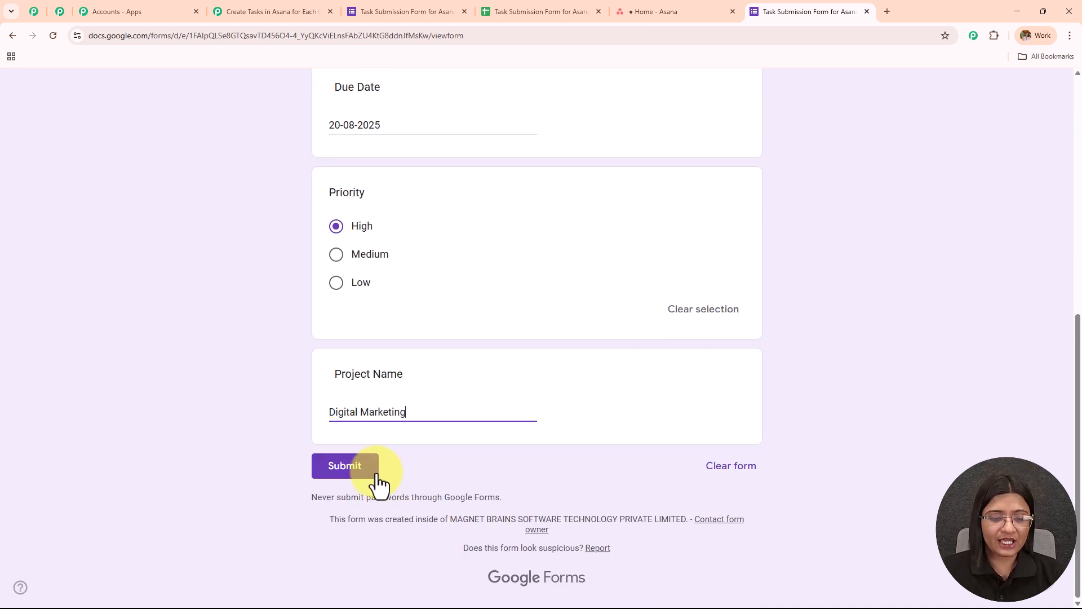
{"action": "left_click", "coordinate": [376, 473]}
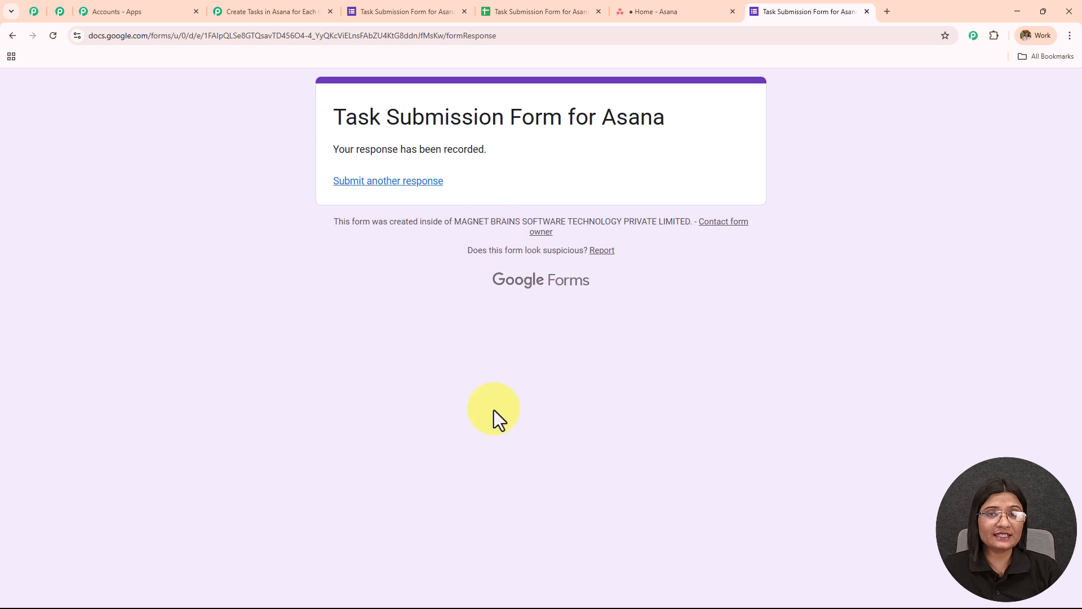
- Check the response spreadsheet for the submitted entry and review the webhook setup instructions in the Pabbly Connect workflow
{"action": "left_click", "coordinate": [558, 12]}
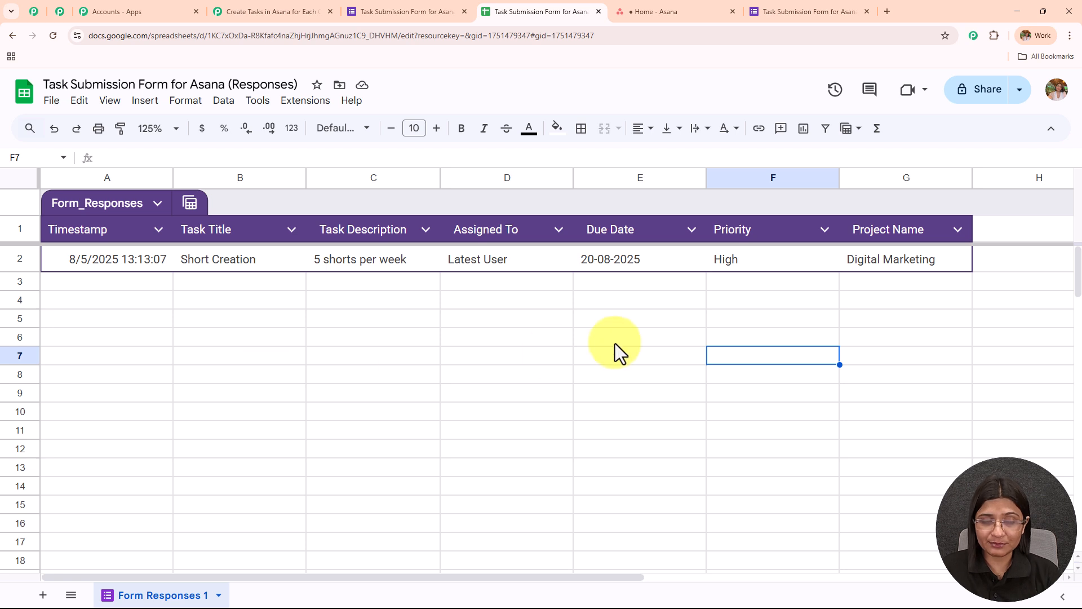
{"action": "left_click", "coordinate": [238, 3]}
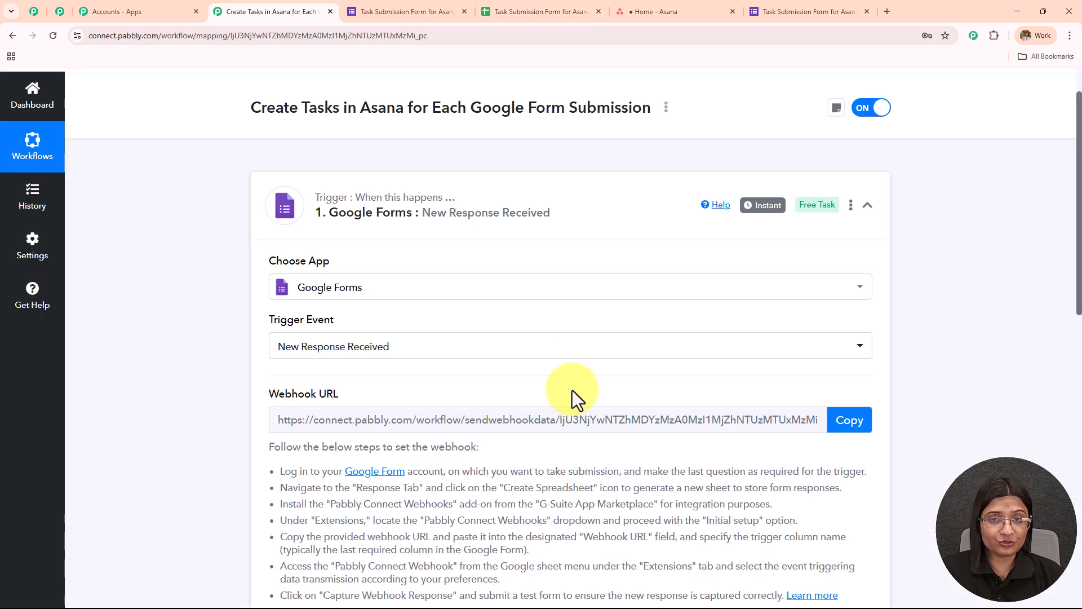
{"action": "left_click", "coordinate": [533, 14]}
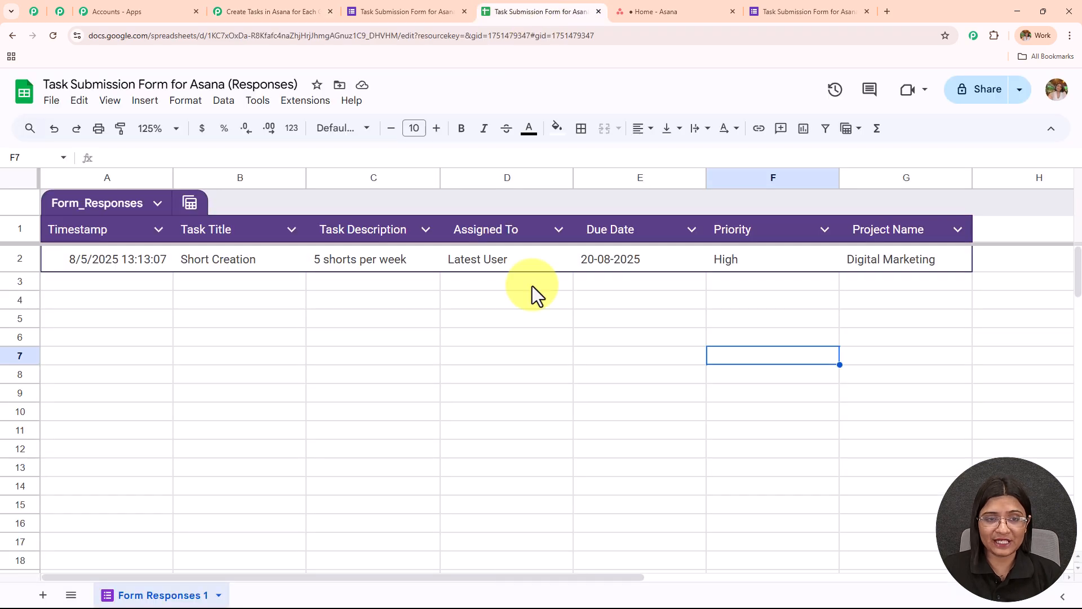
- Look up the Pabbly Connect Webhooks add-on in the Google Workspace Marketplace from the response spreadsheet
{"action": "left_click", "coordinate": [314, 103]}
{"action": "mouse_move", "coordinate": [324, 126]}
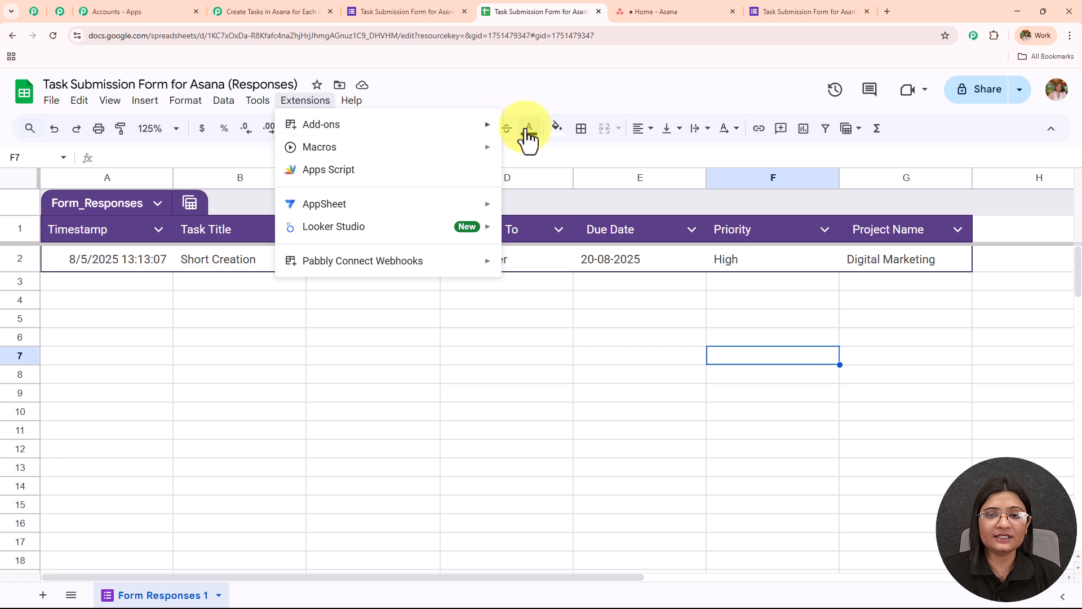
{"action": "mouse_move", "coordinate": [495, 129]}
{"action": "left_click", "coordinate": [530, 131]}
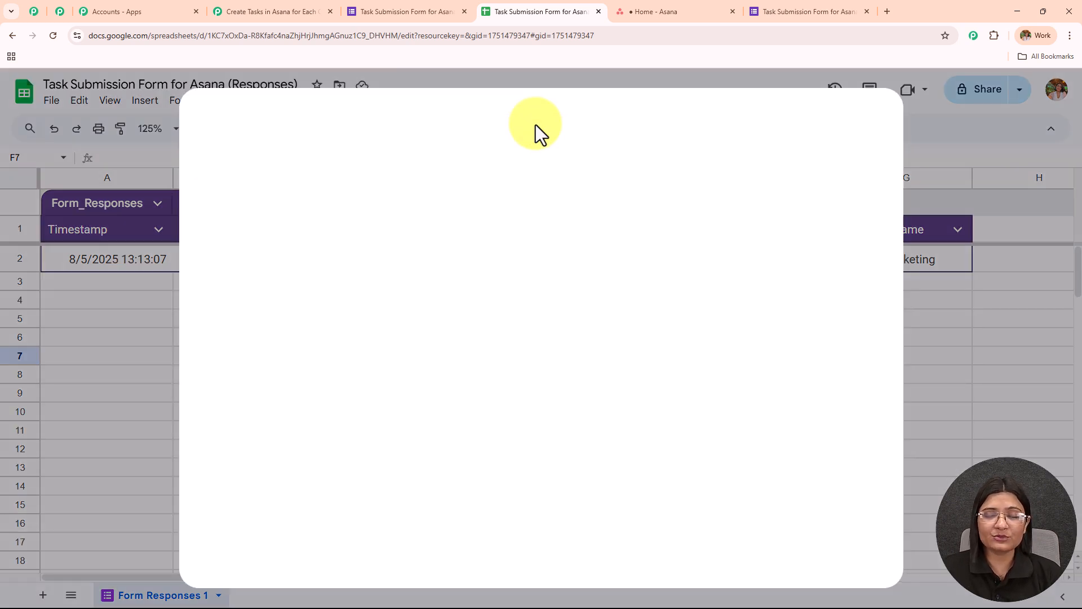
{"action": "left_click", "coordinate": [572, 129]}
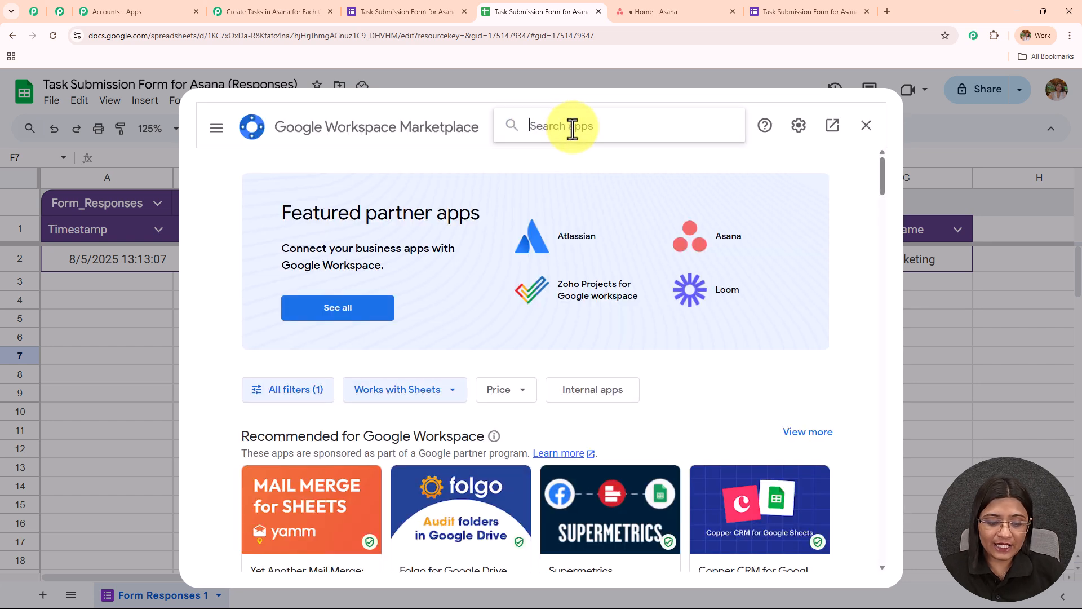
{"action": "type", "text": "Pabbly"}
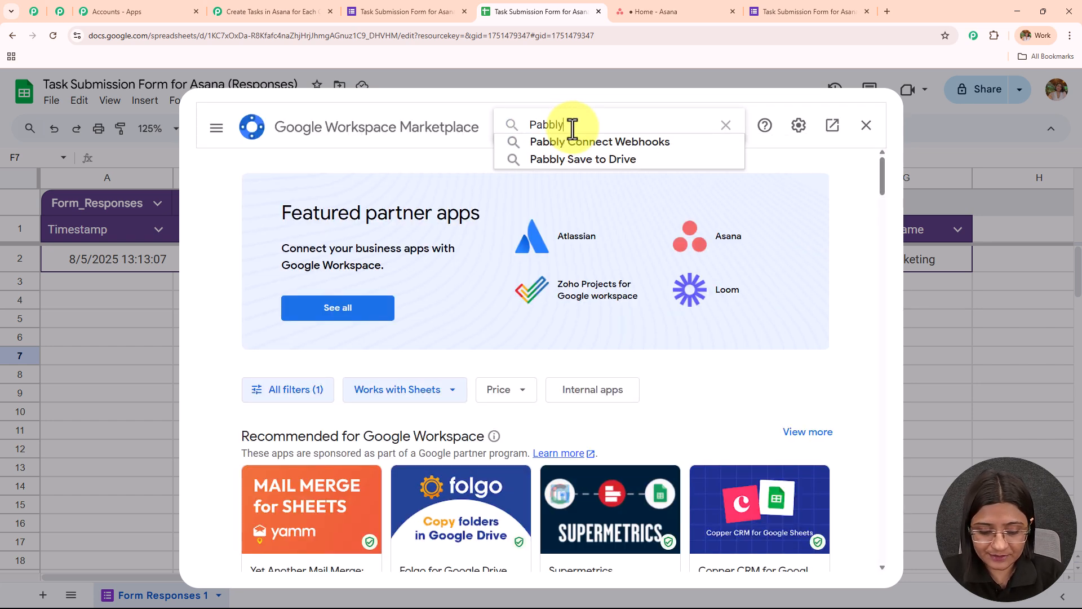
{"action": "left_click", "coordinate": [594, 150]}
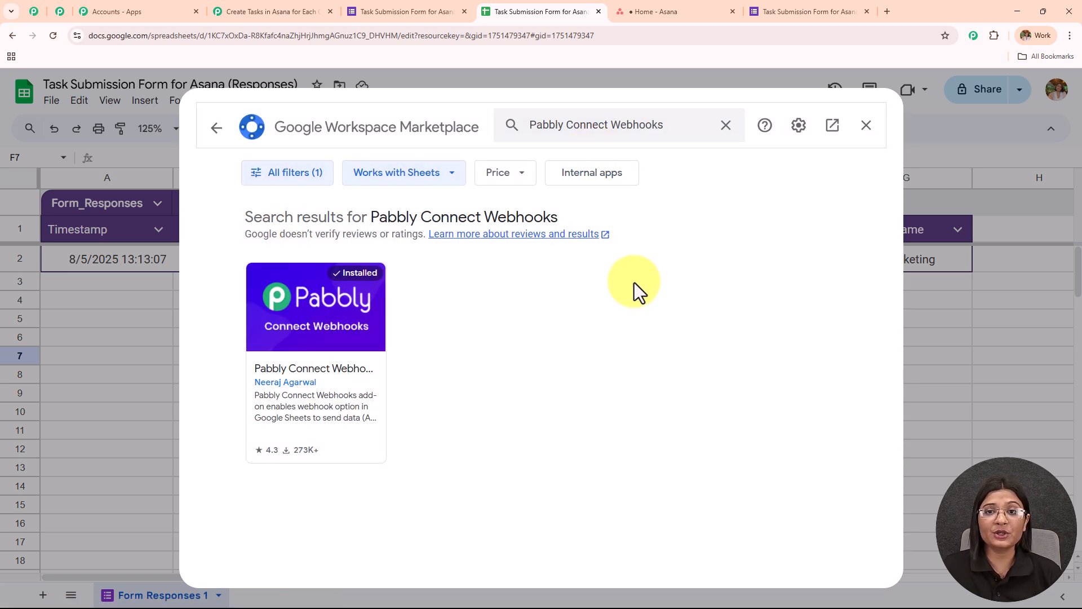
{"action": "left_click", "coordinate": [866, 125]}
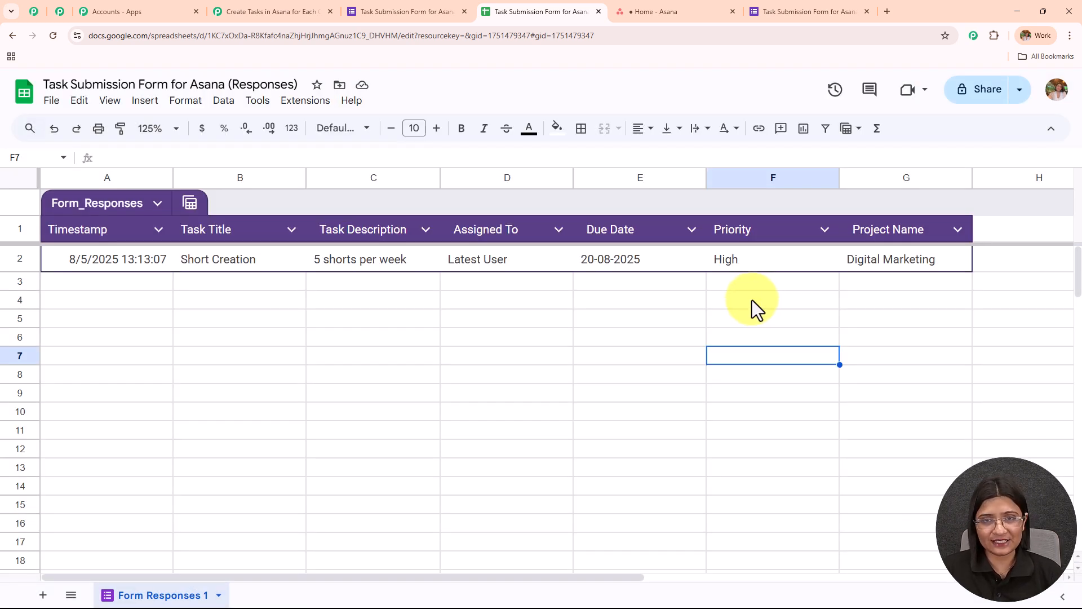
- Open the Pabbly Connect Webhooks Initial Setup for the response sheet and enter the workflow trigger's webhook URL
{"action": "left_click", "coordinate": [309, 104]}
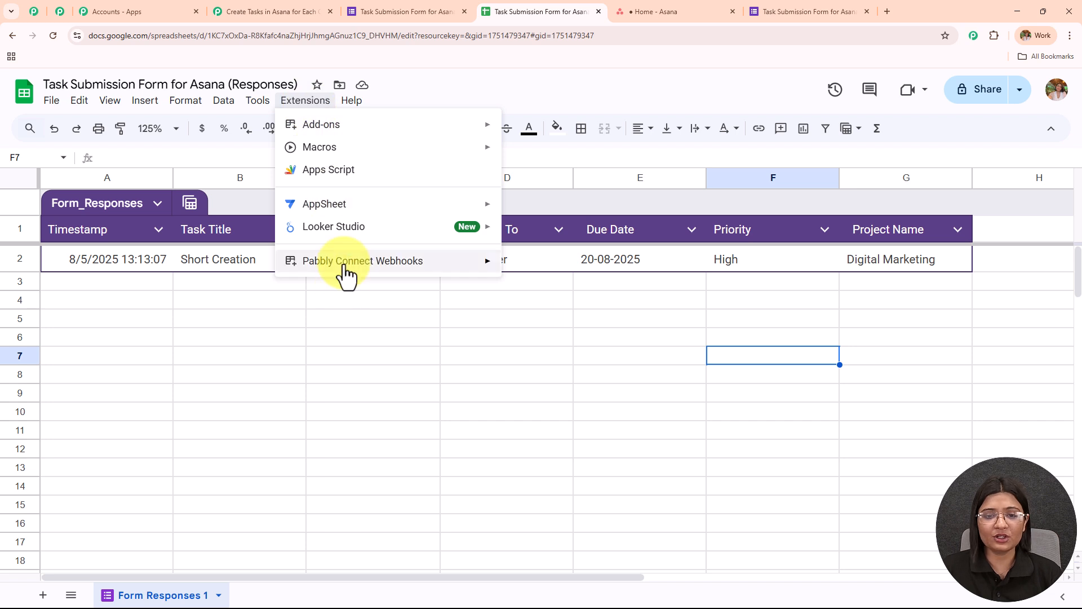
{"action": "mouse_move", "coordinate": [347, 275]}
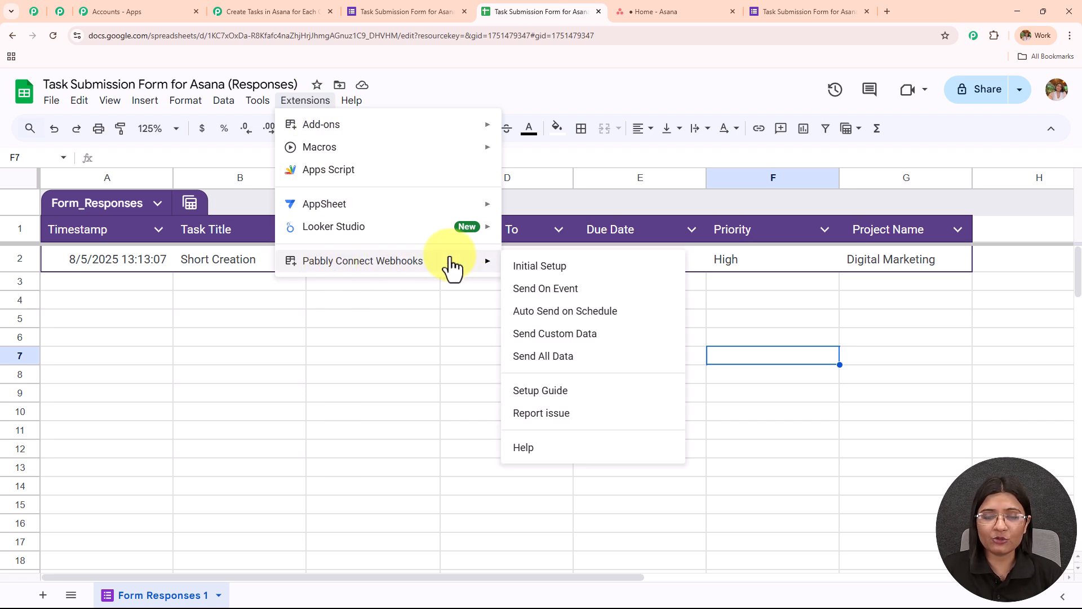
{"action": "left_click", "coordinate": [560, 267]}
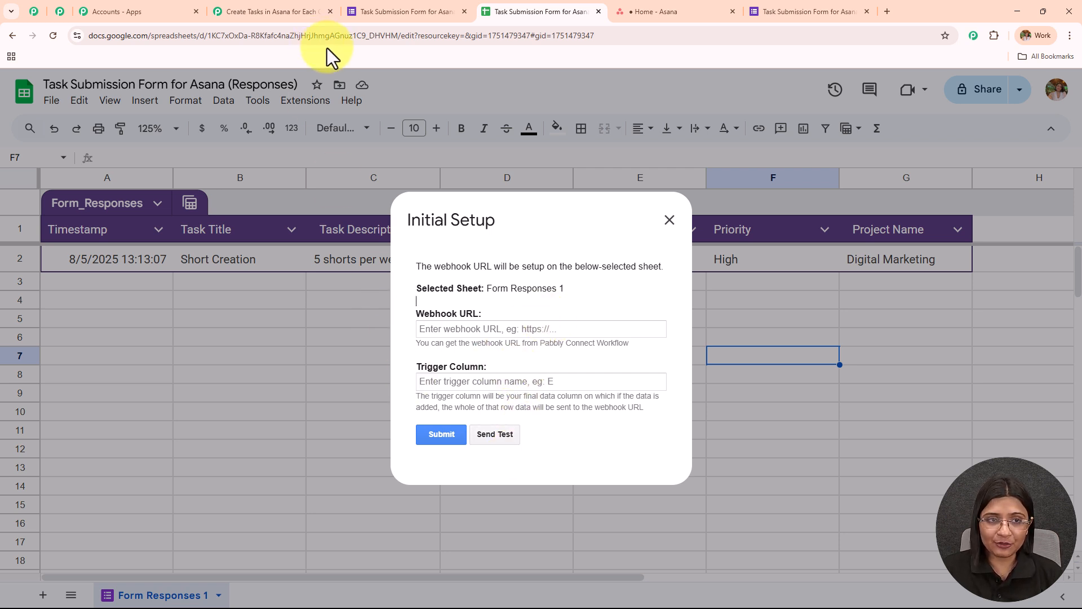
{"action": "left_click", "coordinate": [304, 13]}
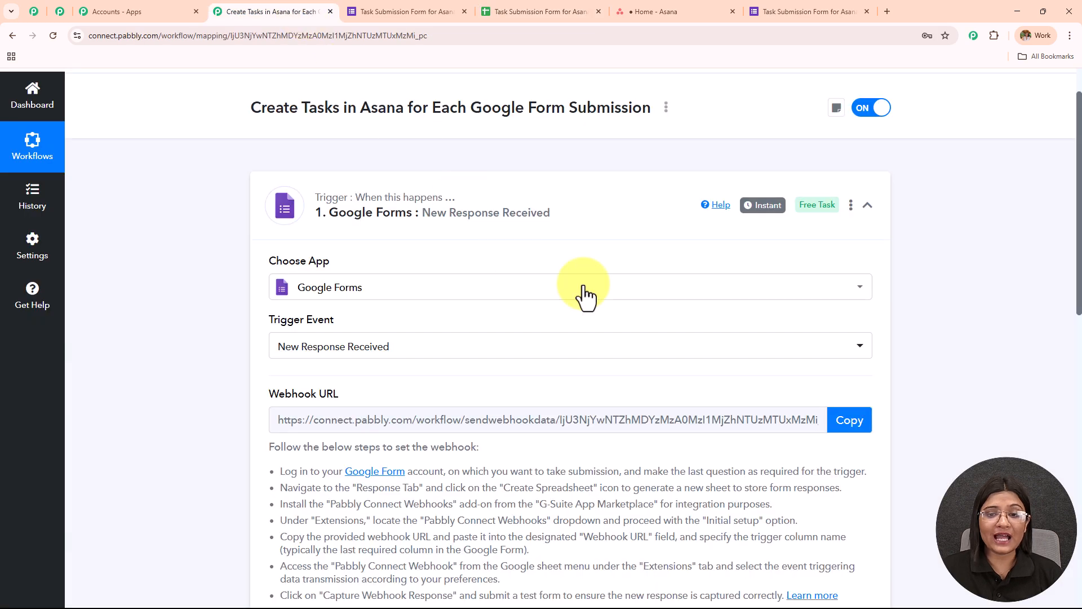
{"action": "left_click", "coordinate": [848, 420]}
{"action": "left_click", "coordinate": [503, 12]}
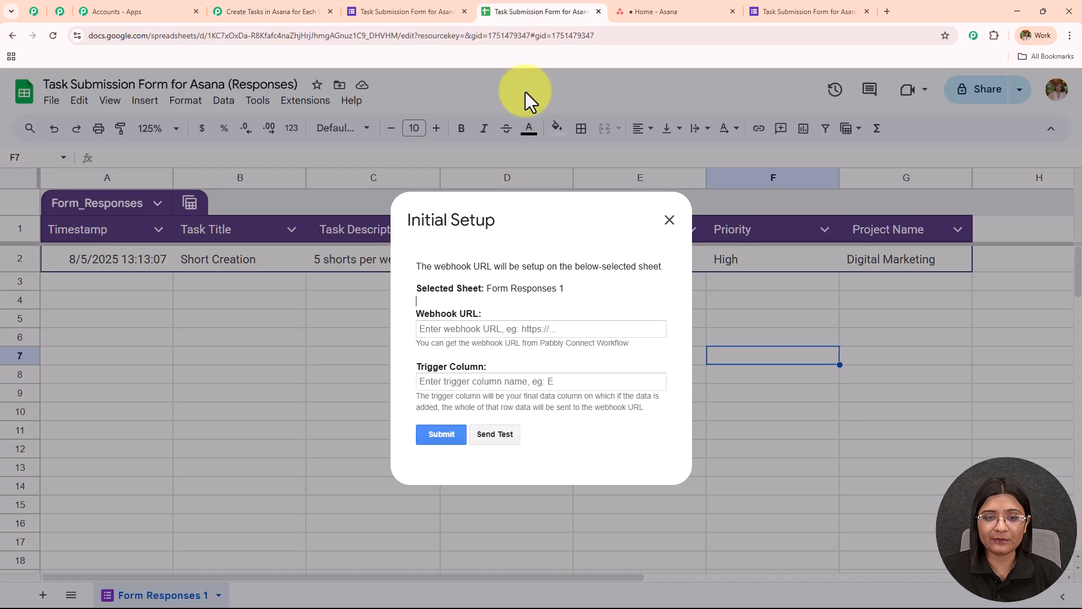
{"action": "left_click", "coordinate": [521, 332]}
{"action": "key", "text": "ctrl+v"}
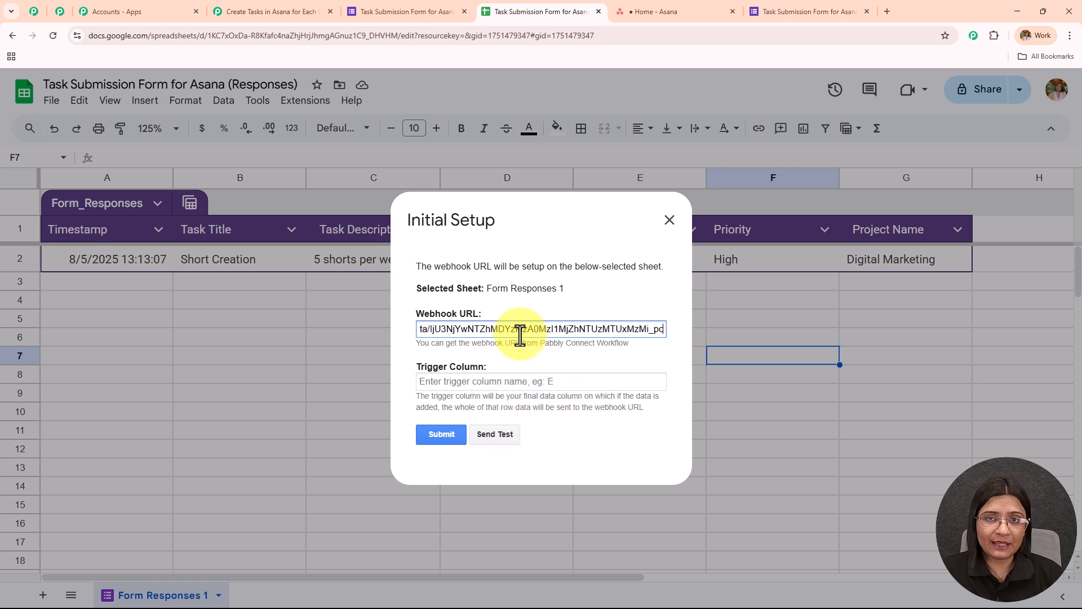
- Set the trigger column to G in the Initial Setup and send test data to the webhook URL
{"action": "left_click", "coordinate": [506, 378]}
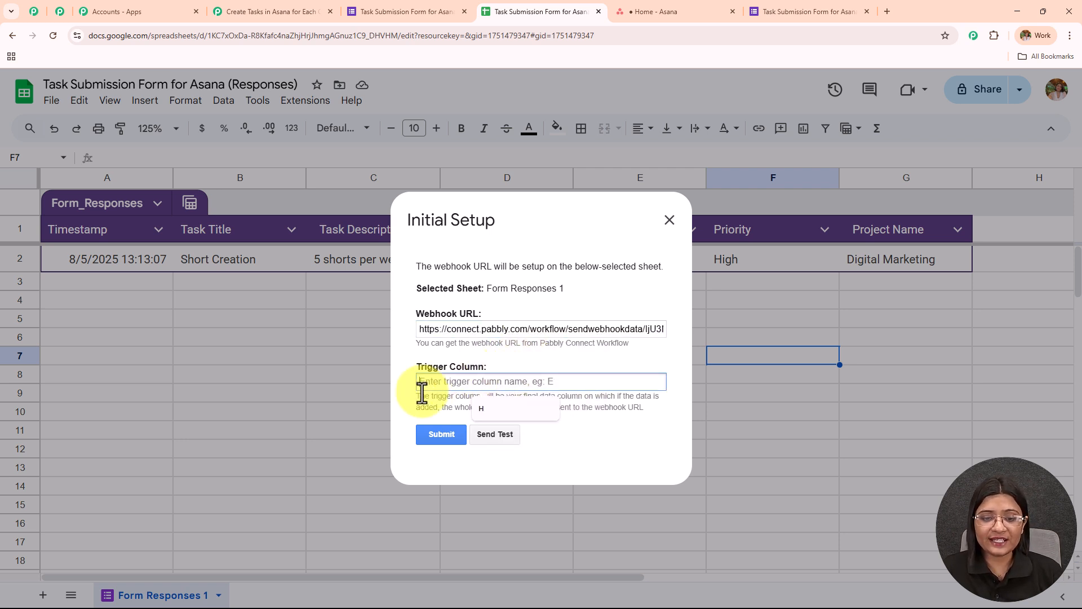
{"action": "left_click_drag", "start_coordinate": [413, 397], "coordinate": [663, 406]}
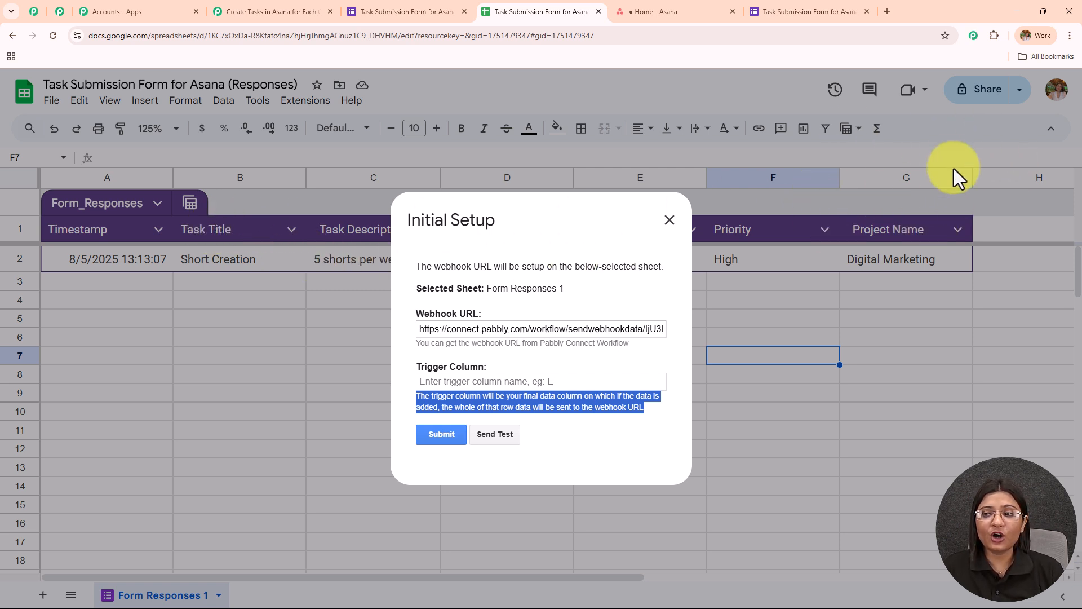
{"action": "left_click", "coordinate": [484, 381]}
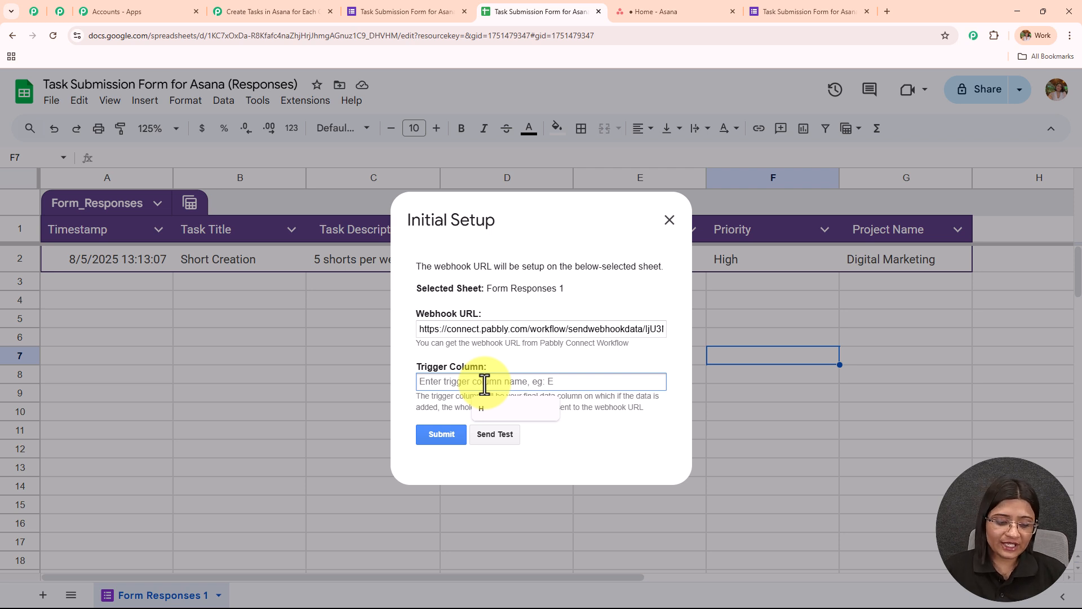
{"action": "type", "text": "G"}
{"action": "left_click", "coordinate": [505, 440]}
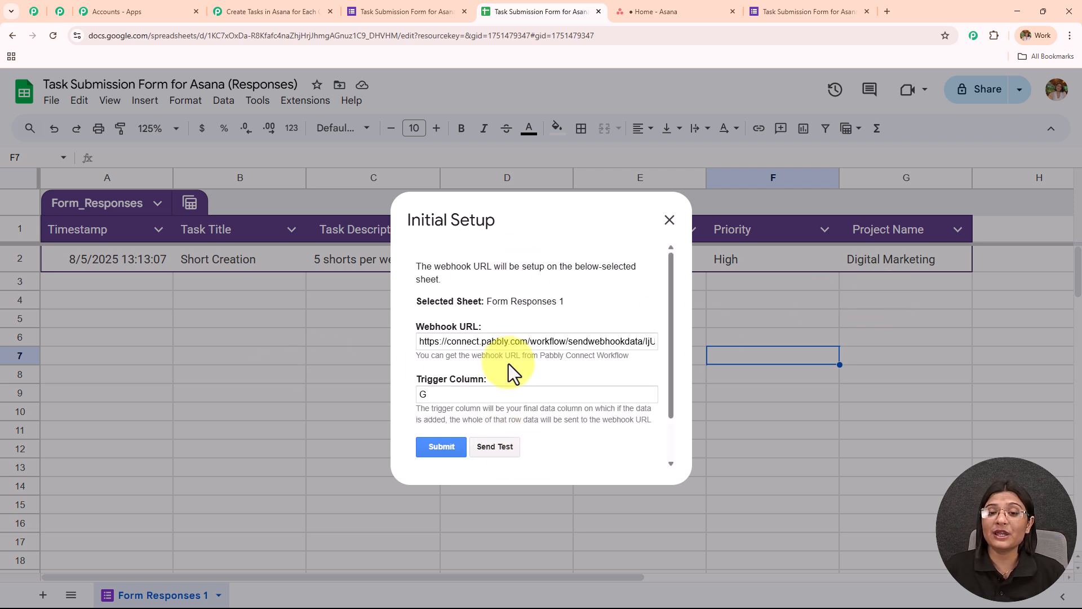
{"action": "scroll", "coordinate": [508, 365], "scroll_direction": "down", "scroll_amount": 1}
{"action": "left_click_drag", "start_coordinate": [418, 418], "coordinate": [613, 444]}
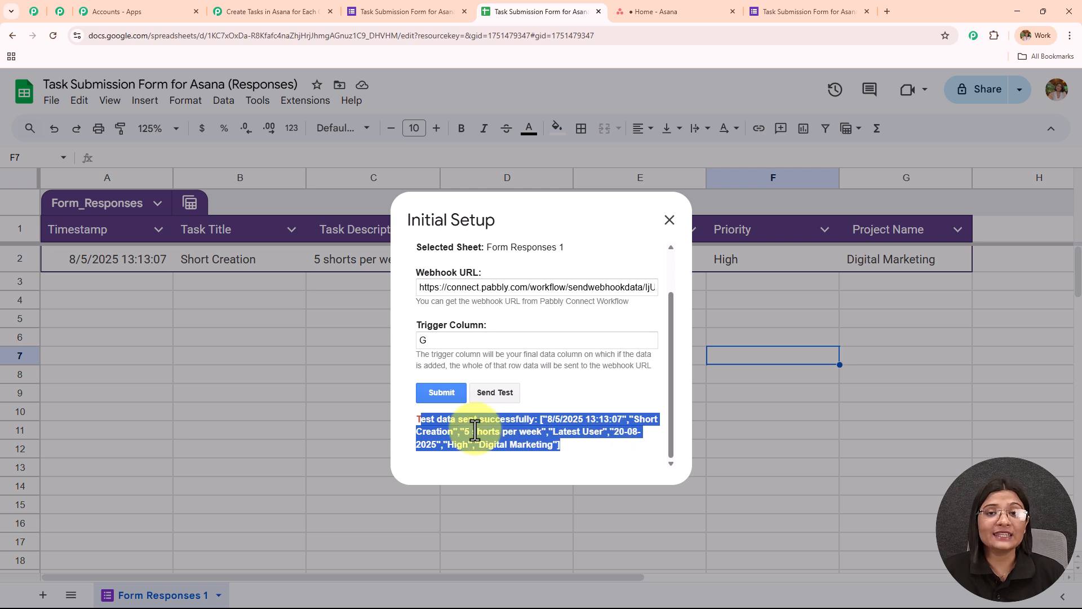
- Submit the Initial Setup configuration for the response sheet and close its dialog
{"action": "left_click", "coordinate": [432, 395]}
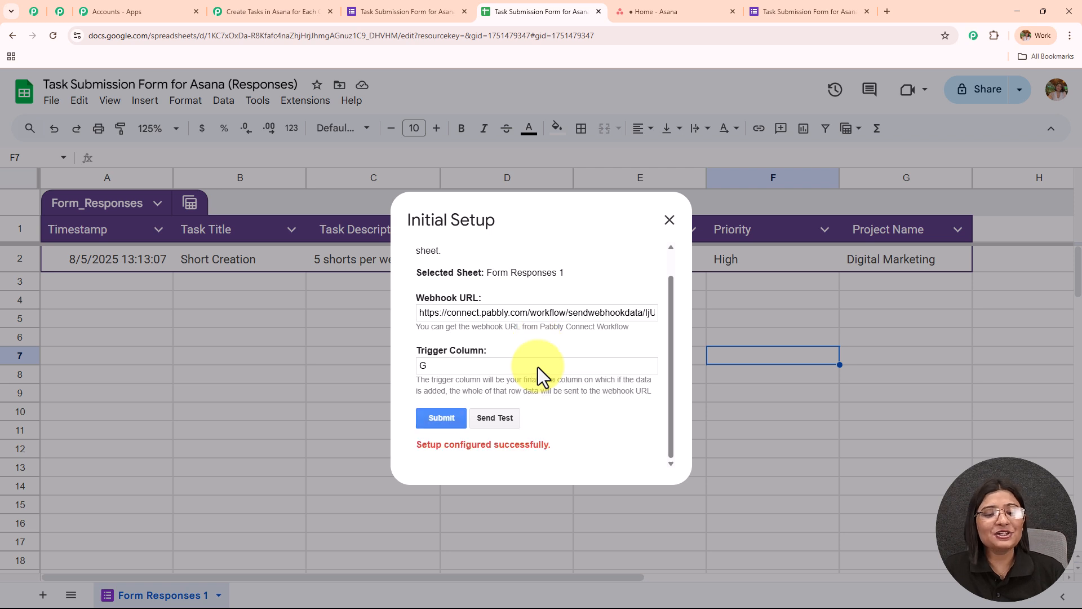
{"action": "left_click_drag", "start_coordinate": [415, 447], "coordinate": [630, 449]}
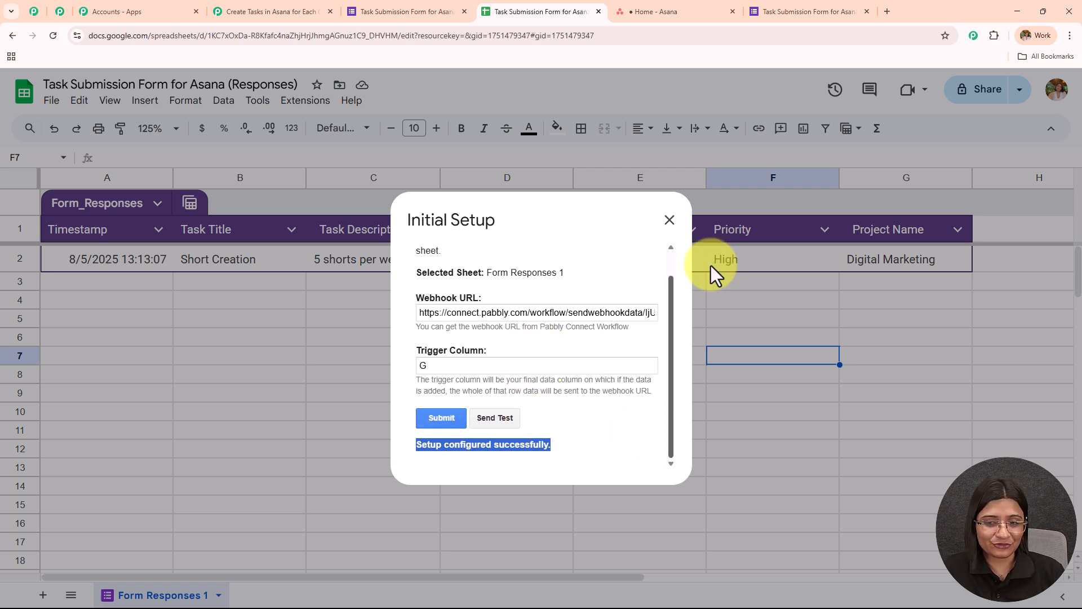
{"action": "left_click", "coordinate": [670, 221]}
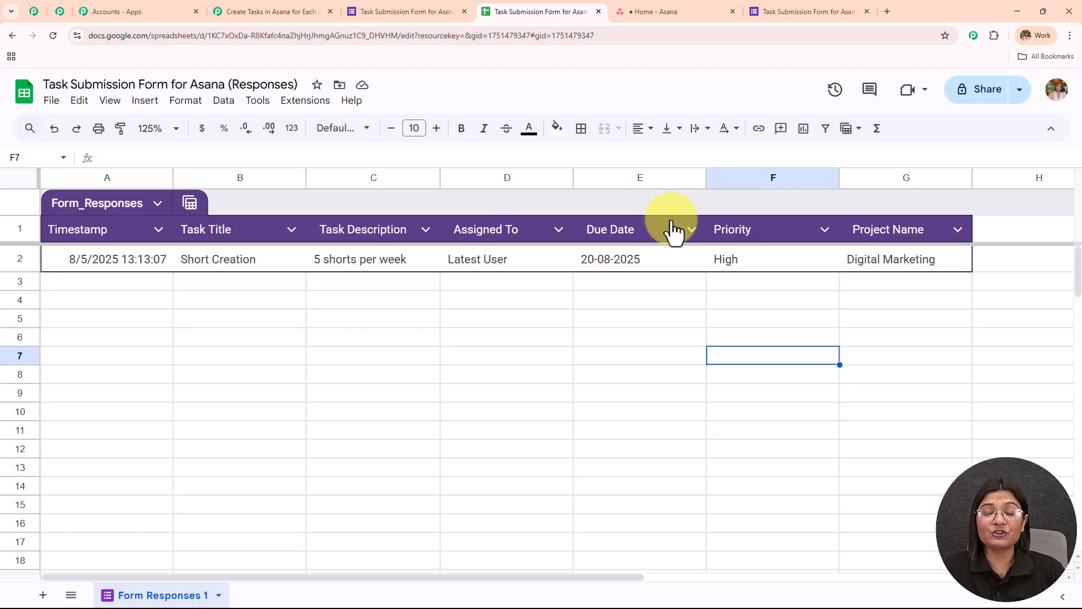
- Enable Send On Event for the Pabbly Connect Webhooks add-on and check that the option is ticked
{"action": "left_click", "coordinate": [307, 101]}
{"action": "mouse_move", "coordinate": [364, 269]}
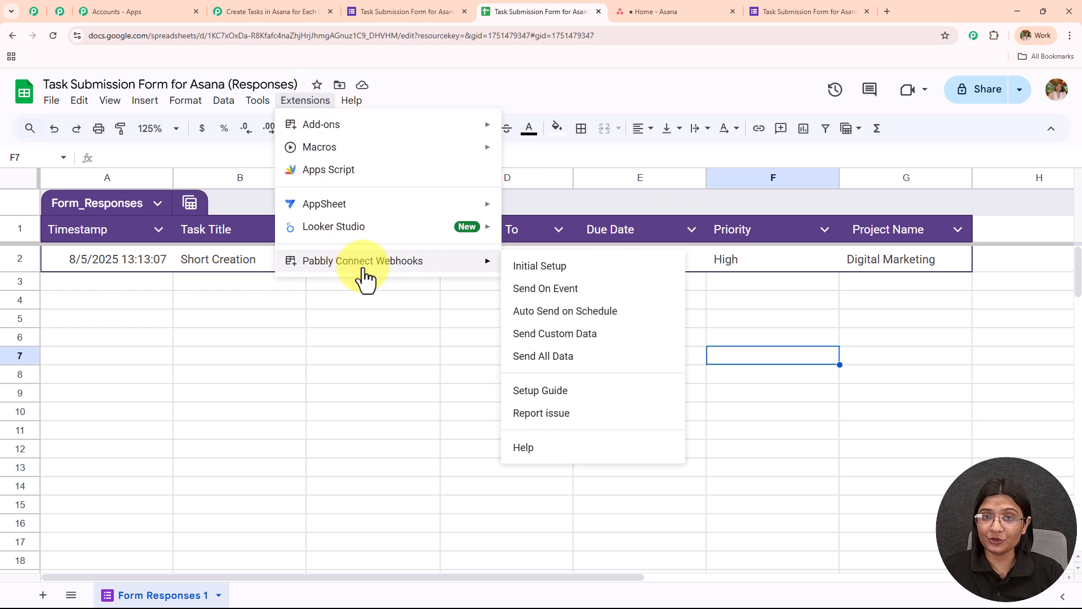
{"action": "left_click", "coordinate": [522, 307]}
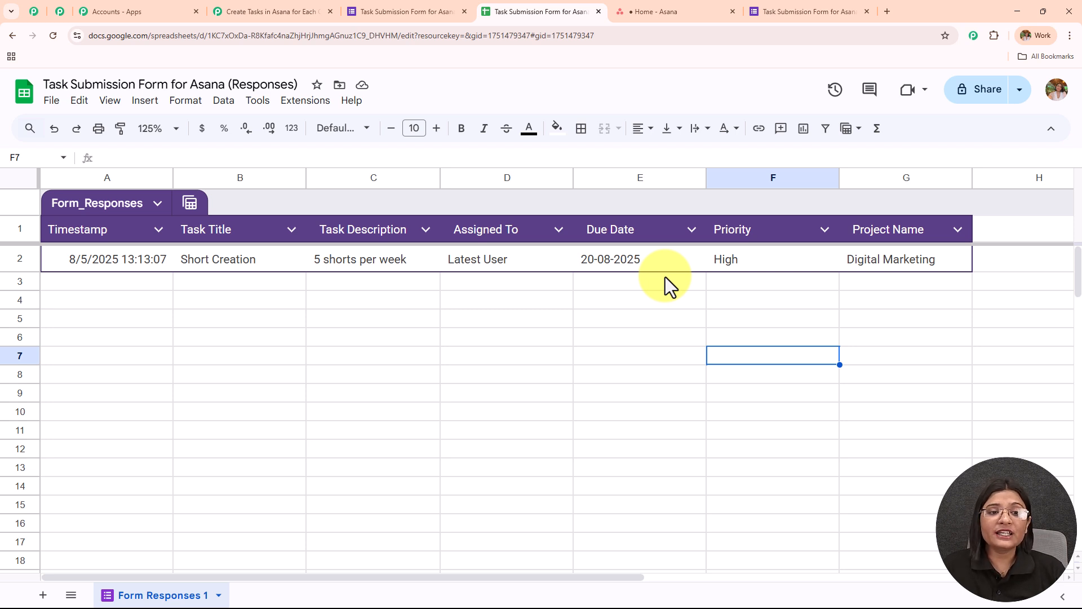
{"action": "left_click", "coordinate": [307, 102]}
{"action": "mouse_move", "coordinate": [360, 271]}
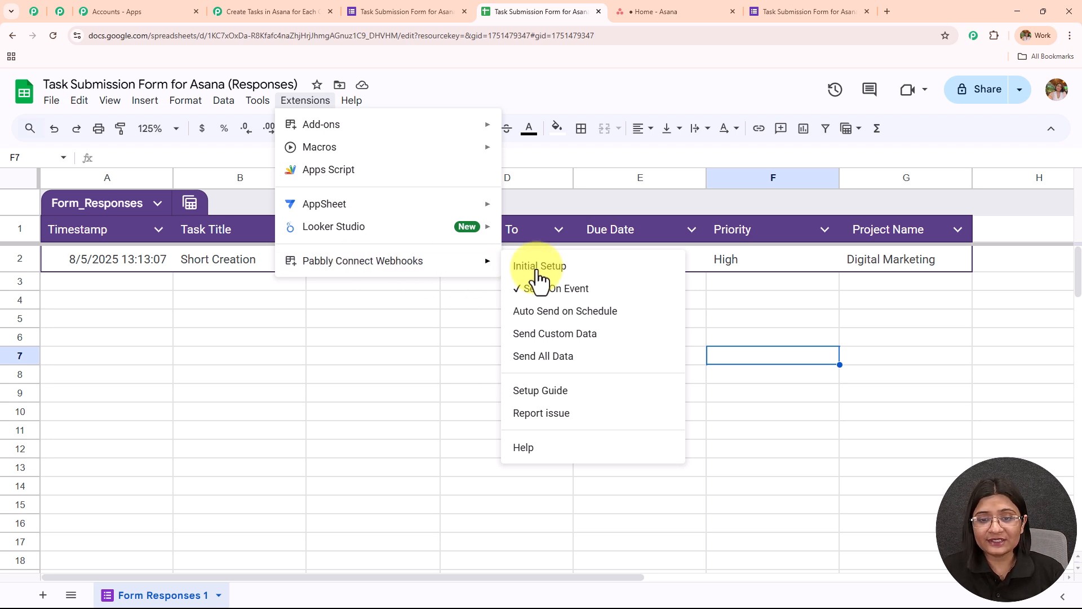
{"action": "left_click", "coordinate": [455, 317]}
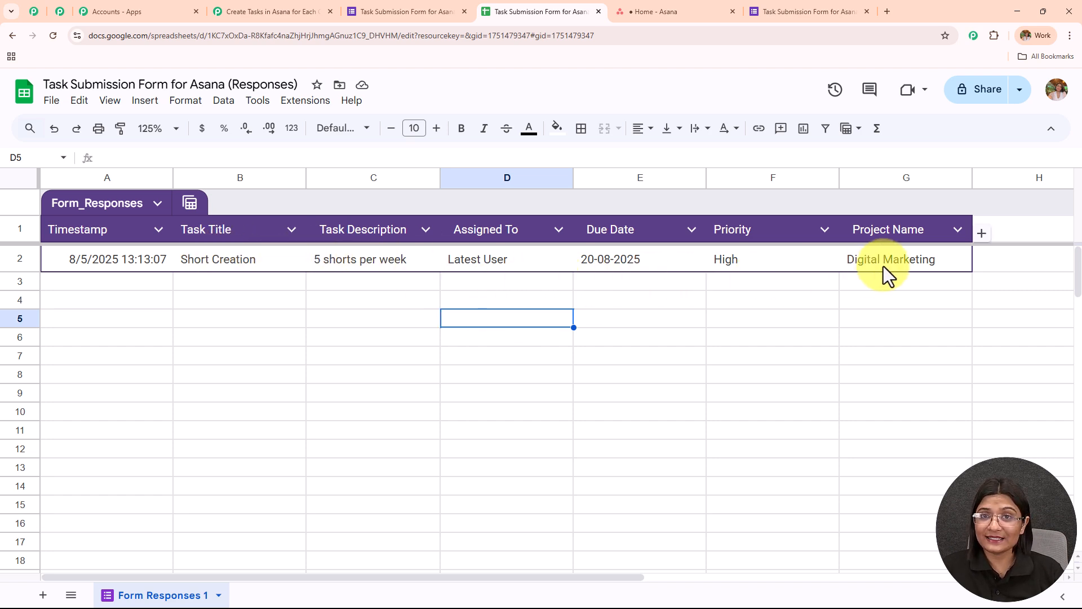
- Review the captured webhook response in the Pabbly Connect workflow, checking the task title, description, project name, priority, due date and assignee
{"action": "left_click", "coordinate": [270, 12]}
{"action": "scroll", "coordinate": [756, 288], "scroll_direction": "down", "scroll_amount": 13}
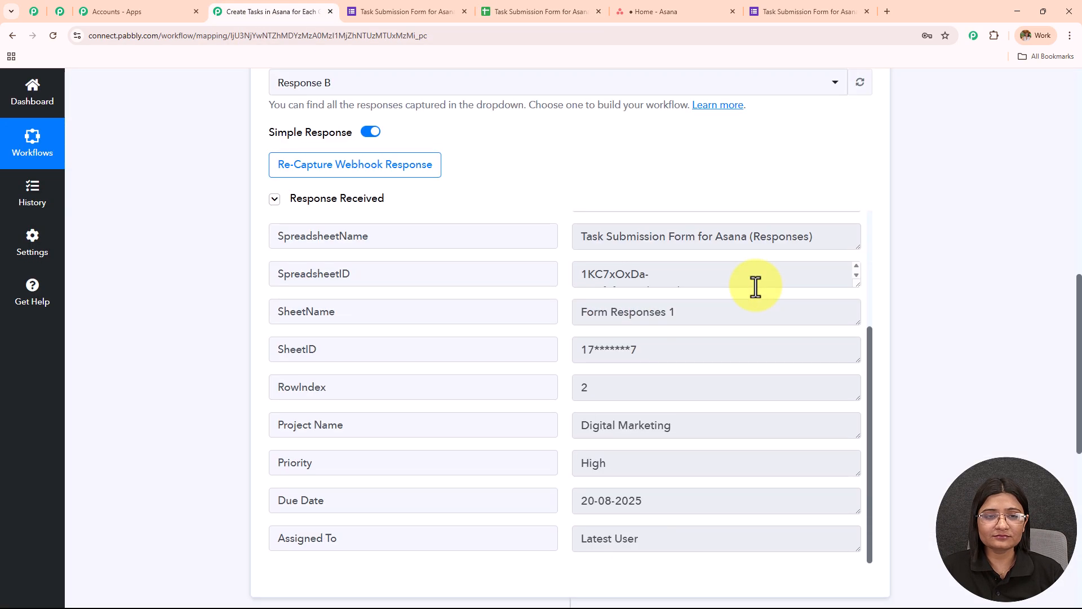
{"action": "scroll", "coordinate": [755, 309], "scroll_direction": "up", "scroll_amount": 3}
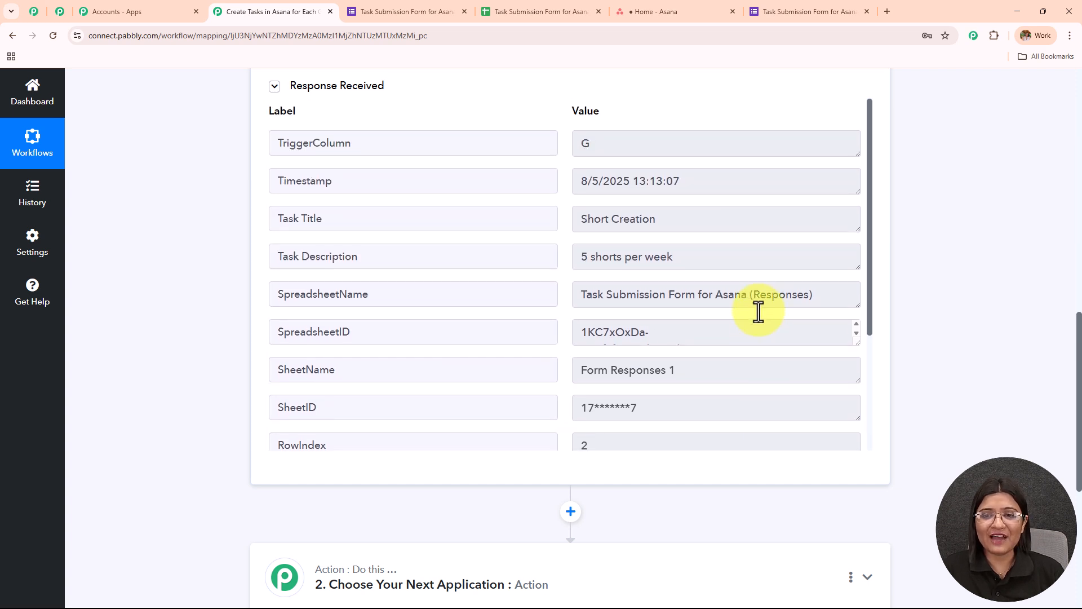
{"action": "scroll", "coordinate": [673, 190], "scroll_direction": "down", "scroll_amount": 1}
{"action": "triple_click", "coordinate": [677, 162]}
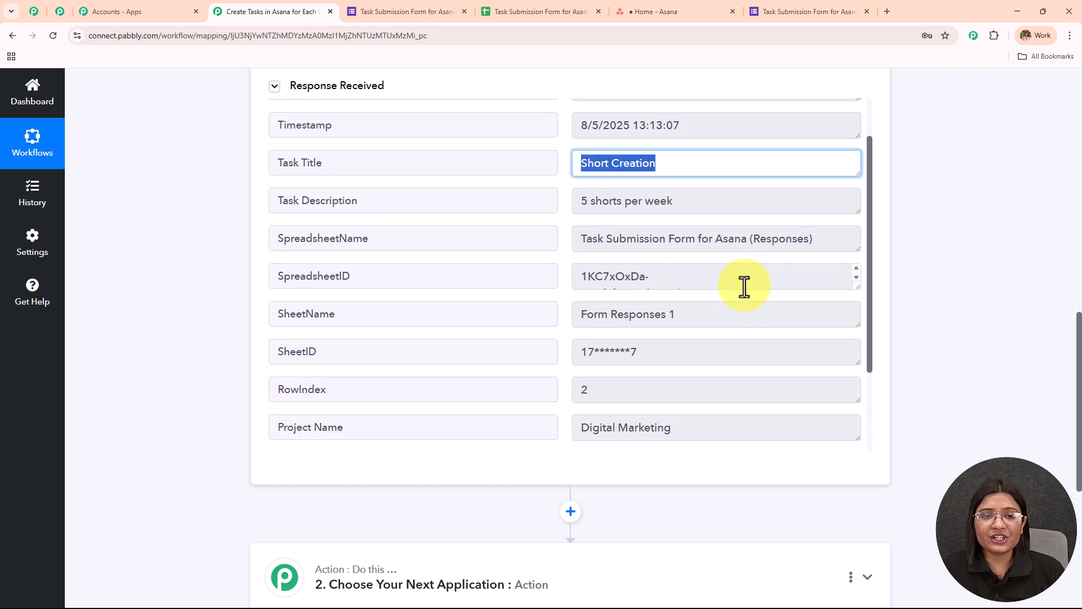
{"action": "triple_click", "coordinate": [705, 203]}
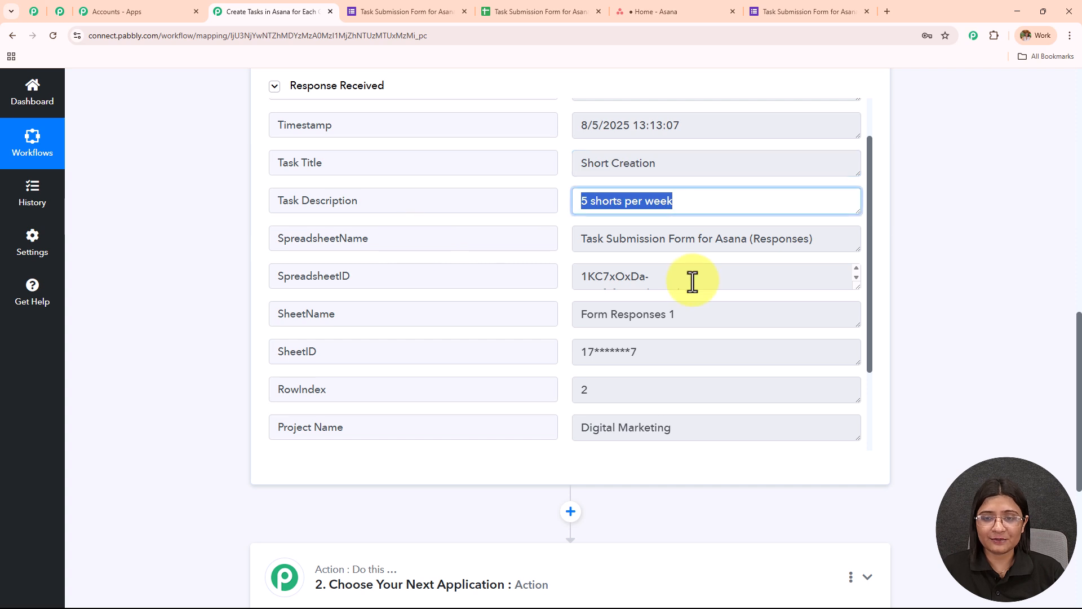
{"action": "scroll", "coordinate": [692, 281], "scroll_direction": "down", "scroll_amount": 1}
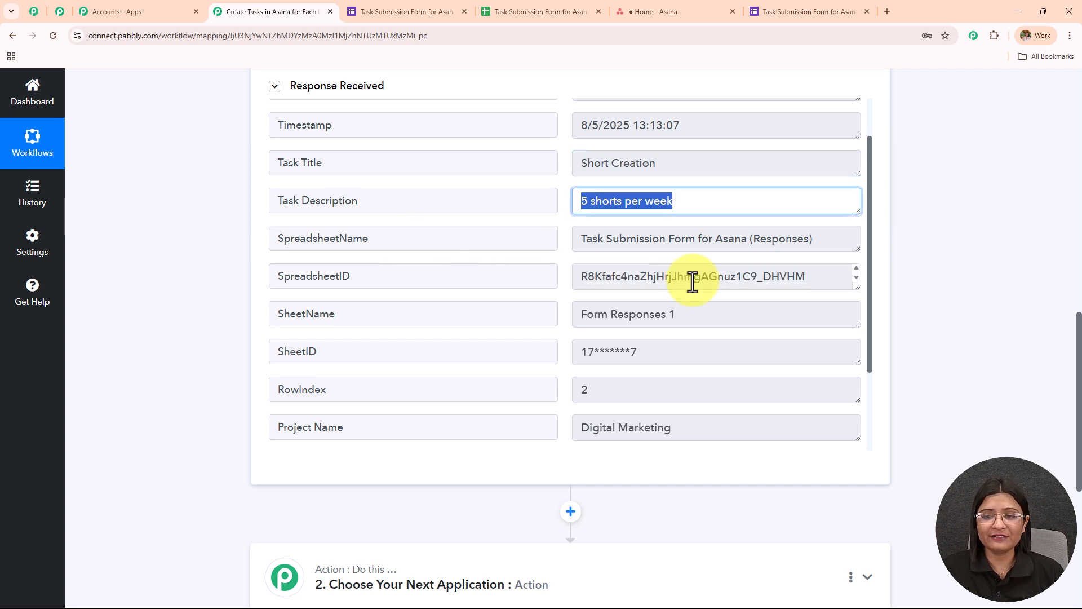
{"action": "scroll", "coordinate": [763, 268], "scroll_direction": "down", "scroll_amount": 2}
{"action": "triple_click", "coordinate": [705, 304]}
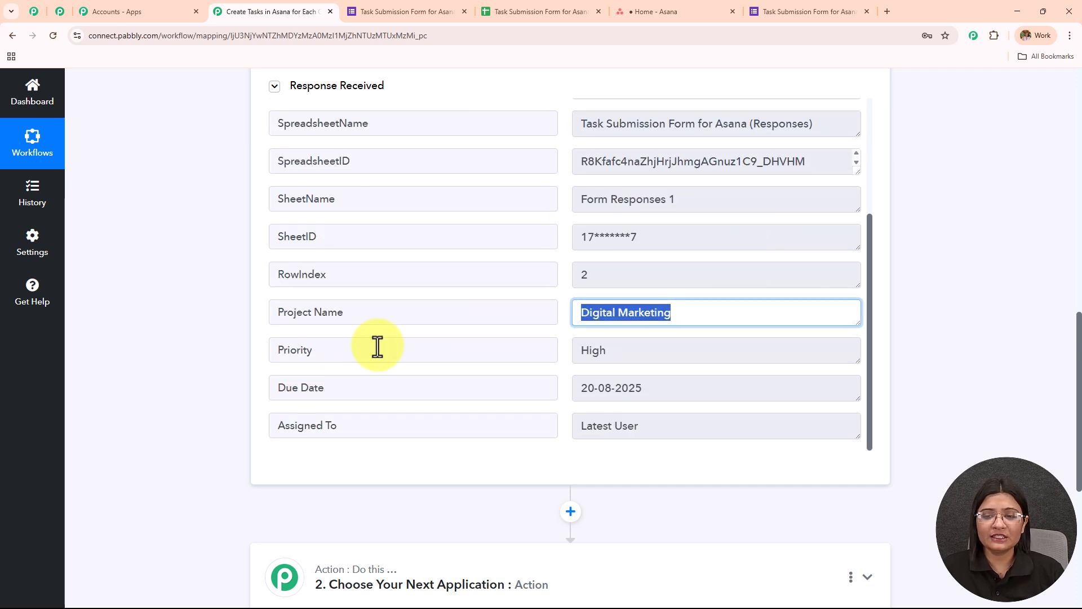
{"action": "triple_click", "coordinate": [640, 364]}
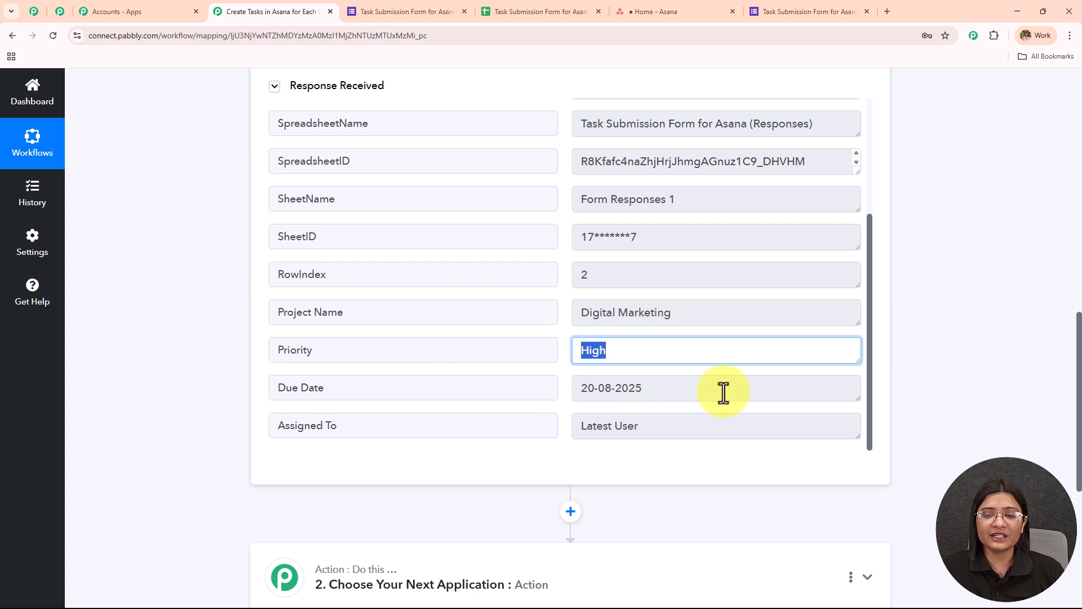
{"action": "triple_click", "coordinate": [686, 391]}
{"action": "triple_click", "coordinate": [692, 434]}
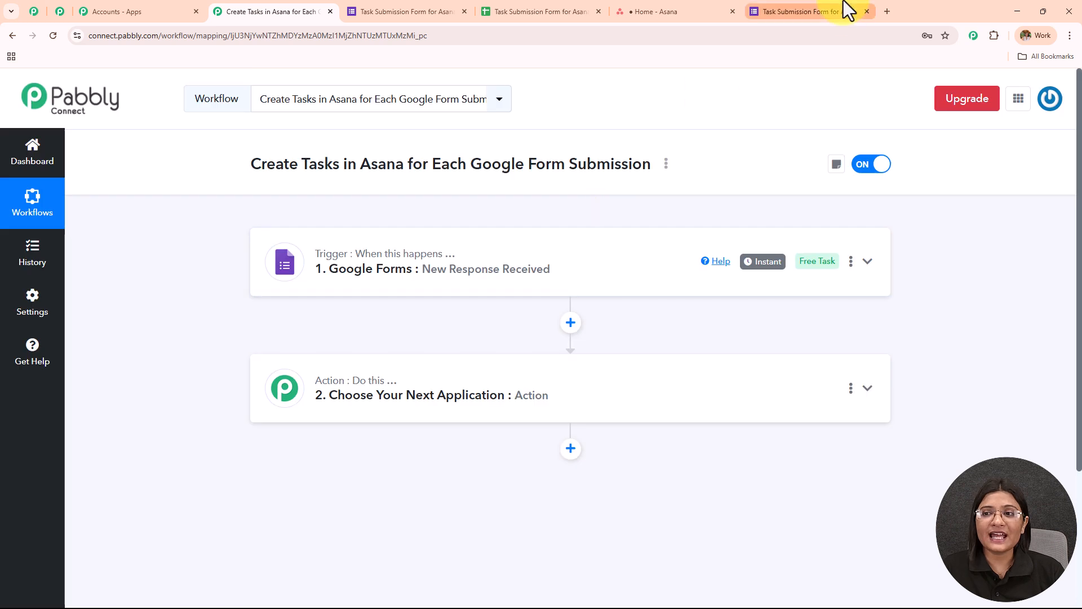
- Look over the form confirmation page and the response spreadsheet, and return to the Pabbly Connect workflow overview
{"action": "left_click", "coordinate": [842, 10]}
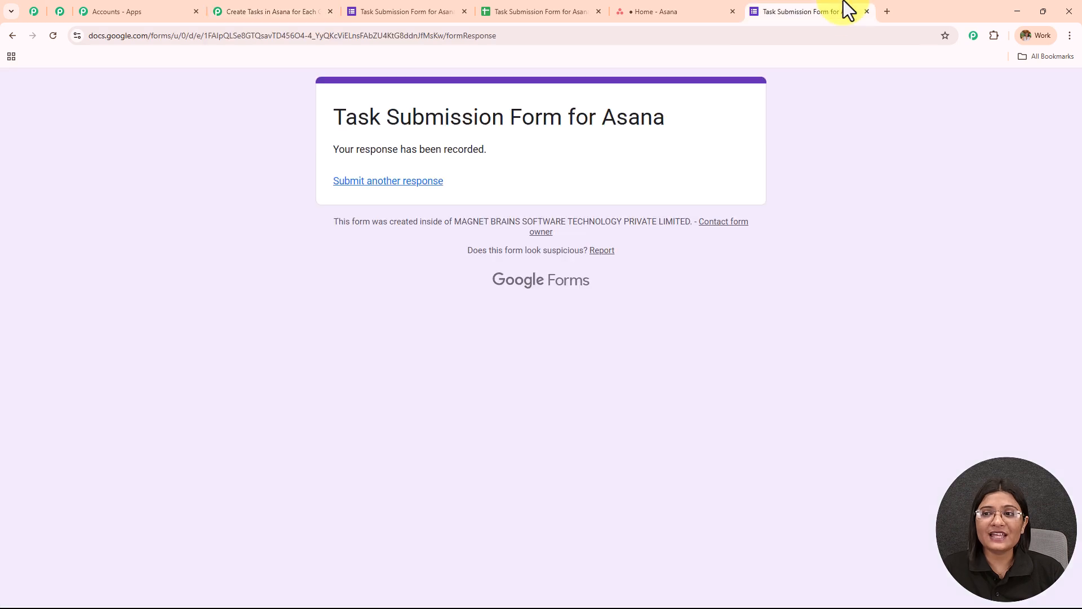
{"action": "left_click", "coordinate": [564, 10]}
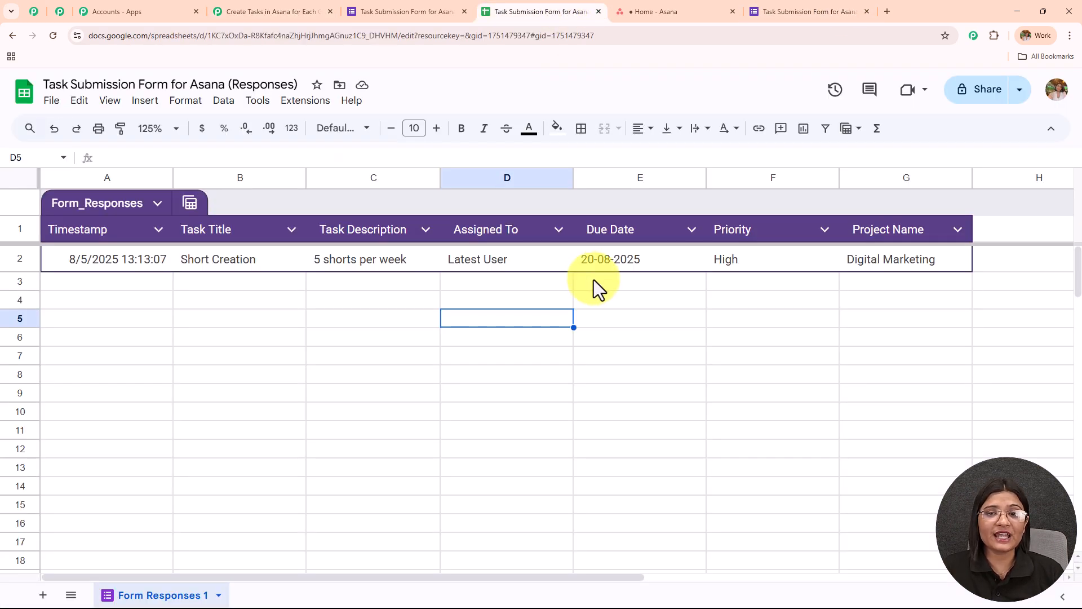
{"action": "left_click", "coordinate": [264, 11]}
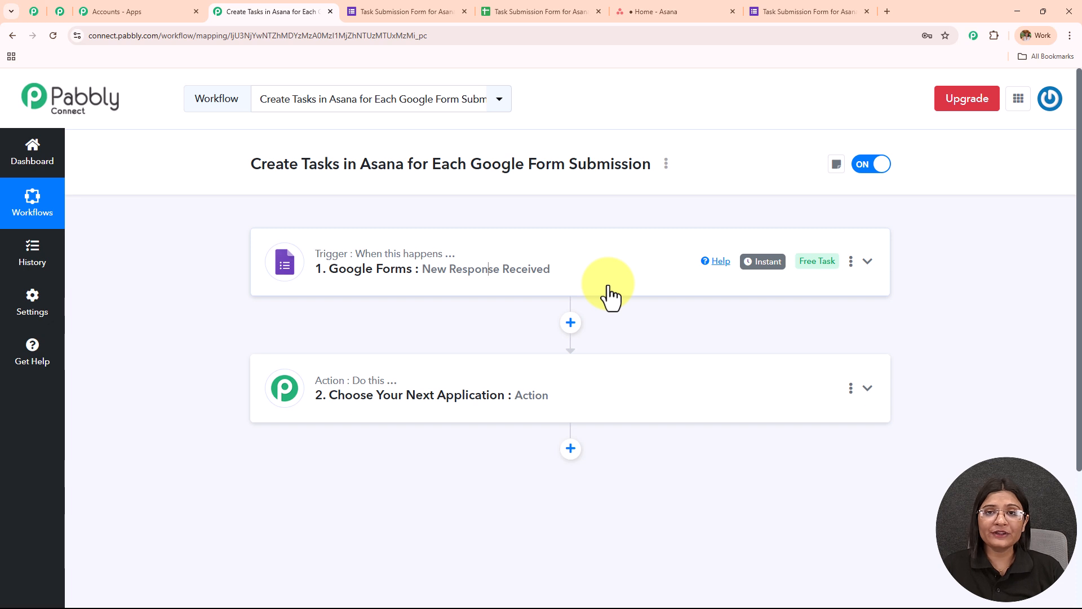
{"action": "left_click_drag", "start_coordinate": [467, 165], "coordinate": [693, 176]}
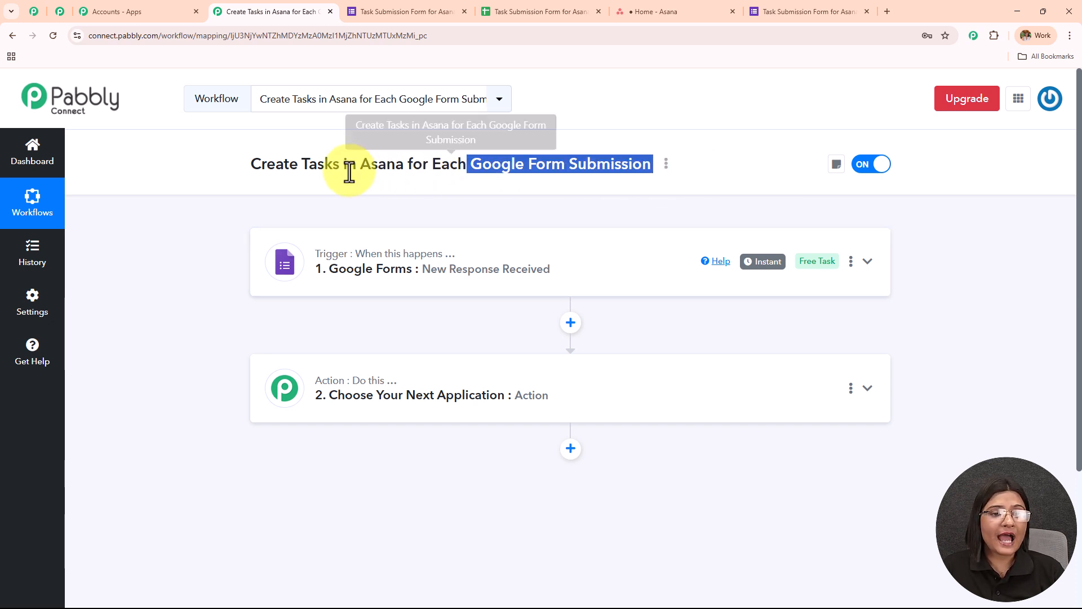
- Set up the workflow's action step with Asana as the app and Create a Task as the action event
{"action": "left_click", "coordinate": [445, 396]}
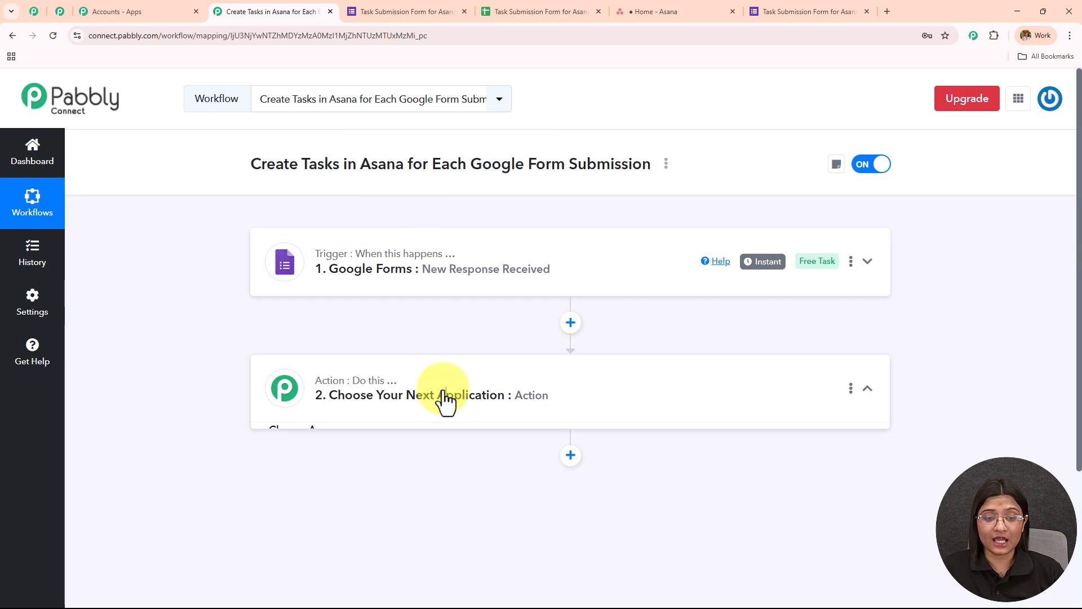
{"action": "left_click", "coordinate": [385, 312]}
{"action": "type", "text": "A"}
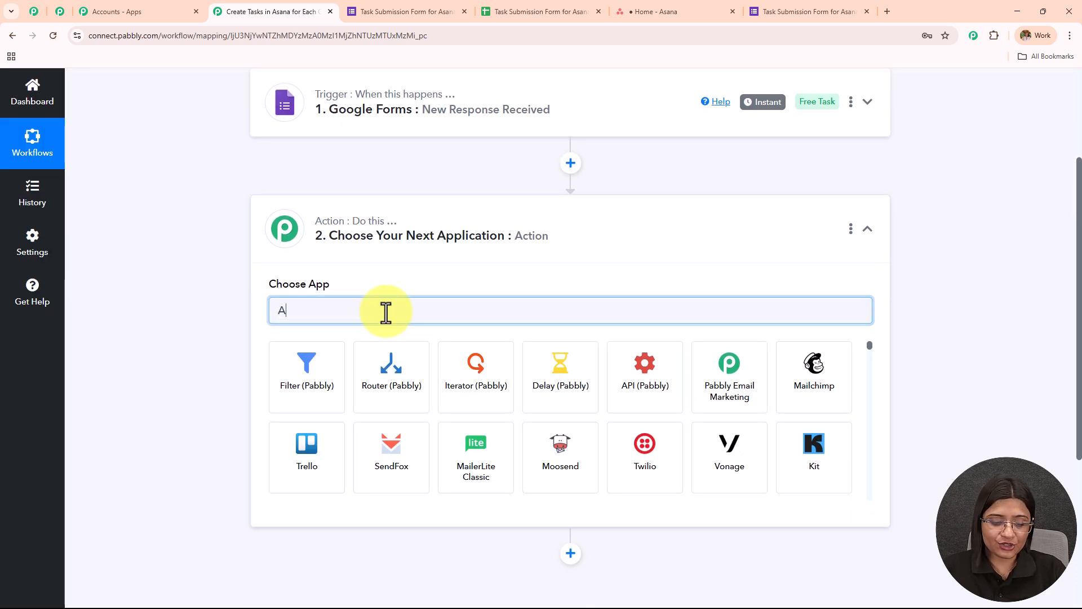
{"action": "type", "text": "sana"}
{"action": "left_click", "coordinate": [300, 372]}
{"action": "left_click", "coordinate": [302, 369]}
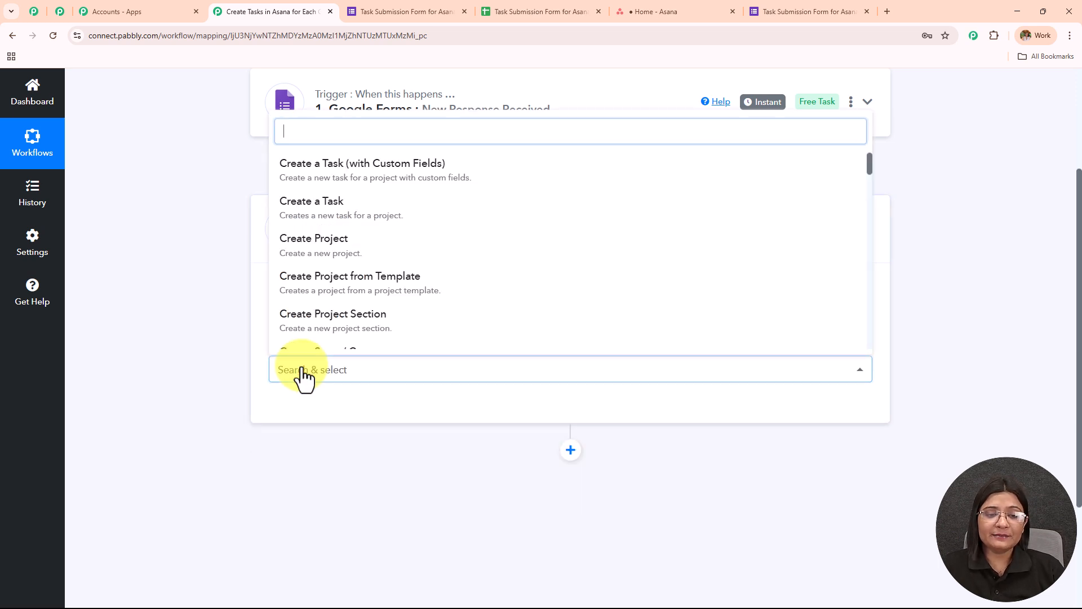
{"action": "left_click", "coordinate": [317, 221]}
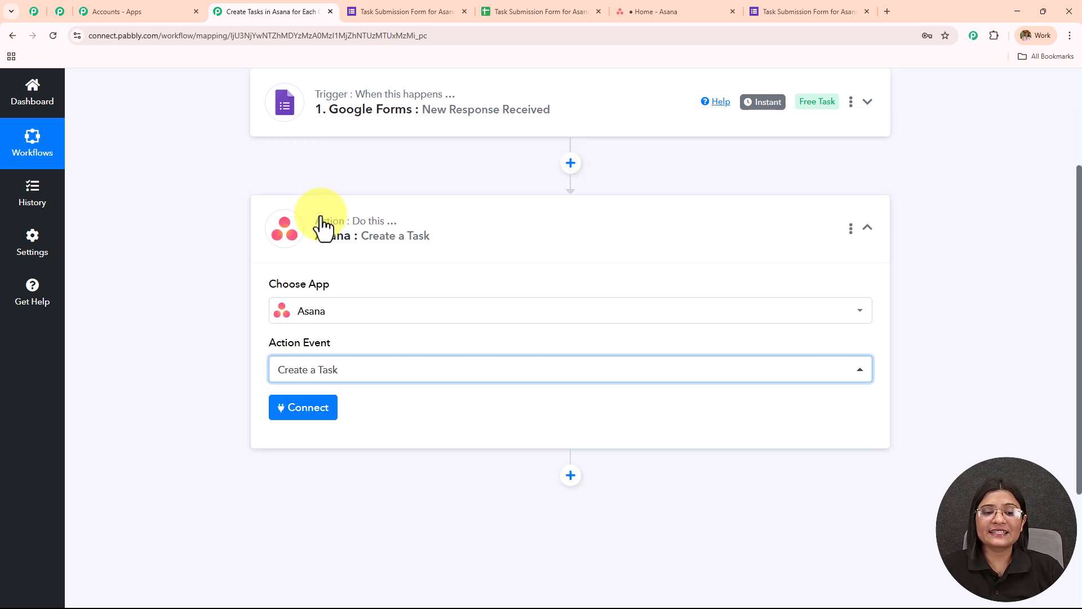
- Connect the Create a Task action to Asana by adding a new connection
{"action": "left_click", "coordinate": [310, 415]}
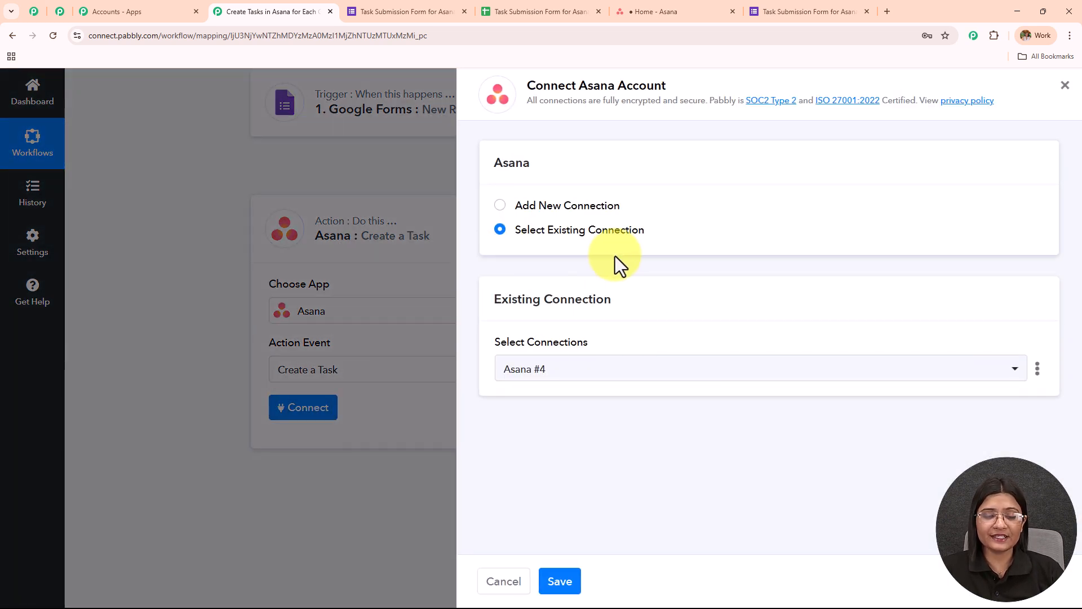
{"action": "left_click", "coordinate": [500, 206]}
{"action": "left_click", "coordinate": [542, 389]}
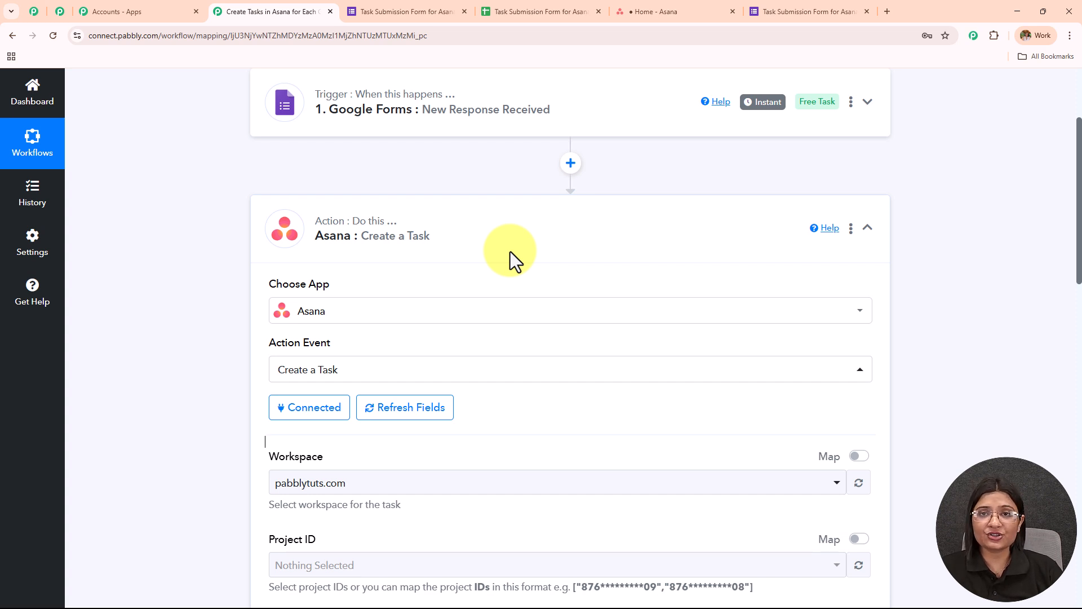
- Examine the Asana task fields, checking the Workspace choices and the Project ID, Task Name, Notes, due date and Assignee settings
{"action": "scroll", "coordinate": [510, 253], "scroll_direction": "down", "scroll_amount": 6}
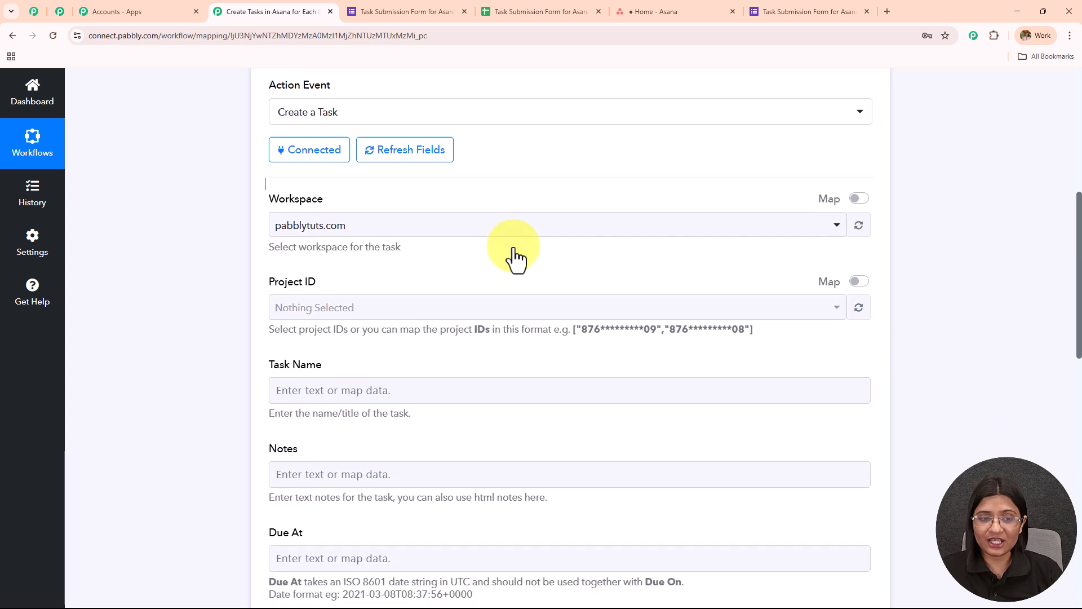
{"action": "left_click_drag", "start_coordinate": [263, 120], "coordinate": [393, 121]}
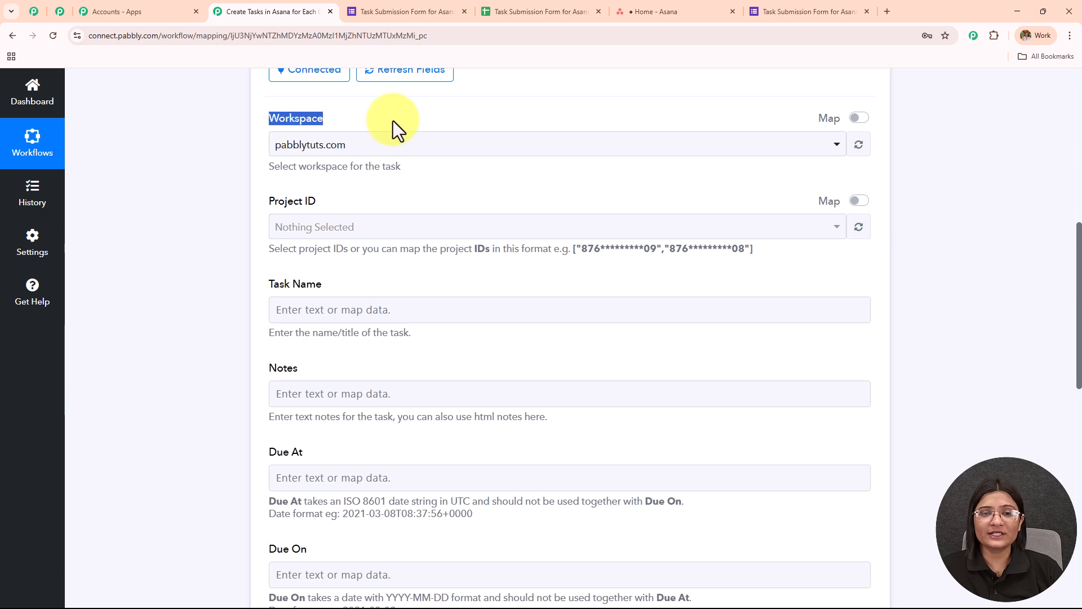
{"action": "left_click", "coordinate": [399, 148]}
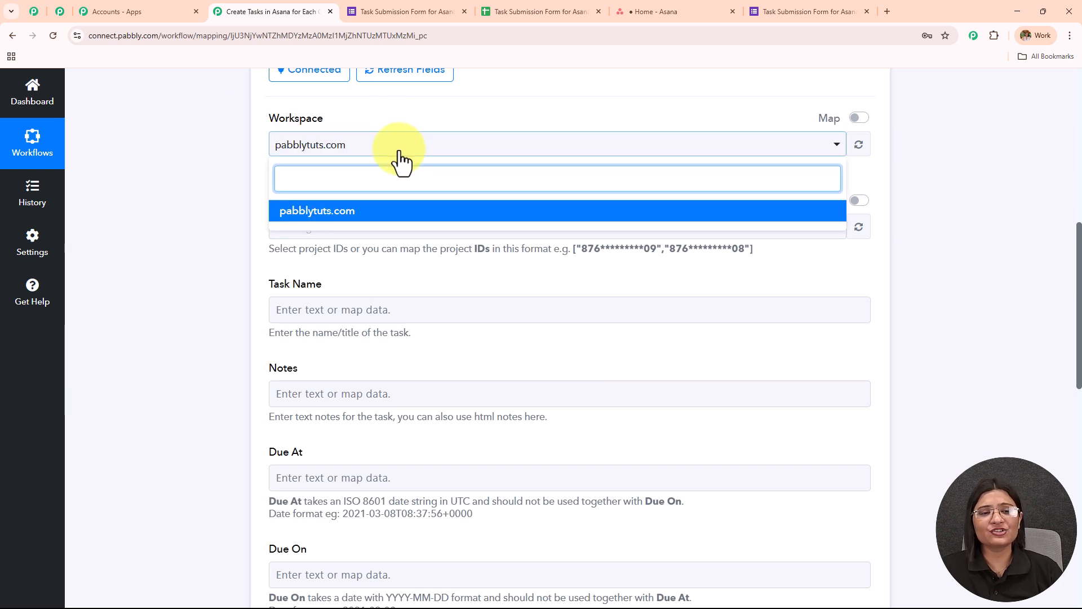
{"action": "left_click", "coordinate": [400, 151]}
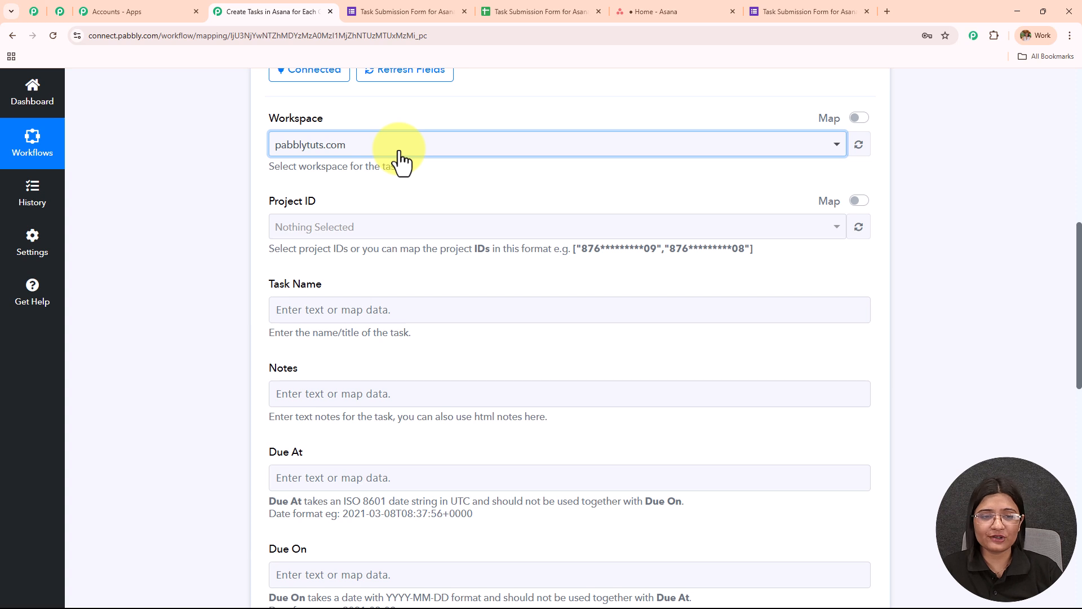
{"action": "scroll", "coordinate": [401, 163], "scroll_direction": "down", "scroll_amount": 1}
{"action": "scroll", "coordinate": [402, 162], "scroll_direction": "down", "scroll_amount": 3}
{"action": "left_click_drag", "start_coordinate": [271, 116], "coordinate": [414, 123]}
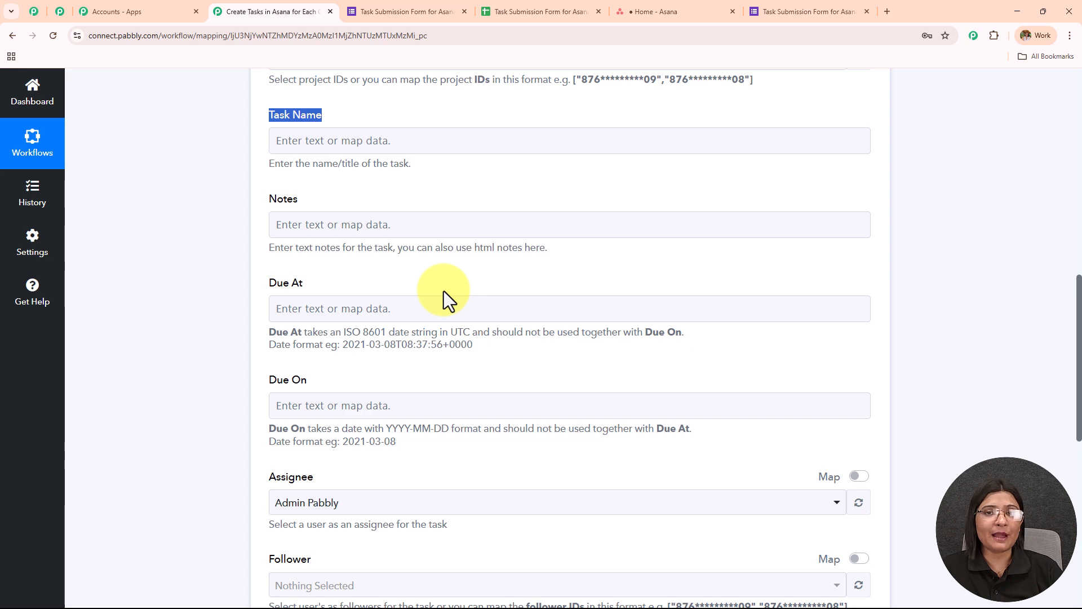
- Map the Asana Task Name field to the Task Title value from the Google Forms response
{"action": "scroll", "coordinate": [443, 284], "scroll_direction": "up", "scroll_amount": 10}
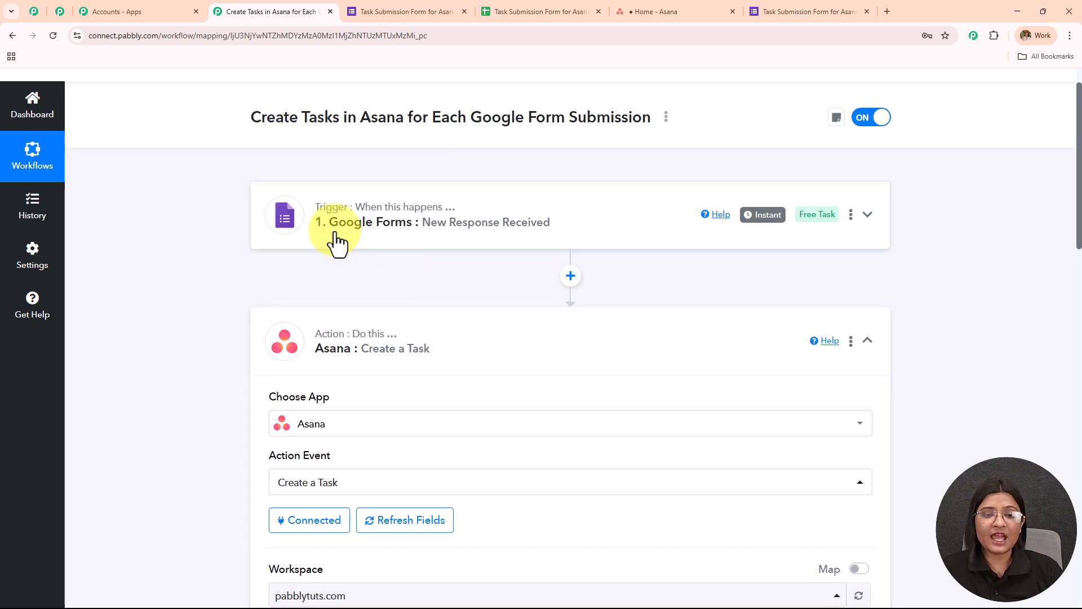
{"action": "scroll", "coordinate": [482, 237], "scroll_direction": "down", "scroll_amount": 10}
{"action": "scroll", "coordinate": [482, 244], "scroll_direction": "down", "scroll_amount": 3}
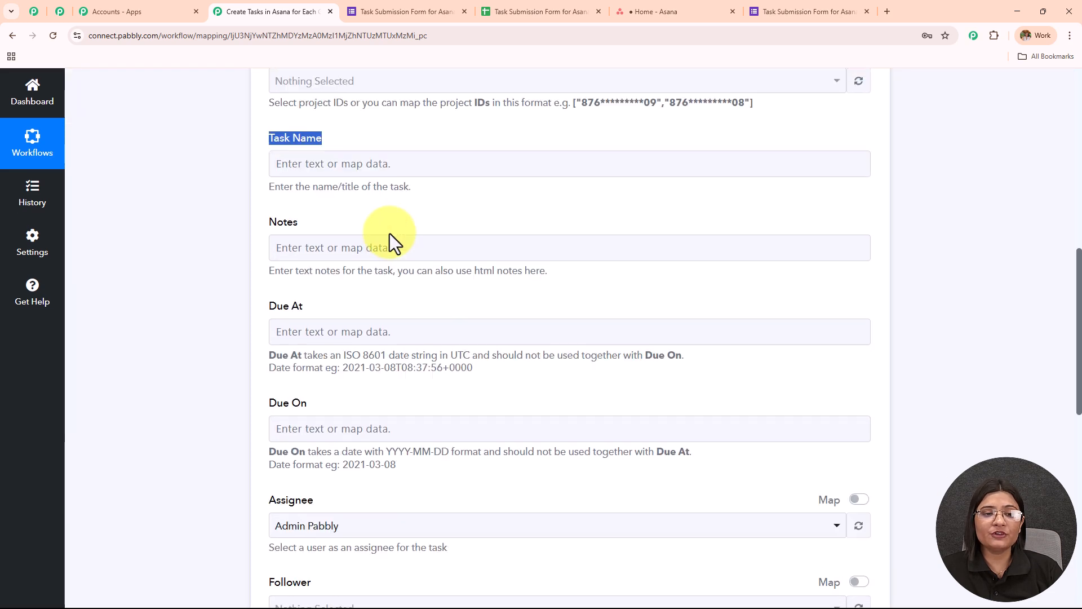
{"action": "left_click", "coordinate": [374, 91]}
{"action": "left_click", "coordinate": [389, 262]}
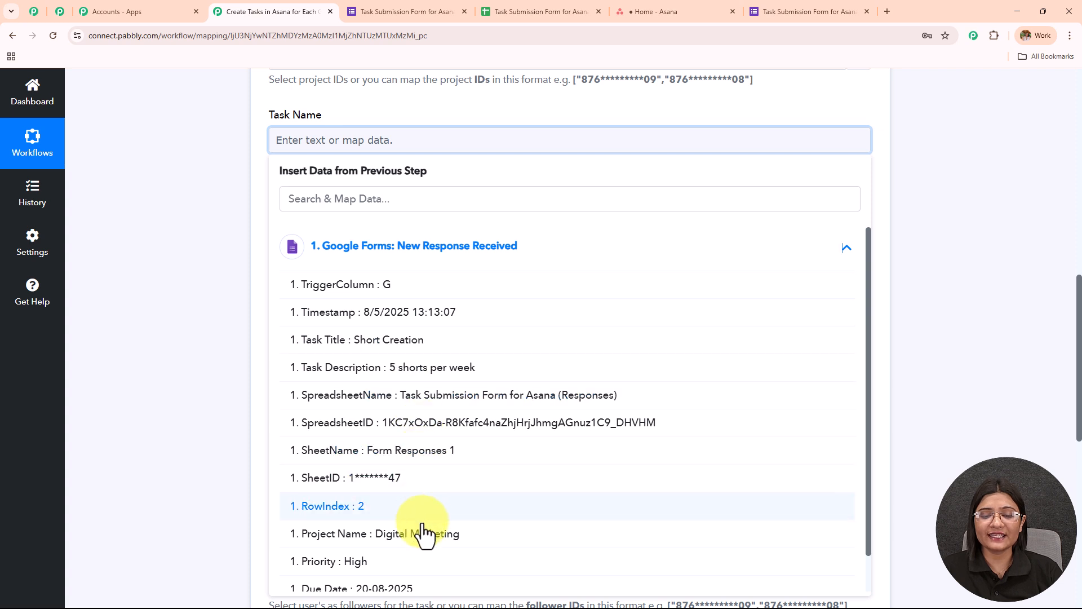
{"action": "left_click", "coordinate": [425, 341]}
{"action": "left_click", "coordinate": [214, 183]}
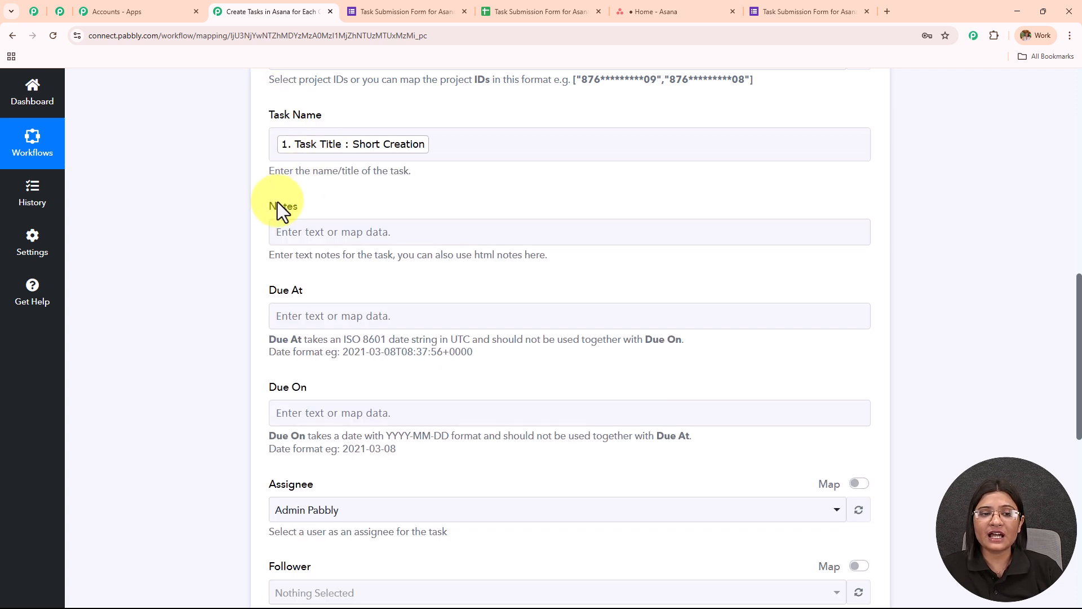
- Map the Notes field to the Task Description value from the Google Forms response
{"action": "scroll", "coordinate": [447, 194], "scroll_direction": "down", "scroll_amount": 2}
{"action": "left_click", "coordinate": [393, 121]}
{"action": "left_click", "coordinate": [385, 228]}
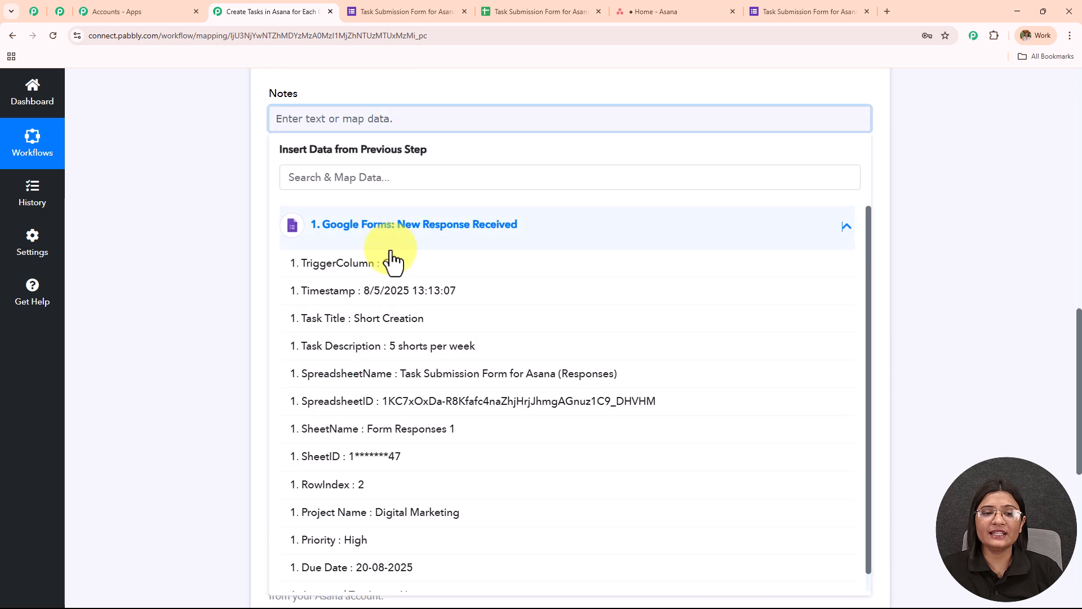
{"action": "left_click", "coordinate": [412, 350]}
{"action": "left_click", "coordinate": [235, 201]}
{"action": "left_click", "coordinate": [508, 211]}
- Compare the date formats accepted by Due At and Due On with the Due Date value in the form response
{"action": "scroll", "coordinate": [510, 211], "scroll_direction": "down", "scroll_amount": 1}
{"action": "left_click_drag", "start_coordinate": [254, 141], "coordinate": [393, 132]}
{"action": "scroll", "coordinate": [427, 221], "scroll_direction": "down", "scroll_amount": 2}
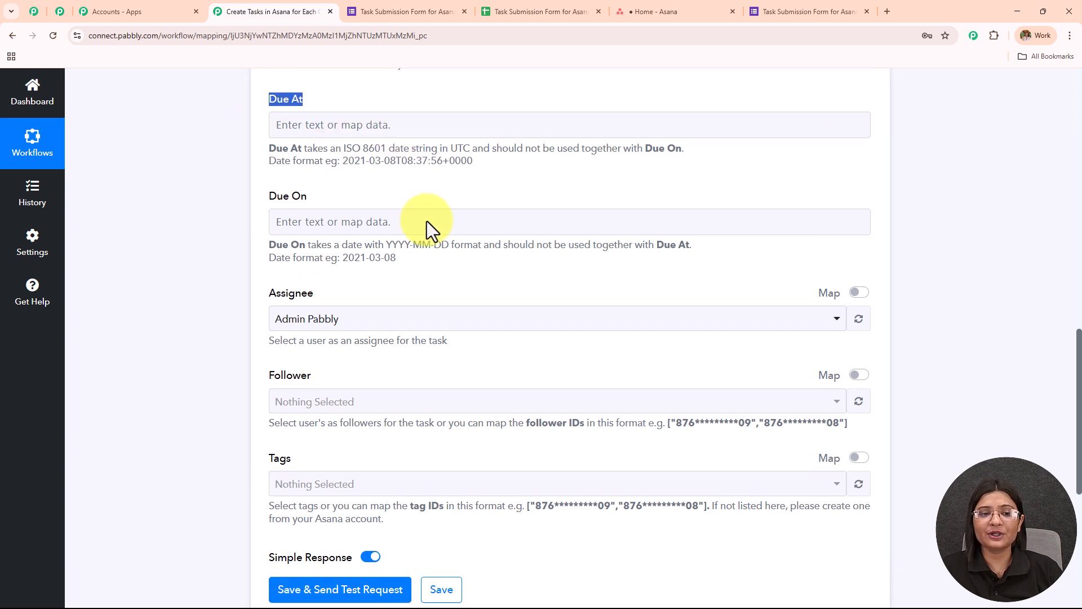
{"action": "left_click", "coordinate": [374, 136]}
{"action": "left_click", "coordinate": [401, 191]}
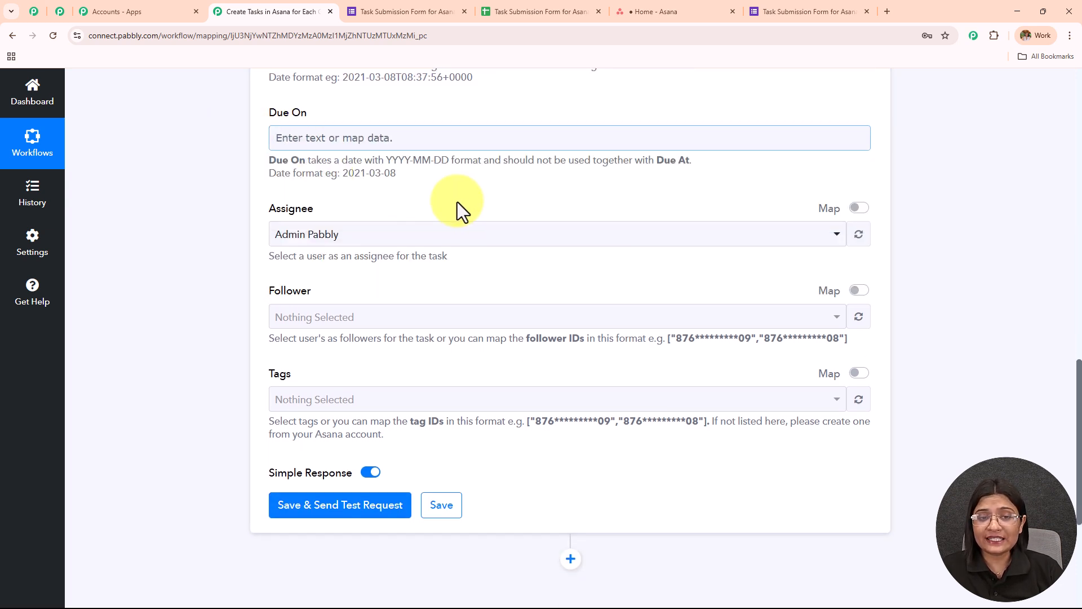
{"action": "left_click_drag", "start_coordinate": [342, 173], "coordinate": [565, 173]}
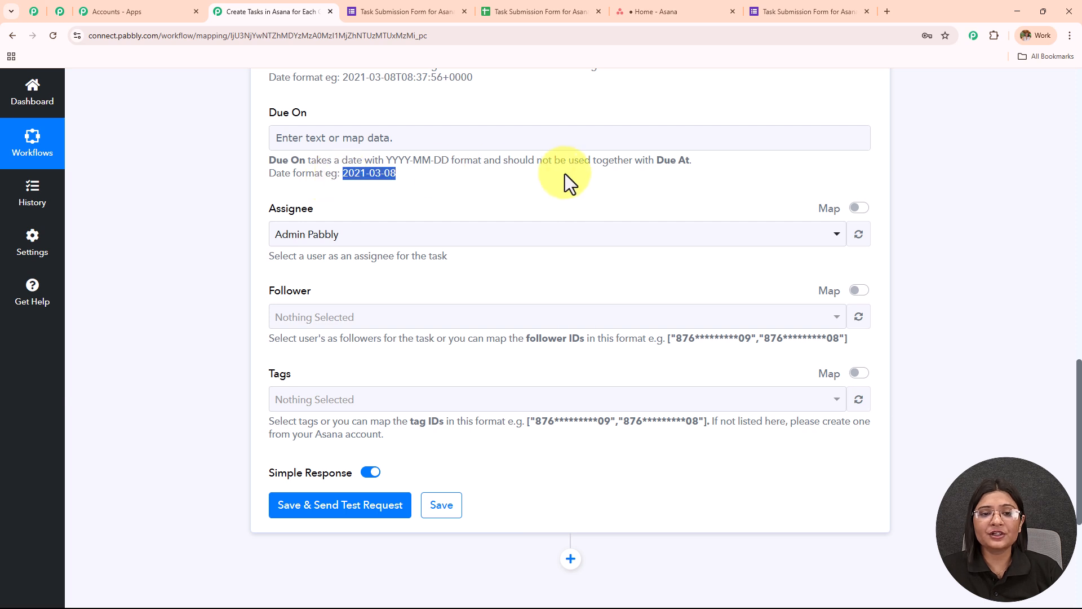
{"action": "scroll", "coordinate": [446, 245], "scroll_direction": "up", "scroll_amount": 1}
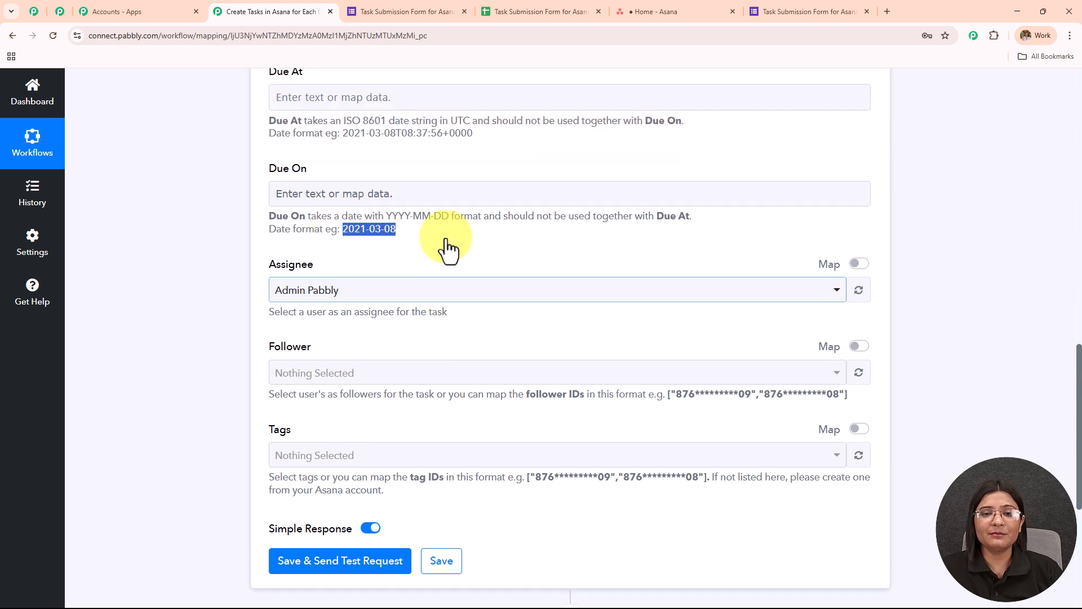
{"action": "left_click", "coordinate": [439, 200]}
{"action": "left_click", "coordinate": [430, 298]}
{"action": "scroll", "coordinate": [434, 415], "scroll_direction": "down", "scroll_amount": 2}
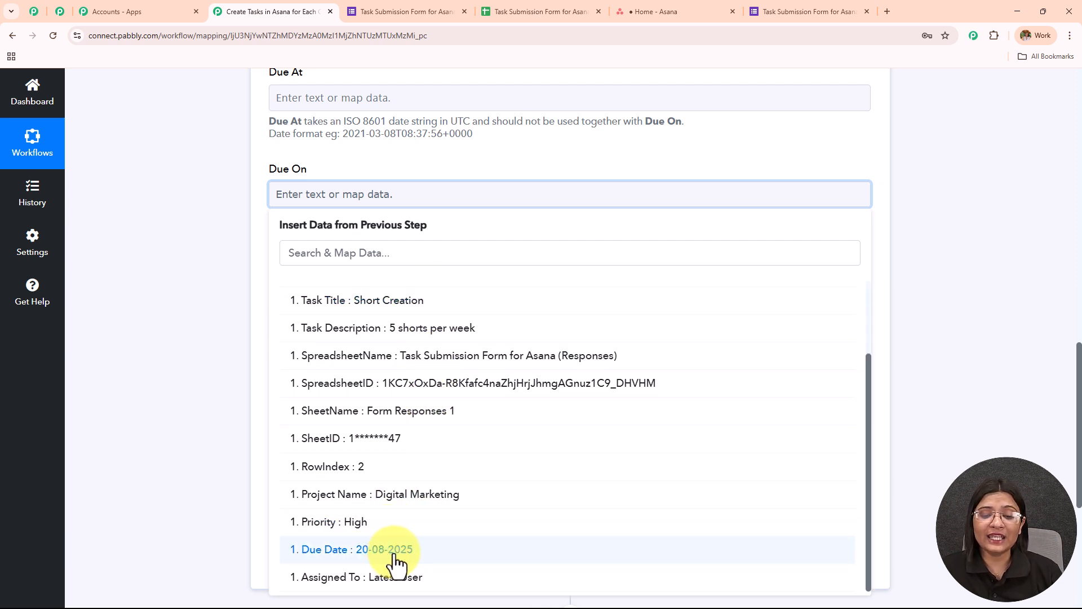
{"action": "left_click", "coordinate": [226, 269]}
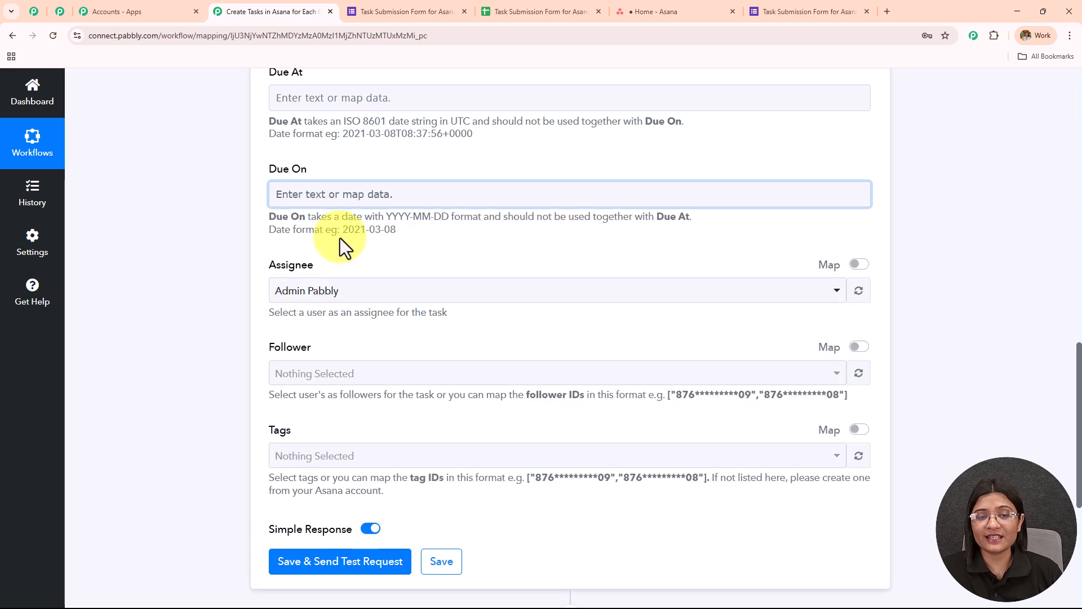
{"action": "left_click_drag", "start_coordinate": [342, 231], "coordinate": [478, 222]}
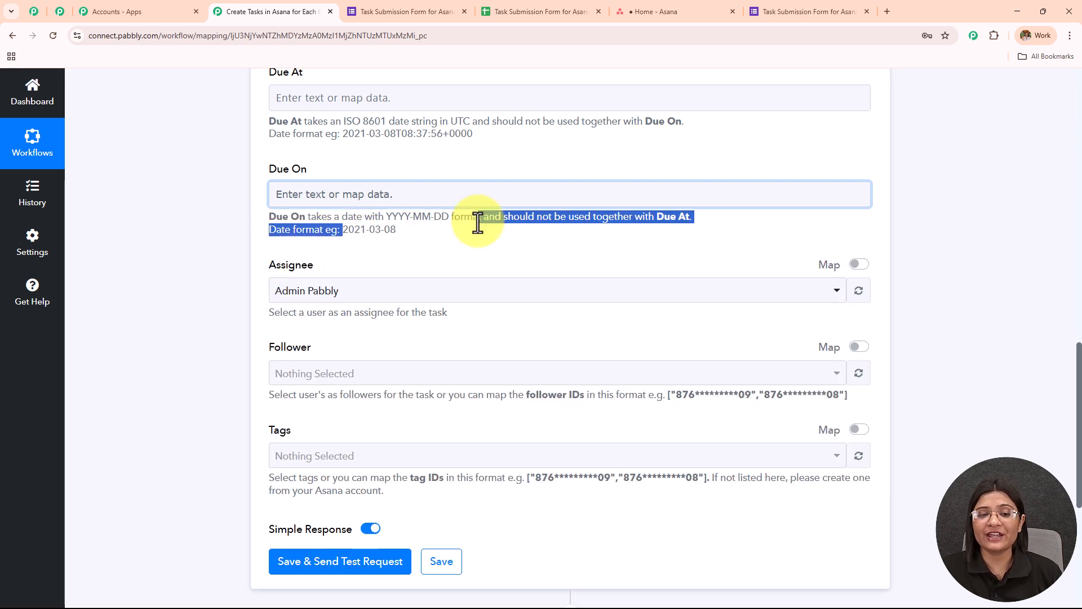
- Insert a DateTime Formatter (Pabbly) action between the Google Forms trigger and Asana, with Format Date Only as its connected action event
{"action": "scroll", "coordinate": [494, 278], "scroll_direction": "up", "scroll_amount": 3}
{"action": "scroll", "coordinate": [493, 279], "scroll_direction": "up", "scroll_amount": 7}
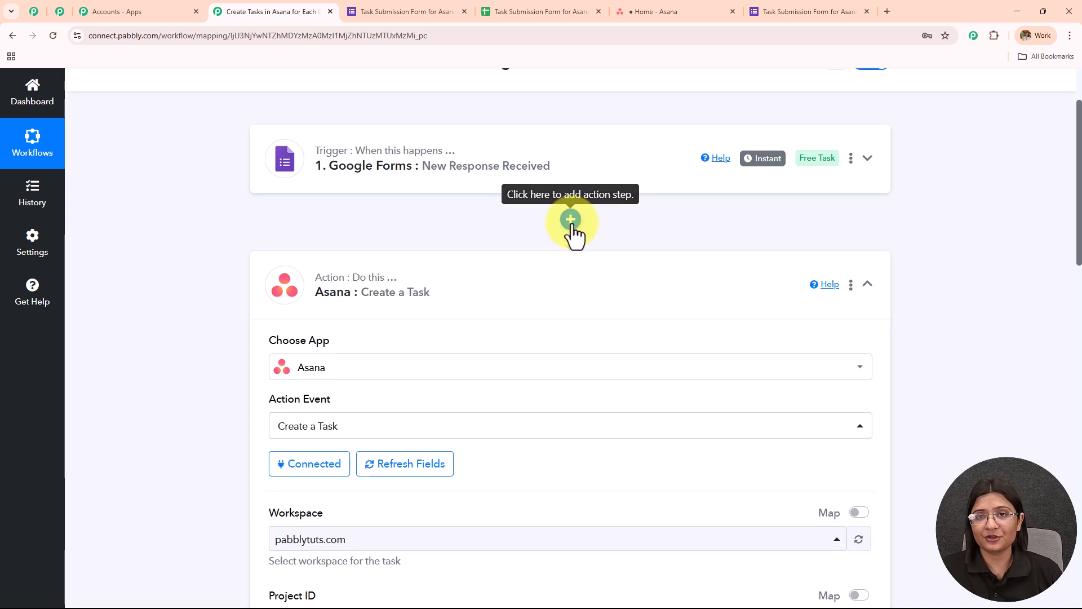
{"action": "left_click", "coordinate": [571, 221]}
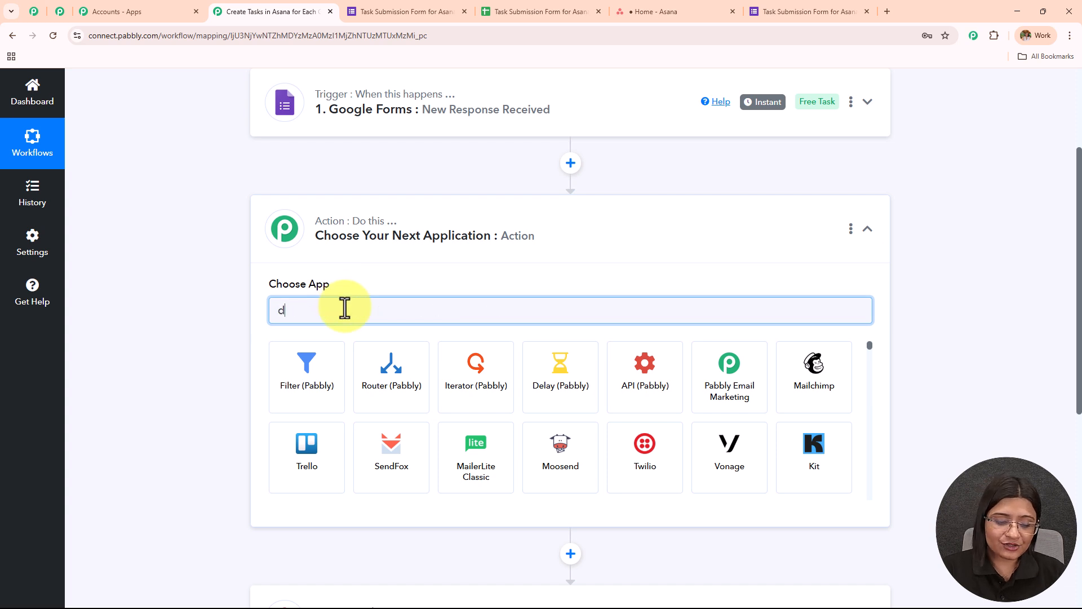
{"action": "type", "text": "date"}
{"action": "left_click", "coordinate": [331, 378]}
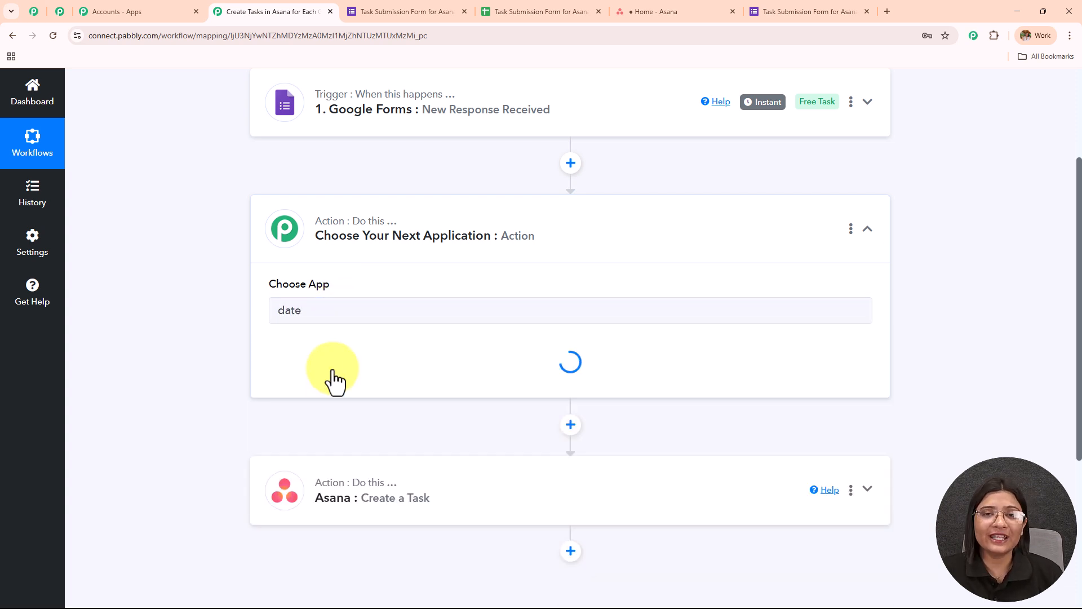
{"action": "left_click", "coordinate": [333, 380]}
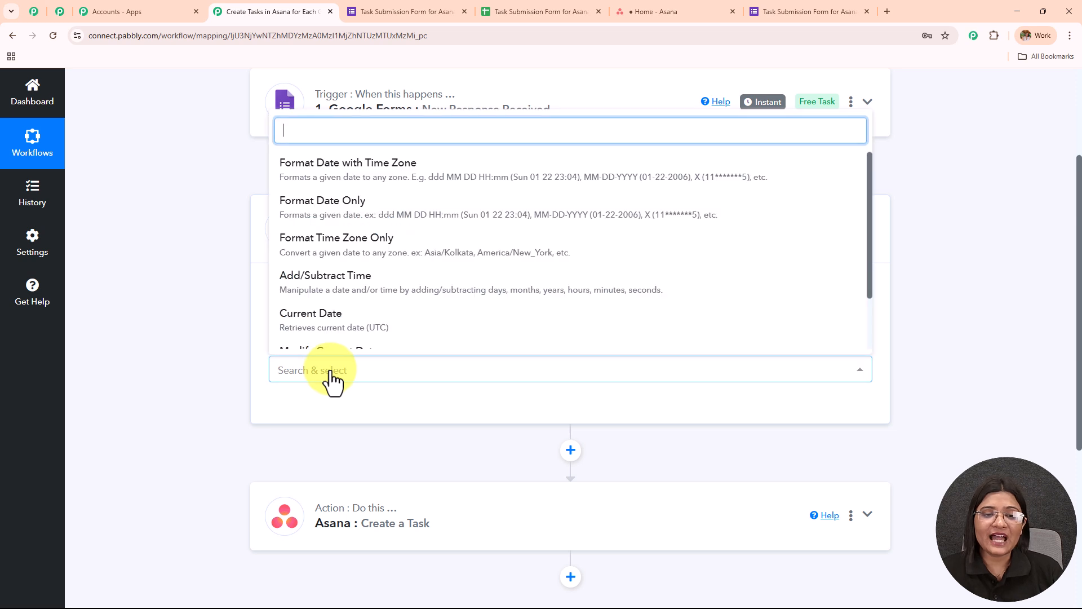
{"action": "left_click", "coordinate": [343, 217]}
{"action": "left_click", "coordinate": [305, 420]}
- Map the formatter's Date field to the Due Date value from the Google Forms response
{"action": "scroll", "coordinate": [428, 242], "scroll_direction": "down", "scroll_amount": 4}
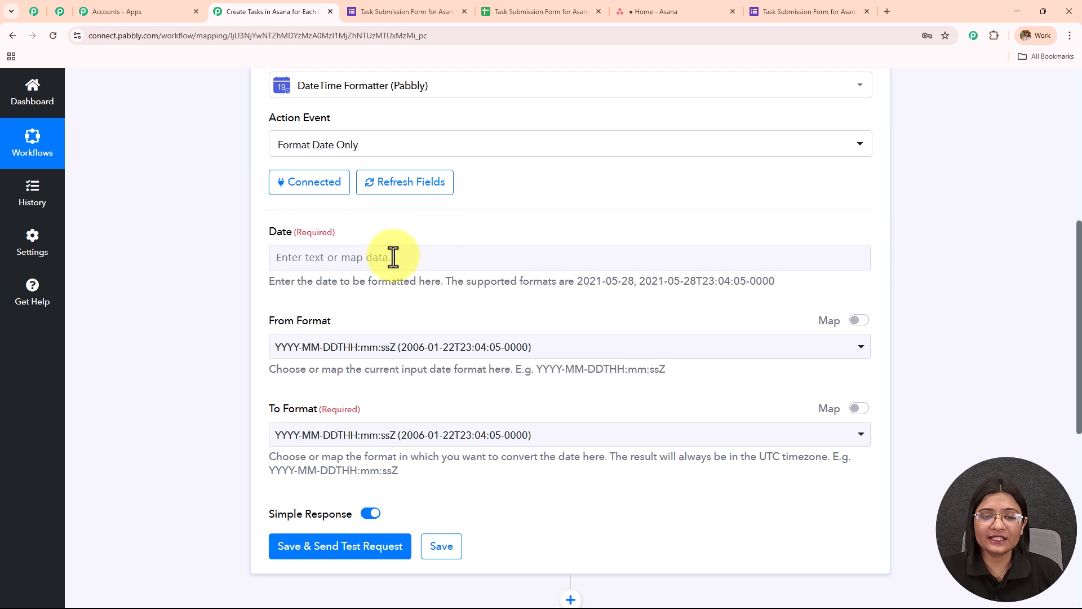
{"action": "left_click", "coordinate": [382, 262]}
{"action": "left_click", "coordinate": [408, 363]}
{"action": "scroll", "coordinate": [406, 505], "scroll_direction": "down", "scroll_amount": 4}
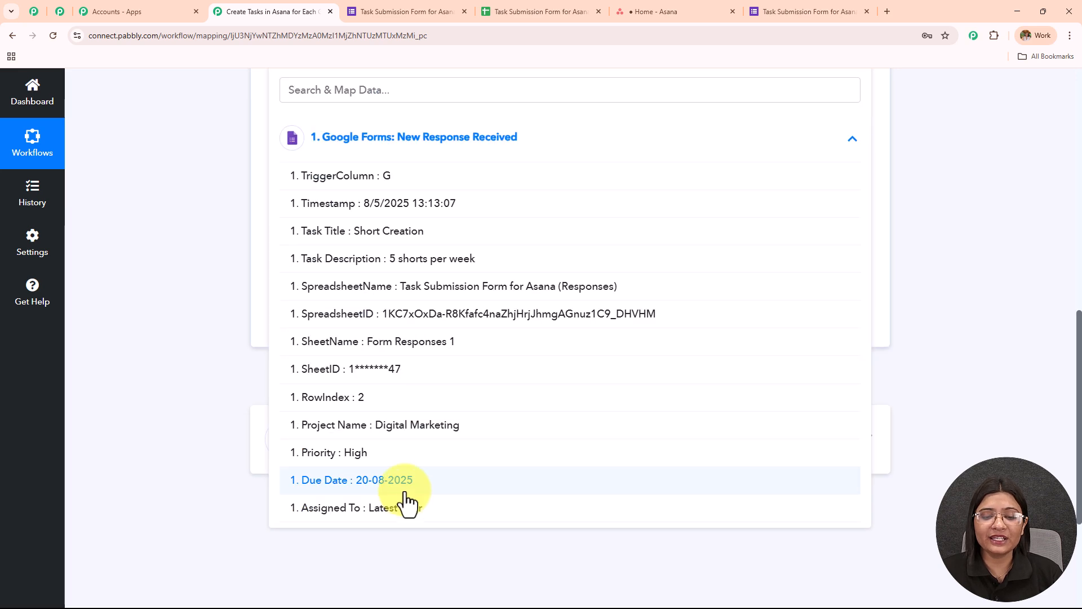
{"action": "left_click", "coordinate": [401, 481]}
{"action": "left_click", "coordinate": [229, 248]}
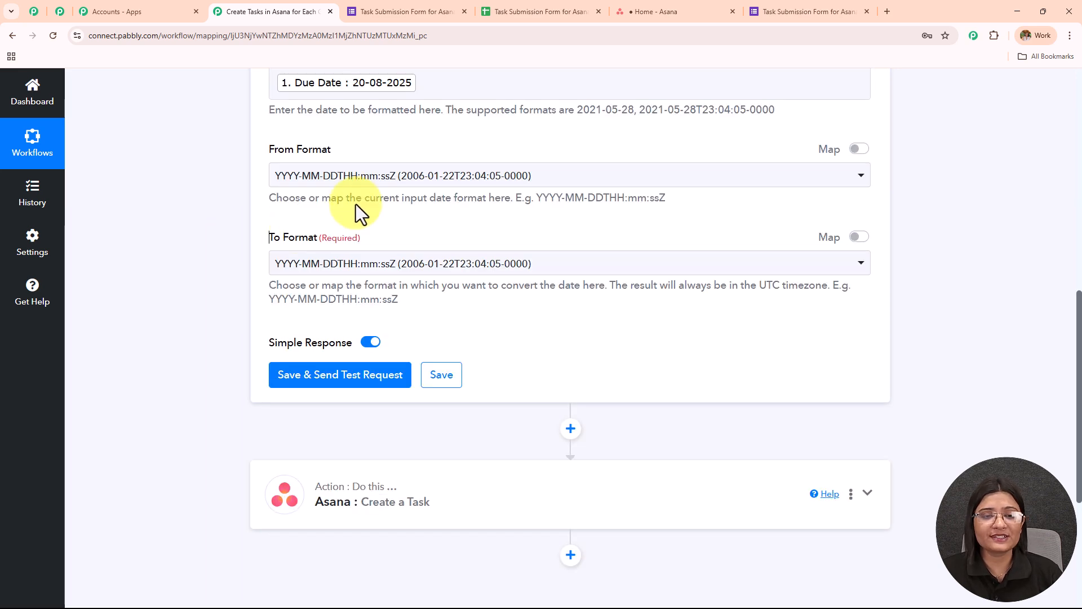
- Set the formatter's From Format to DD-MM-YYYY and its To Format to YYYY-MM-DD
{"action": "left_click", "coordinate": [358, 176]}
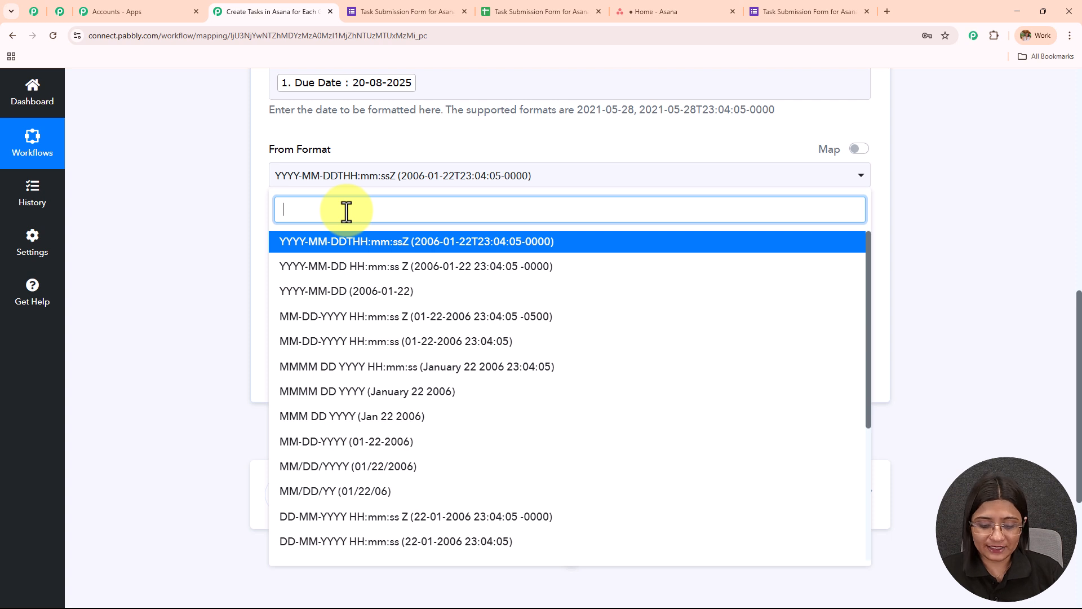
{"action": "type", "text": "dd-mm"}
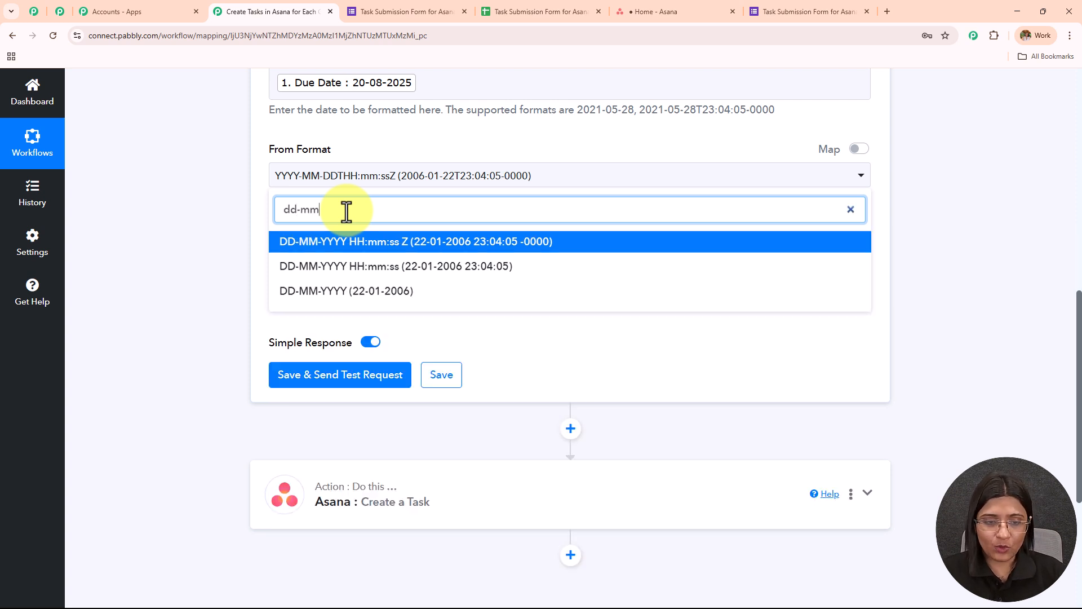
{"action": "left_click", "coordinate": [379, 293]}
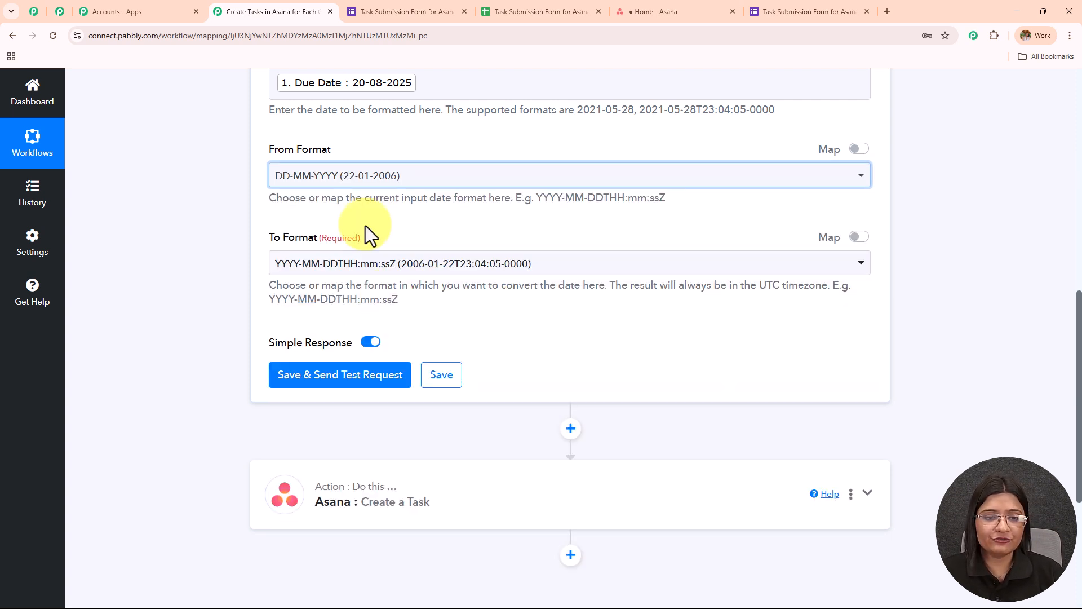
{"action": "left_click", "coordinate": [374, 270]}
{"action": "type", "text": "yyyy-mm"}
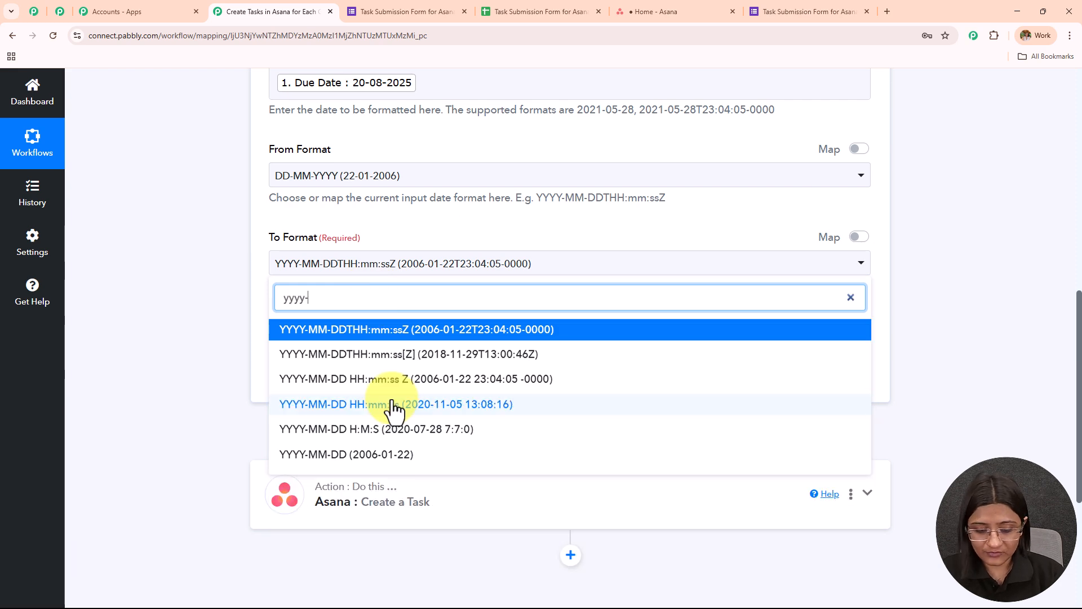
{"action": "left_click", "coordinate": [411, 452]}
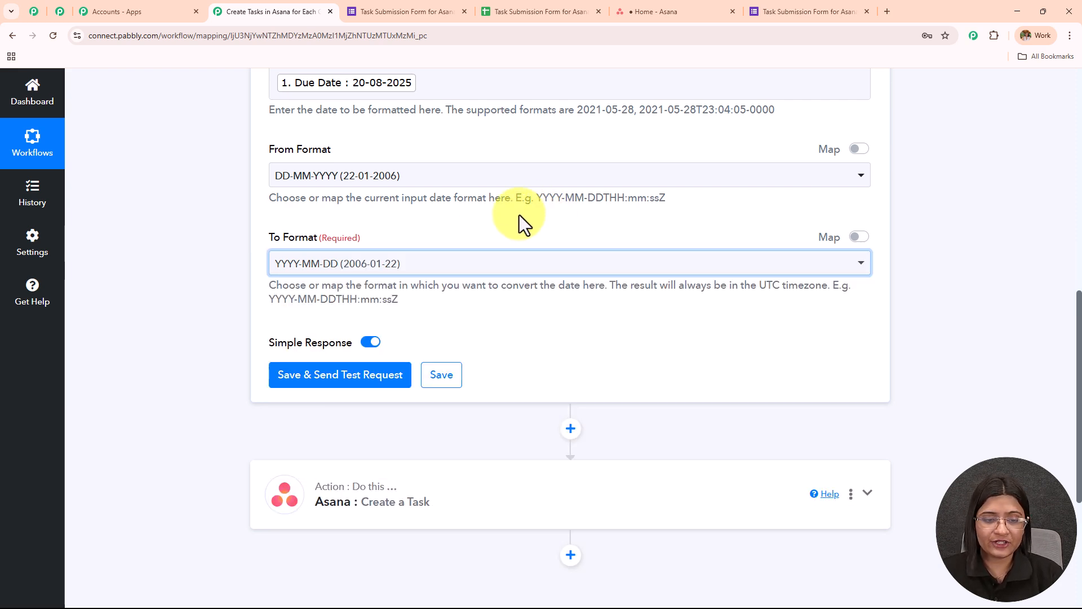
- Save the date formatter step with a test request and check its returned result
{"action": "scroll", "coordinate": [510, 214], "scroll_direction": "down", "scroll_amount": 4}
{"action": "left_click", "coordinate": [367, 149]}
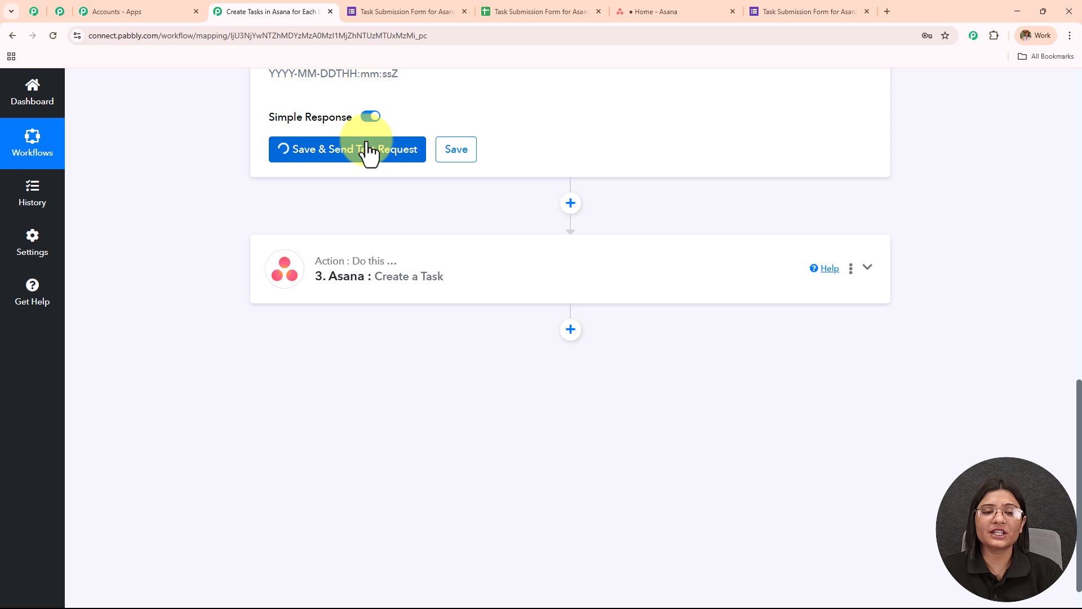
{"action": "left_click", "coordinate": [688, 239]}
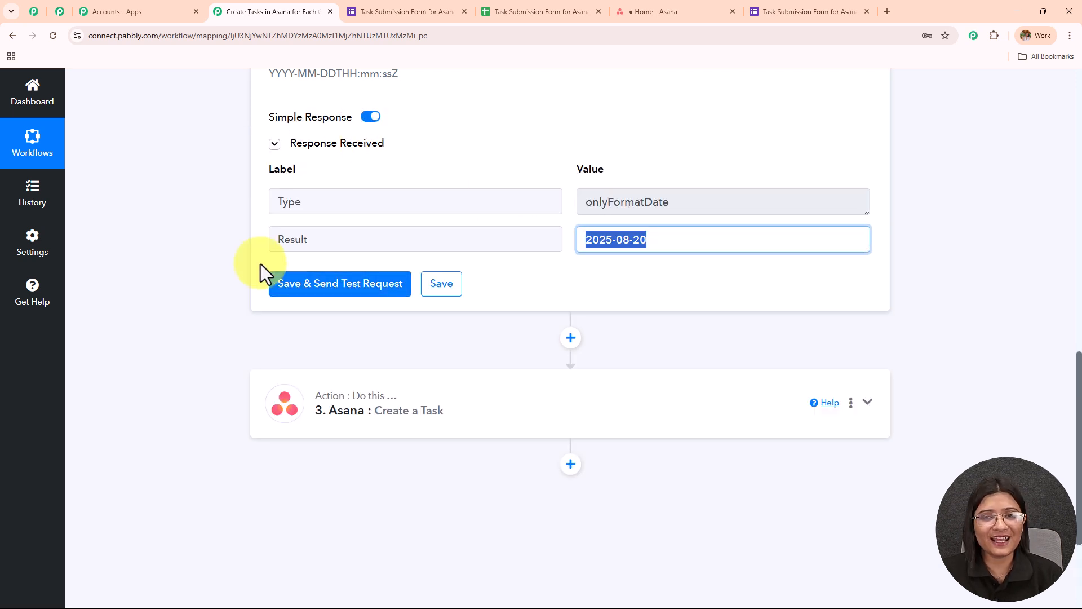
- Map the Due On field of the Asana Create a Task action to the date formatter's Result, and check the expected date format
{"action": "left_click", "coordinate": [367, 415]}
{"action": "scroll", "coordinate": [369, 418], "scroll_direction": "down", "scroll_amount": 3}
{"action": "scroll", "coordinate": [564, 166], "scroll_direction": "down", "scroll_amount": 10}
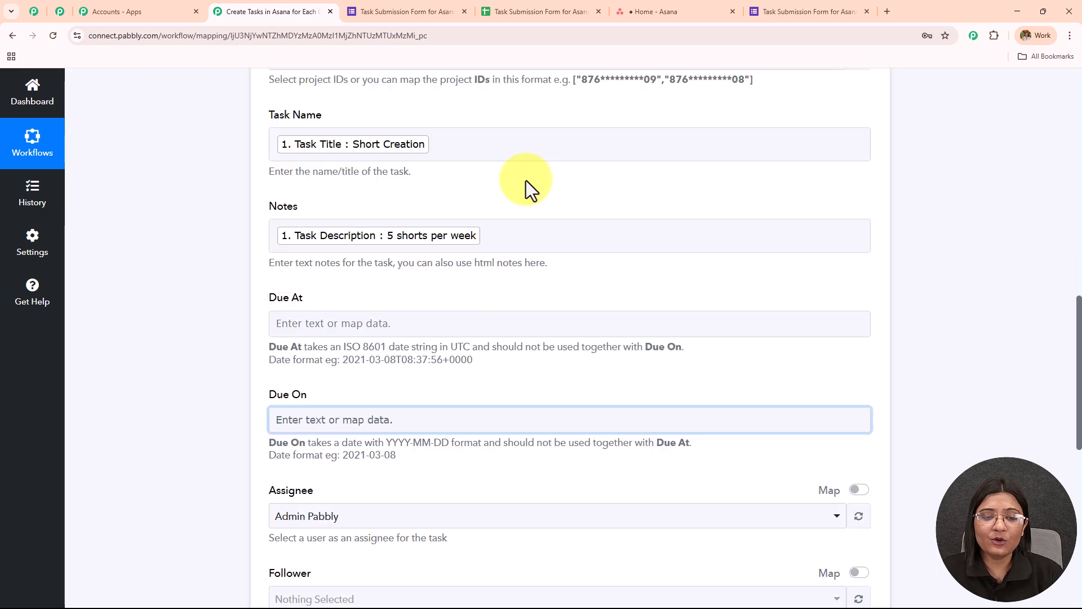
{"action": "left_click", "coordinate": [312, 253]}
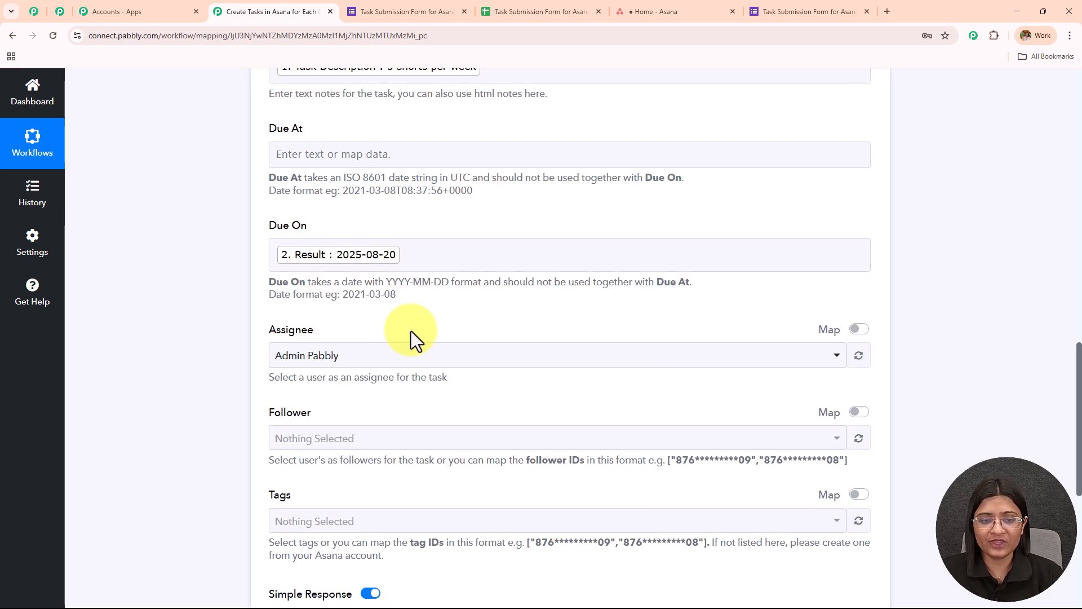
{"action": "left_click_drag", "start_coordinate": [383, 294], "coordinate": [340, 295]}
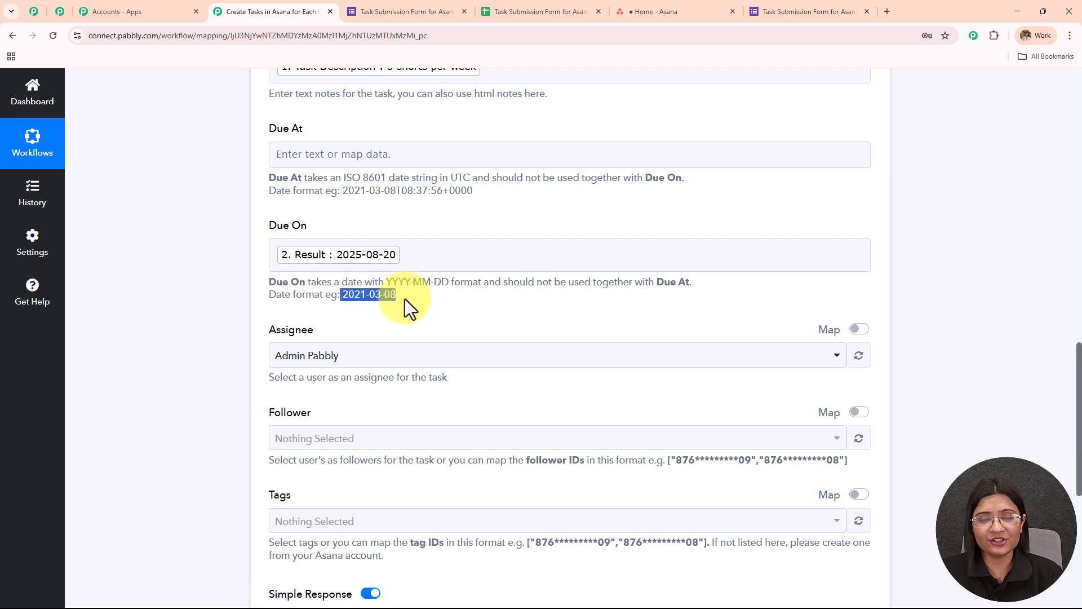
- Select the Pabbly admin account as the task's assignee, and look over the Follower, Tags and mapped task fields
{"action": "scroll", "coordinate": [464, 246], "scroll_direction": "down", "scroll_amount": 3}
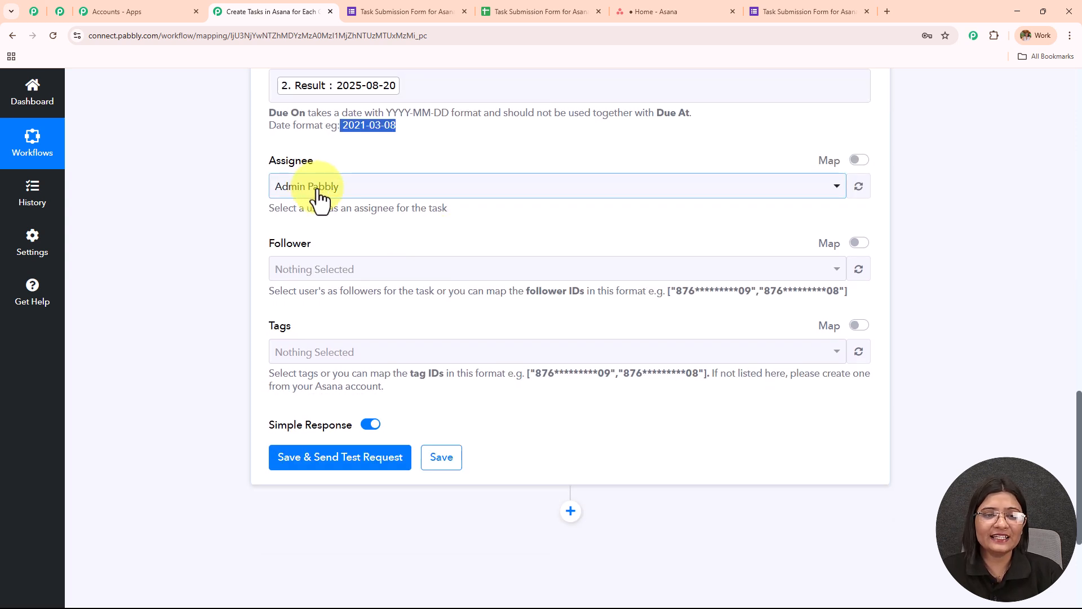
{"action": "left_click", "coordinate": [319, 192]}
{"action": "left_click", "coordinate": [332, 255]}
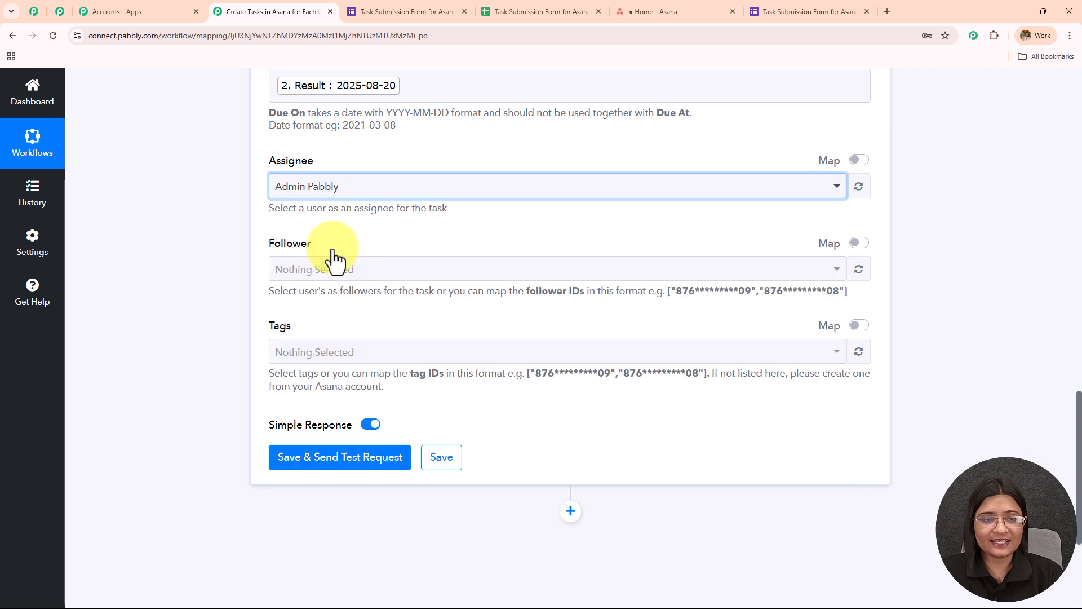
{"action": "scroll", "coordinate": [430, 188], "scroll_direction": "down", "scroll_amount": 2}
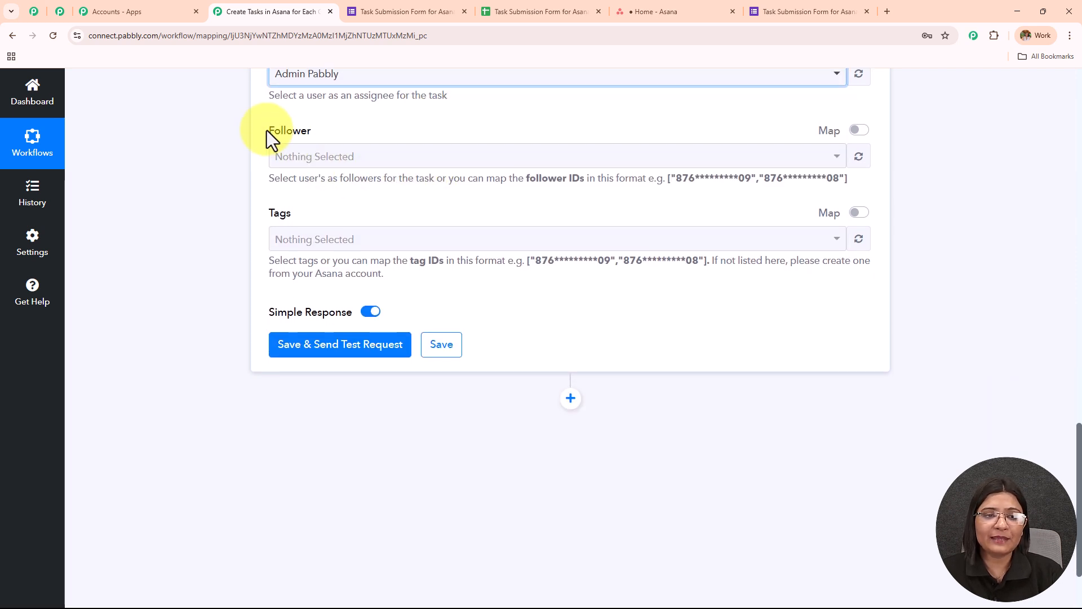
{"action": "left_click_drag", "start_coordinate": [267, 131], "coordinate": [448, 294]}
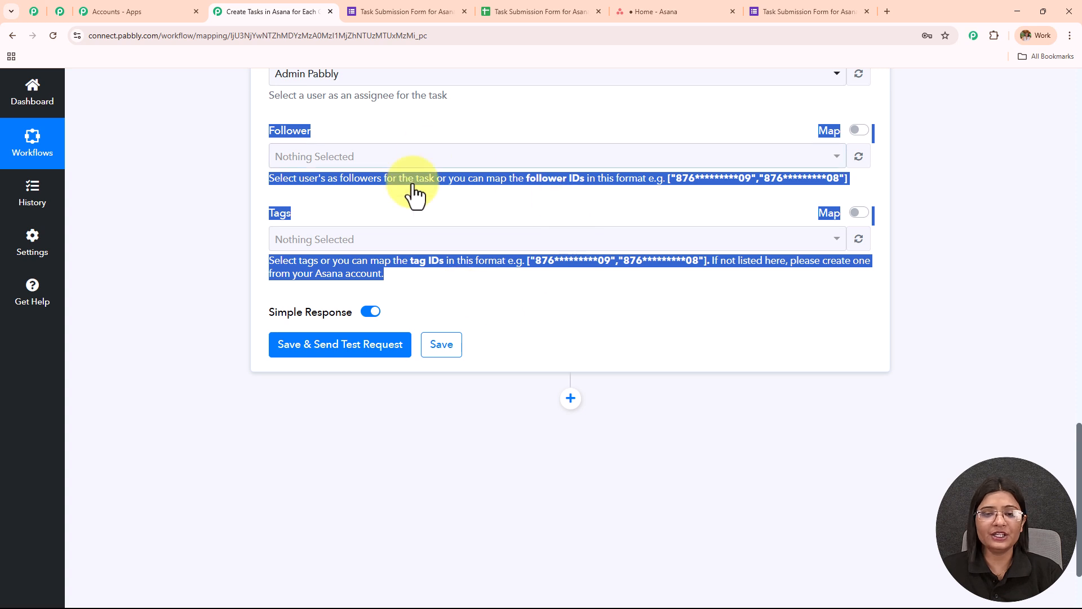
{"action": "scroll", "coordinate": [498, 289], "scroll_direction": "up", "scroll_amount": 6}
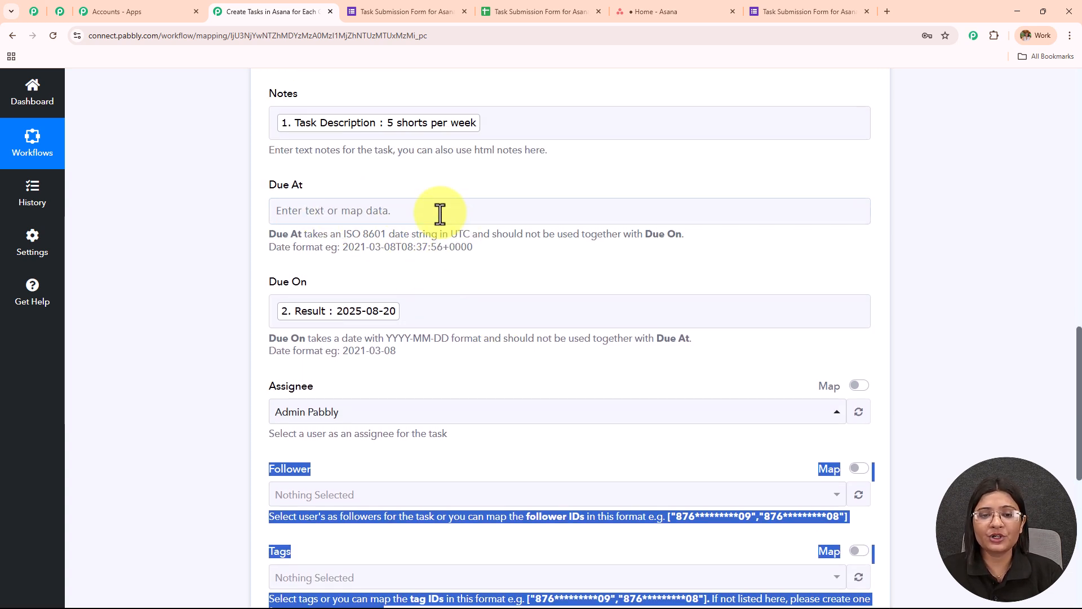
{"action": "scroll", "coordinate": [451, 239], "scroll_direction": "up", "scroll_amount": 12}
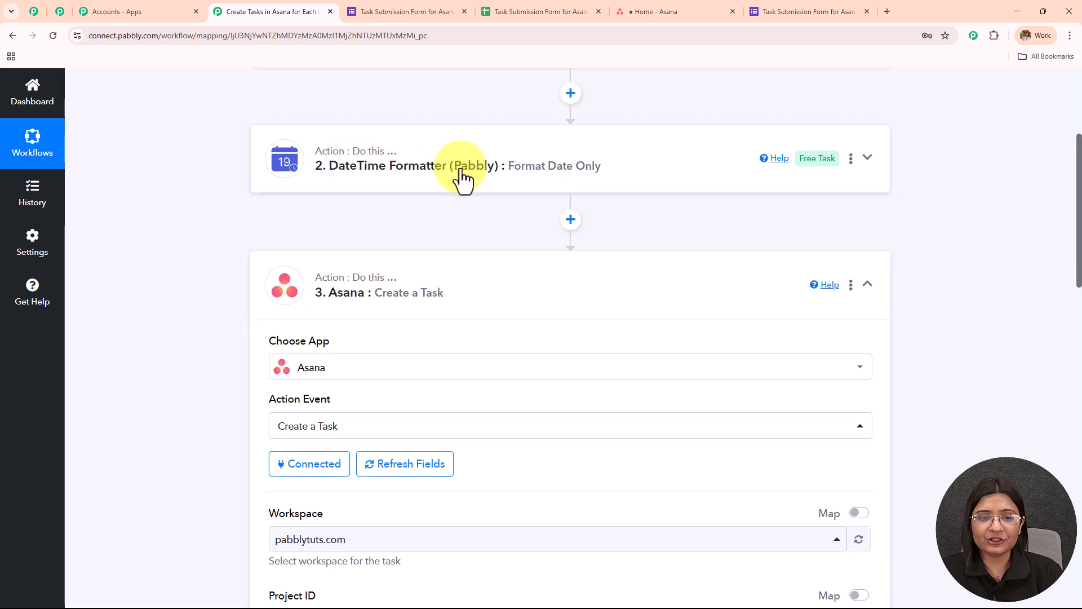
- Open the DateTime Formatter step and look over its available action events
{"action": "left_click", "coordinate": [461, 178]}
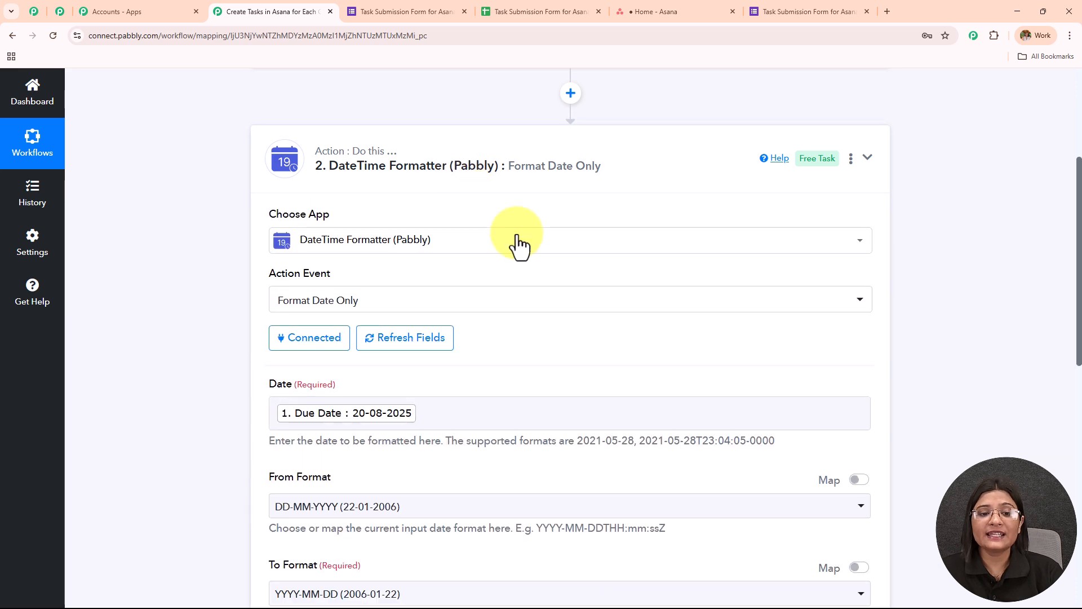
{"action": "left_click", "coordinate": [412, 257]}
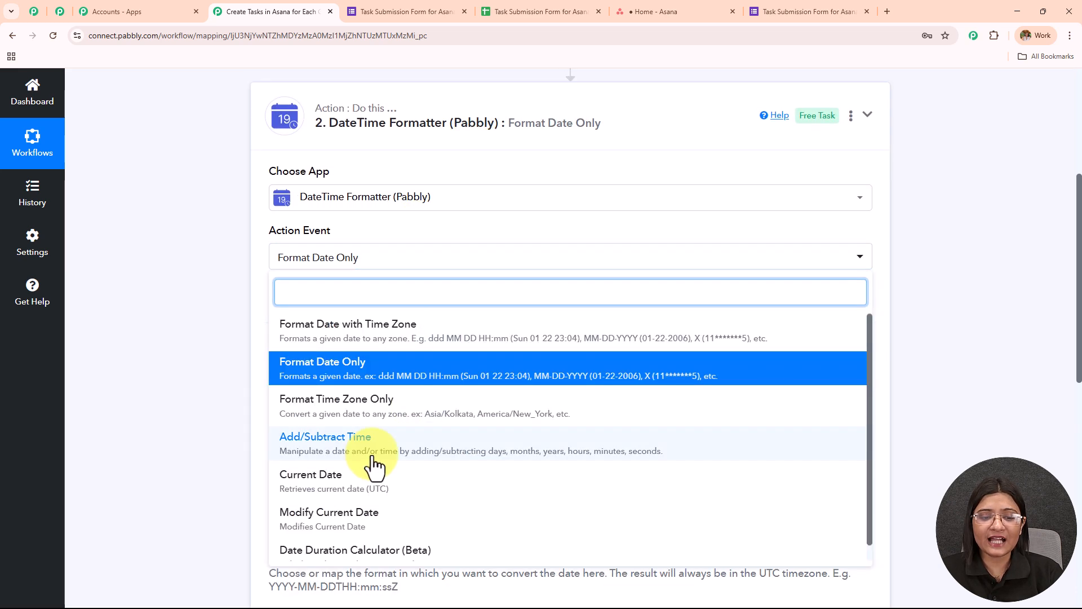
{"action": "left_click", "coordinate": [357, 283]}
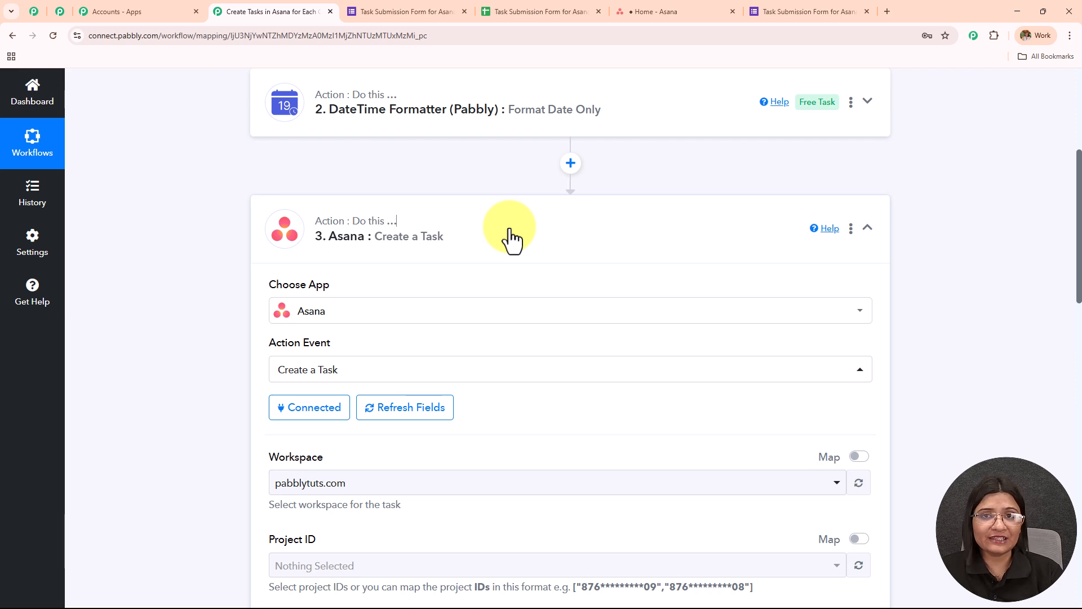
- Review the Asana Create a Task fields, including Task Name, Notes, Due At, Due On, Assignee and Project ID
{"action": "scroll", "coordinate": [512, 239], "scroll_direction": "down", "scroll_amount": 12}
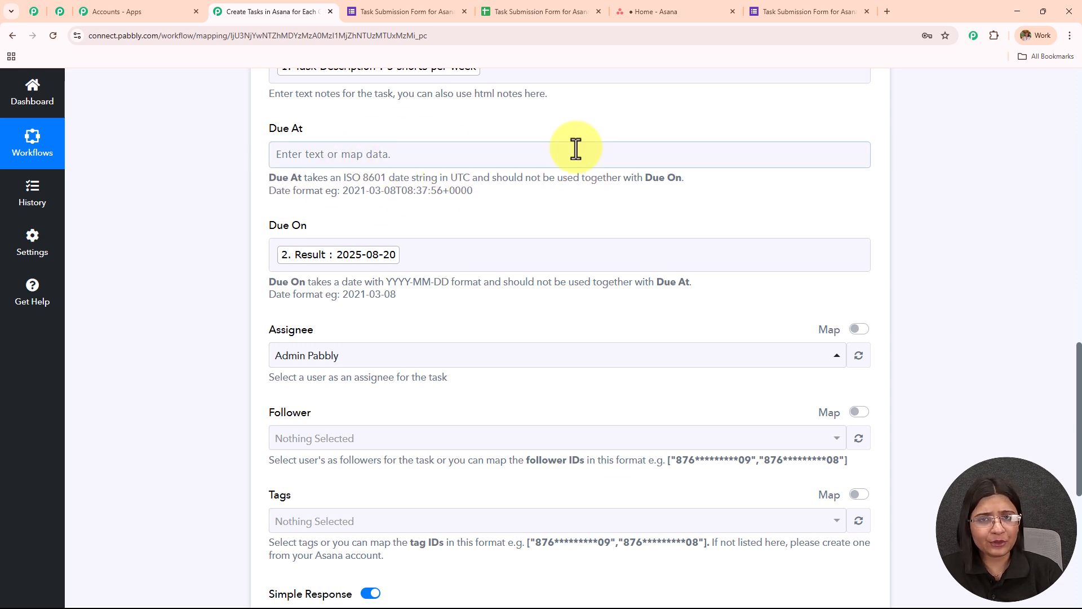
{"action": "scroll", "coordinate": [596, 190], "scroll_direction": "down", "scroll_amount": 5}
{"action": "scroll", "coordinate": [592, 237], "scroll_direction": "up", "scroll_amount": 8}
{"action": "scroll", "coordinate": [592, 316], "scroll_direction": "up", "scroll_amount": 1}
{"action": "left_click", "coordinate": [435, 389]}
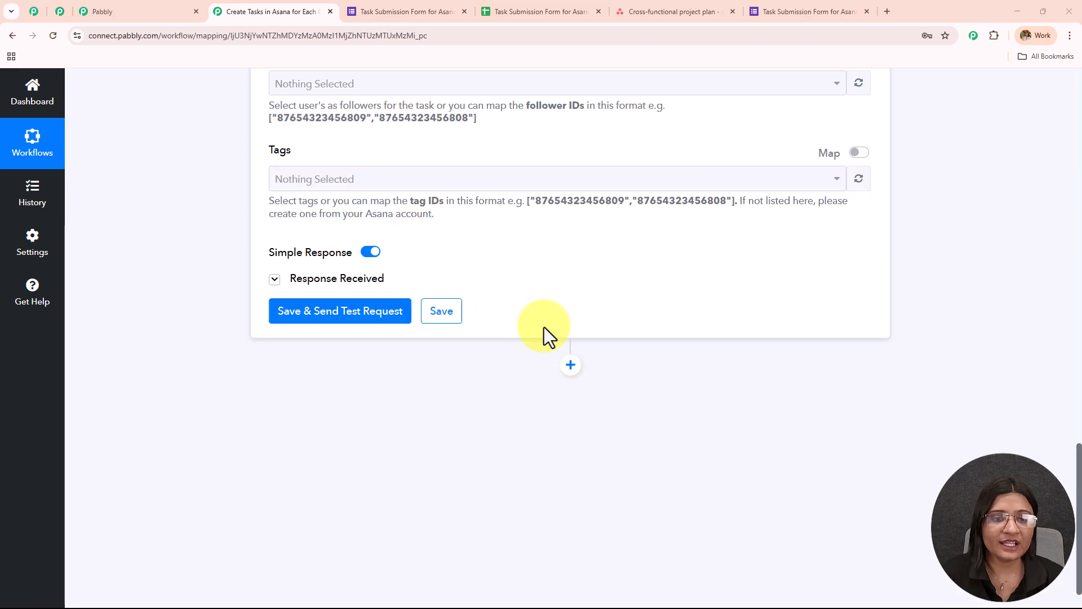
{"action": "scroll", "coordinate": [544, 326], "scroll_direction": "up", "scroll_amount": 15}
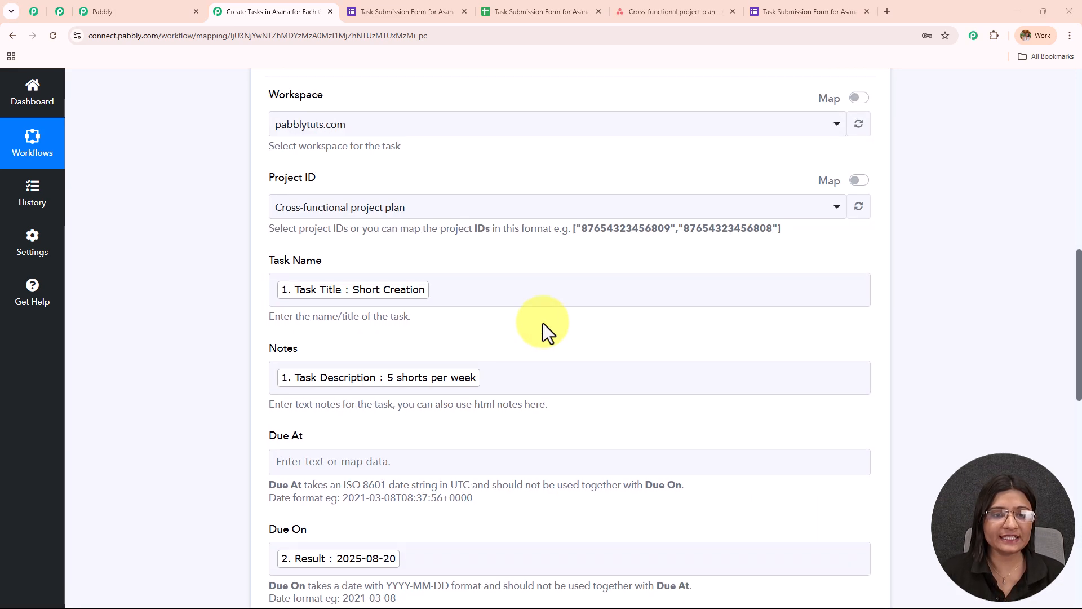
{"action": "scroll", "coordinate": [543, 323], "scroll_direction": "up", "scroll_amount": 1}
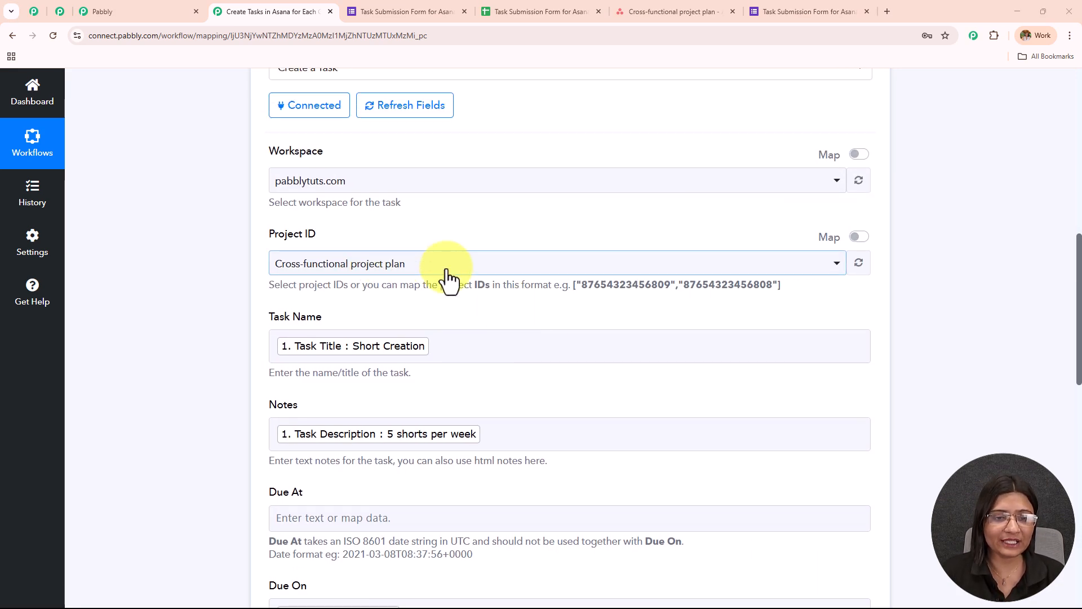
- Try mapping for the Asana action's Project ID by clearing its value, and look at the project in Asana
{"action": "left_click", "coordinate": [414, 265]}
{"action": "left_click_drag", "start_coordinate": [250, 238], "coordinate": [421, 237]}
{"action": "left_click", "coordinate": [838, 266]}
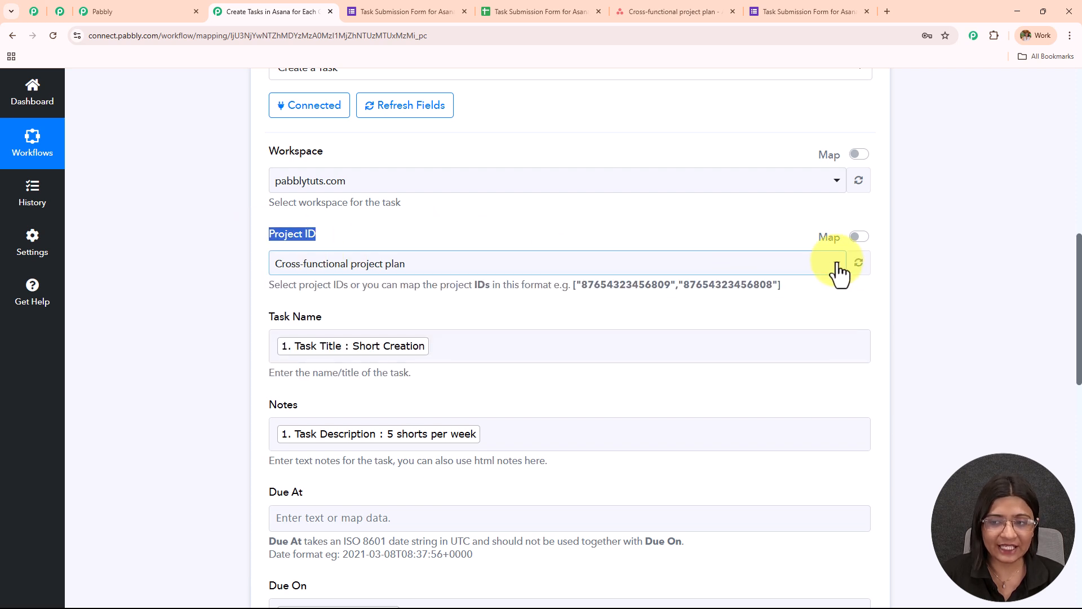
{"action": "left_click", "coordinate": [869, 235]}
{"action": "left_click", "coordinate": [862, 238]}
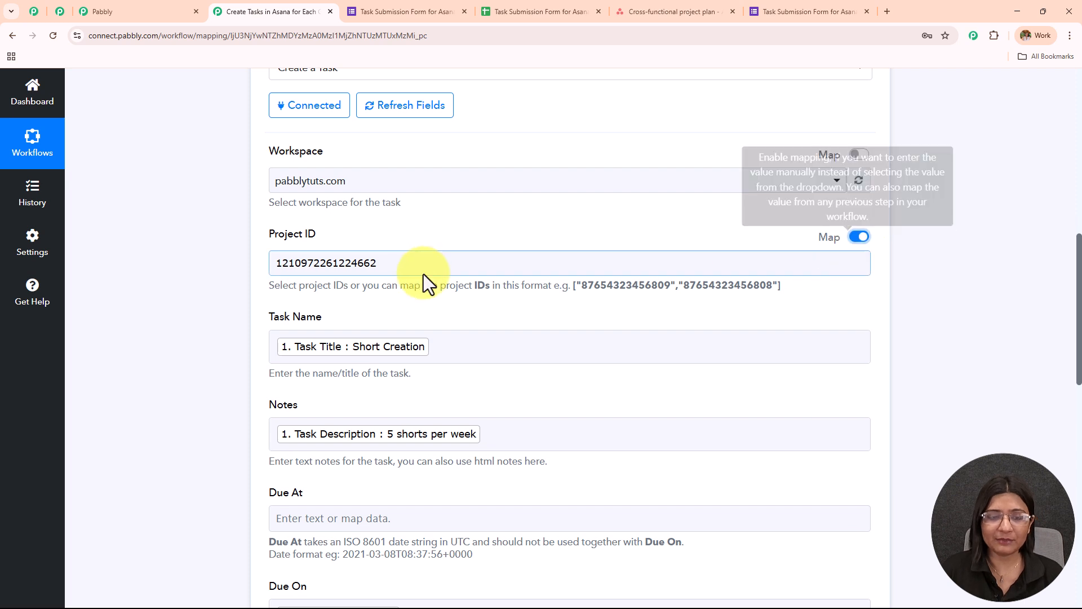
{"action": "left_click_drag", "start_coordinate": [393, 265], "coordinate": [248, 277]}
{"action": "key", "text": "BackSpace"}
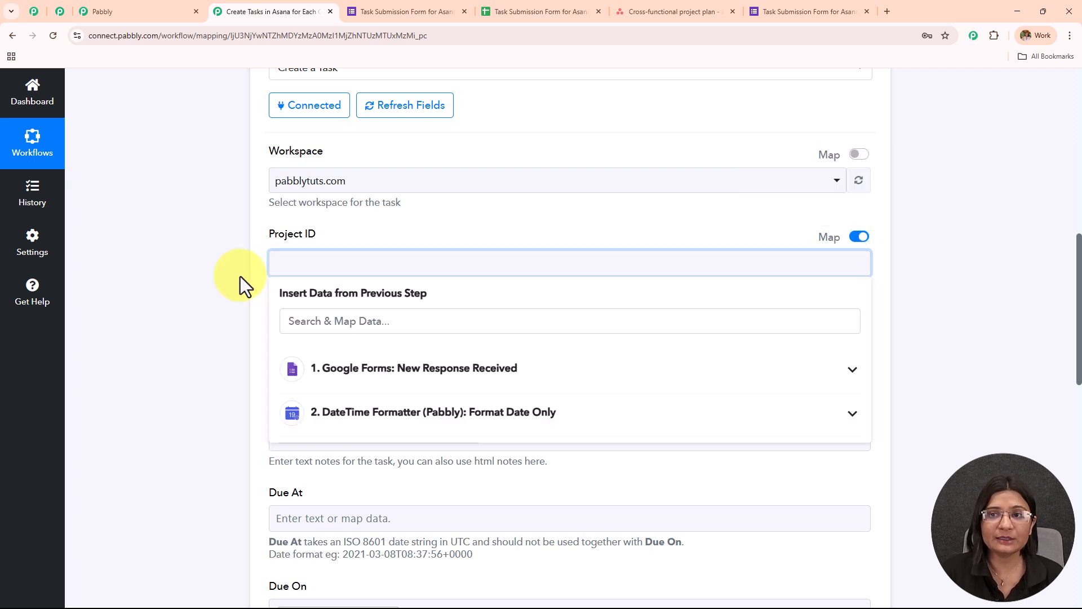
{"action": "left_click", "coordinate": [634, 5]}
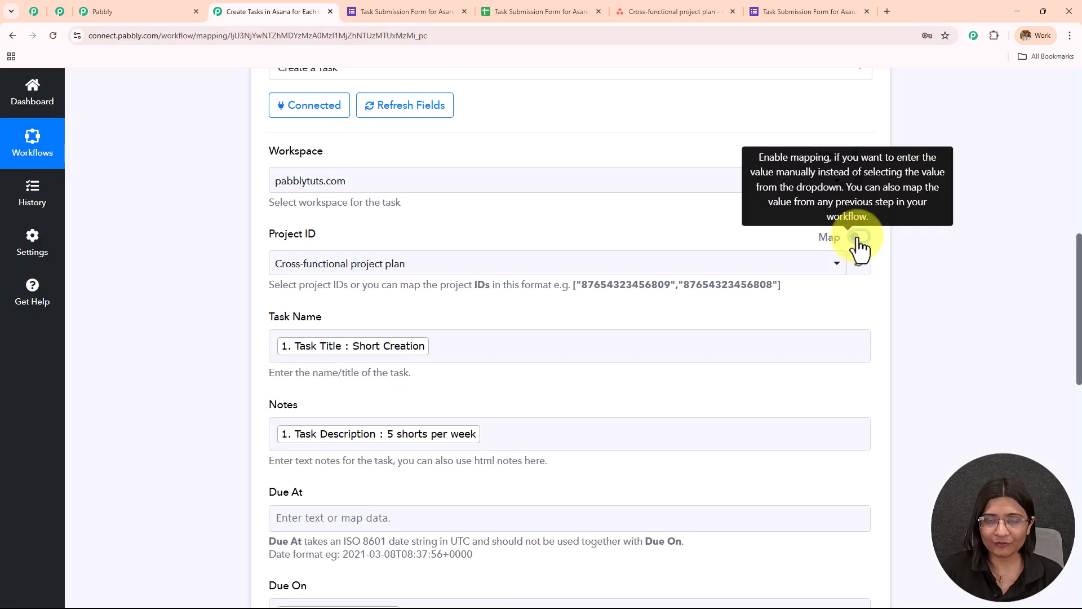
- Select Cross-functional project plan as the Asana action's project, and look at that project in Asana
{"action": "left_click", "coordinate": [455, 276]}
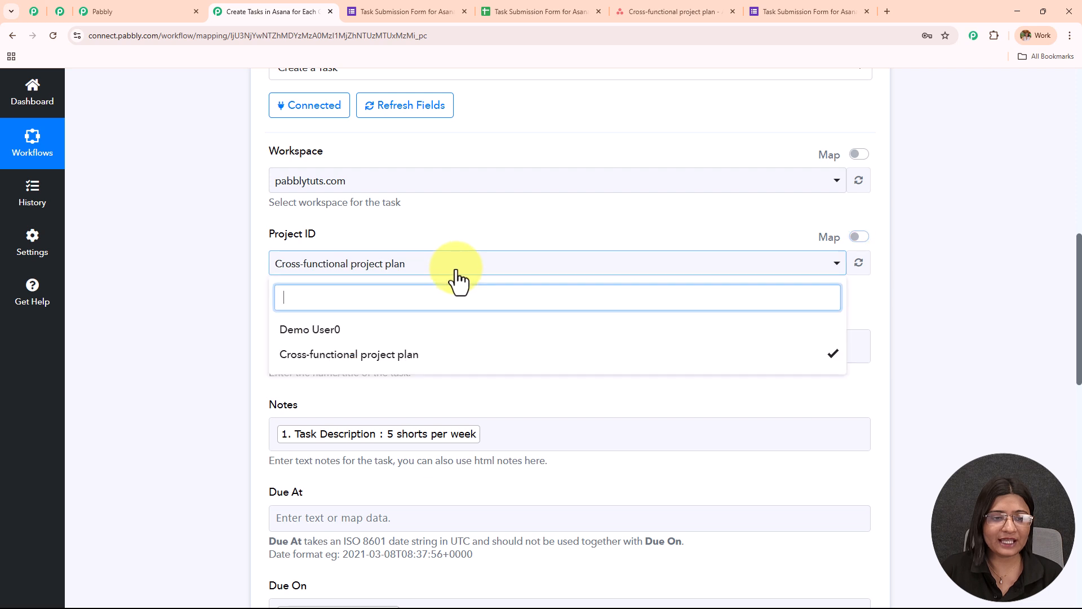
{"action": "left_click", "coordinate": [369, 361]}
{"action": "left_click", "coordinate": [365, 365]}
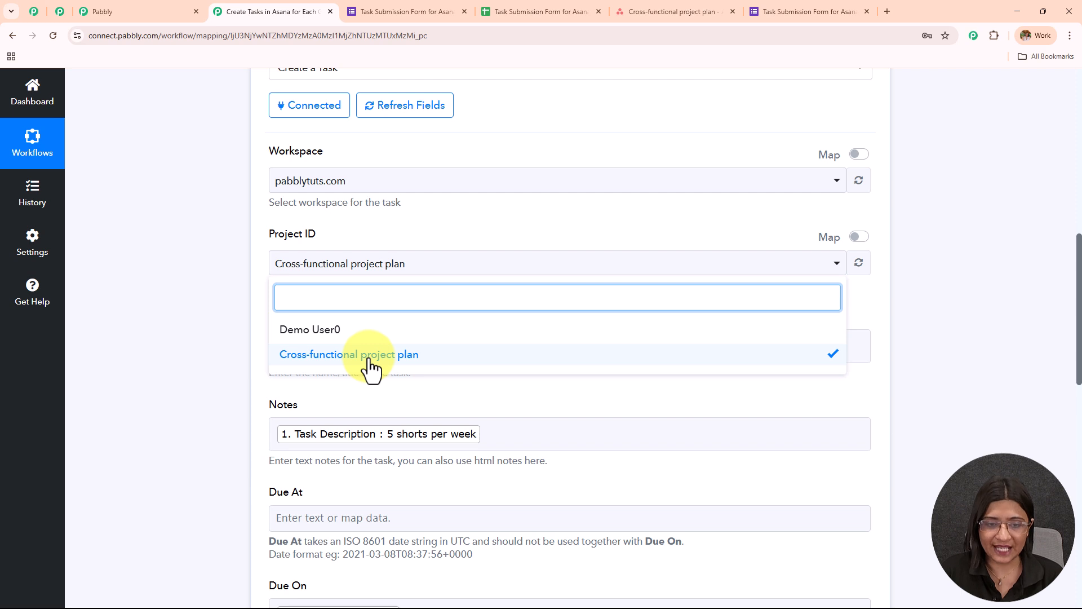
{"action": "left_click", "coordinate": [511, 230]}
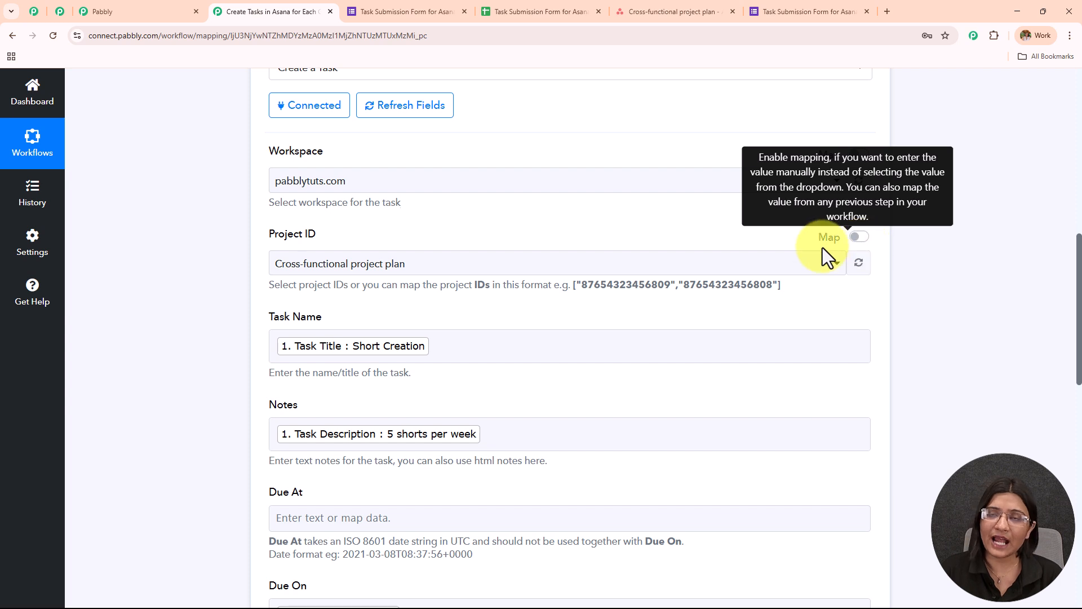
{"action": "left_click", "coordinate": [707, 13]}
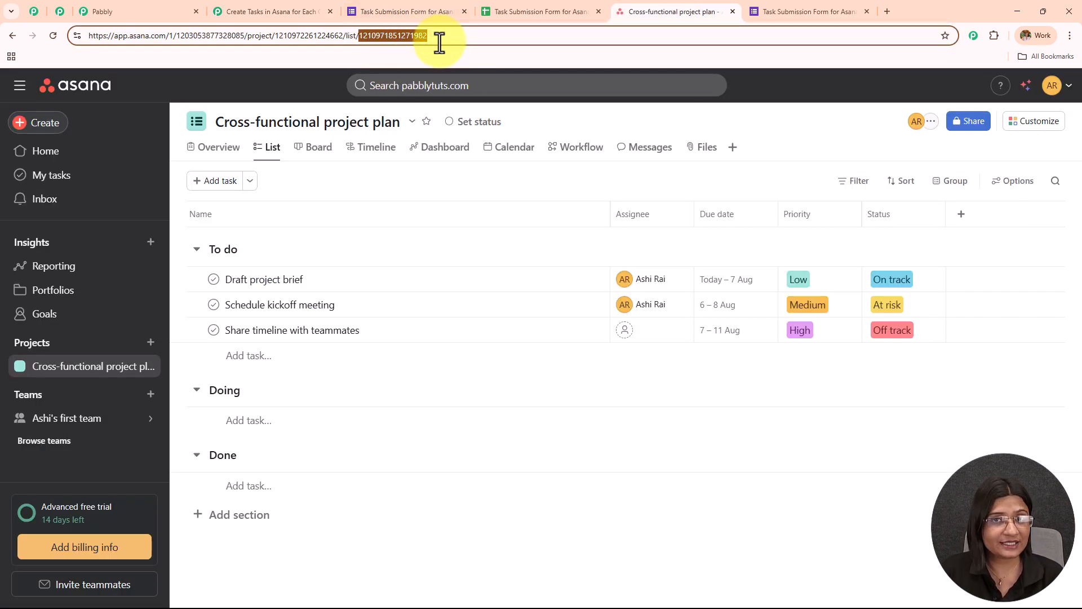
{"action": "left_click", "coordinate": [272, 10]}
- Save the Asana Create a Task step with a test request and check the task and workspace IDs in its response
{"action": "scroll", "coordinate": [472, 359], "scroll_direction": "down", "scroll_amount": 12}
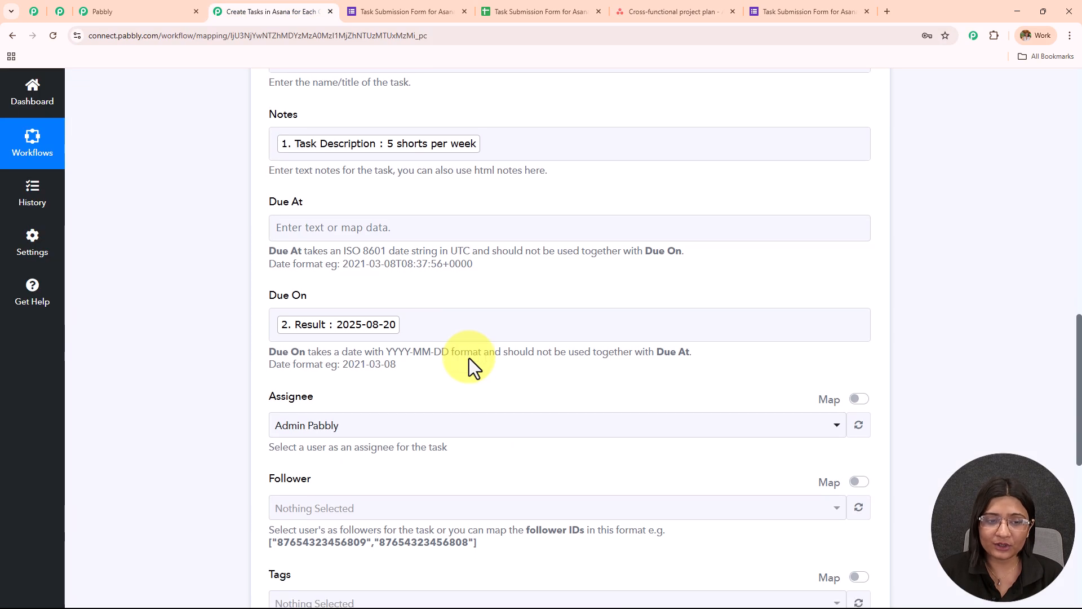
{"action": "left_click", "coordinate": [349, 354]}
{"action": "scroll", "coordinate": [639, 257], "scroll_direction": "down", "scroll_amount": 2}
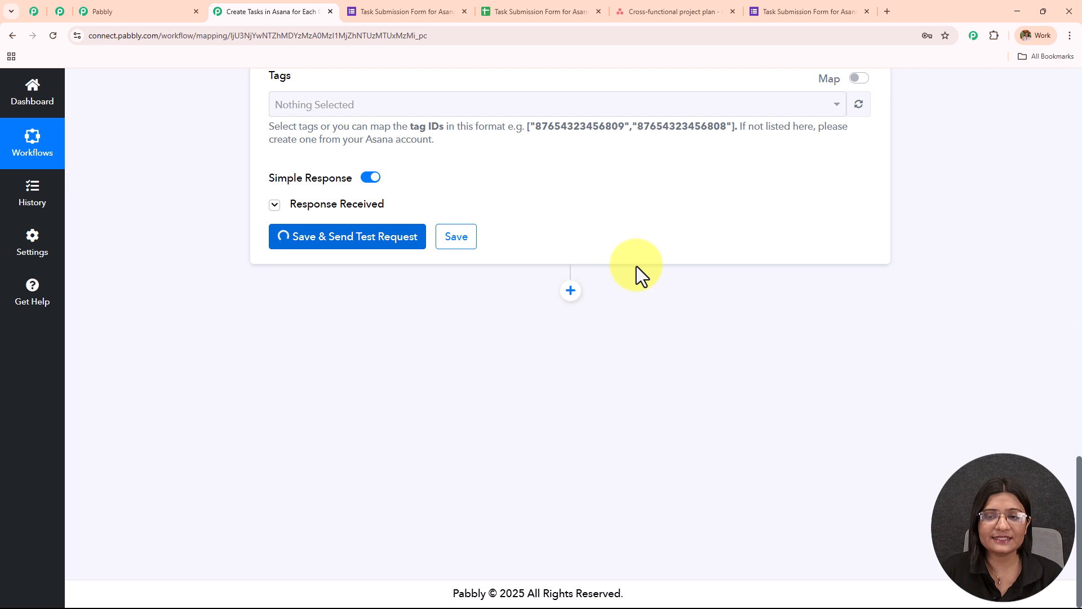
{"action": "left_click_drag", "start_coordinate": [713, 265], "coordinate": [452, 288]}
{"action": "left_click_drag", "start_coordinate": [620, 305], "coordinate": [531, 306]}
{"action": "left_click_drag", "start_coordinate": [690, 374], "coordinate": [451, 396]}
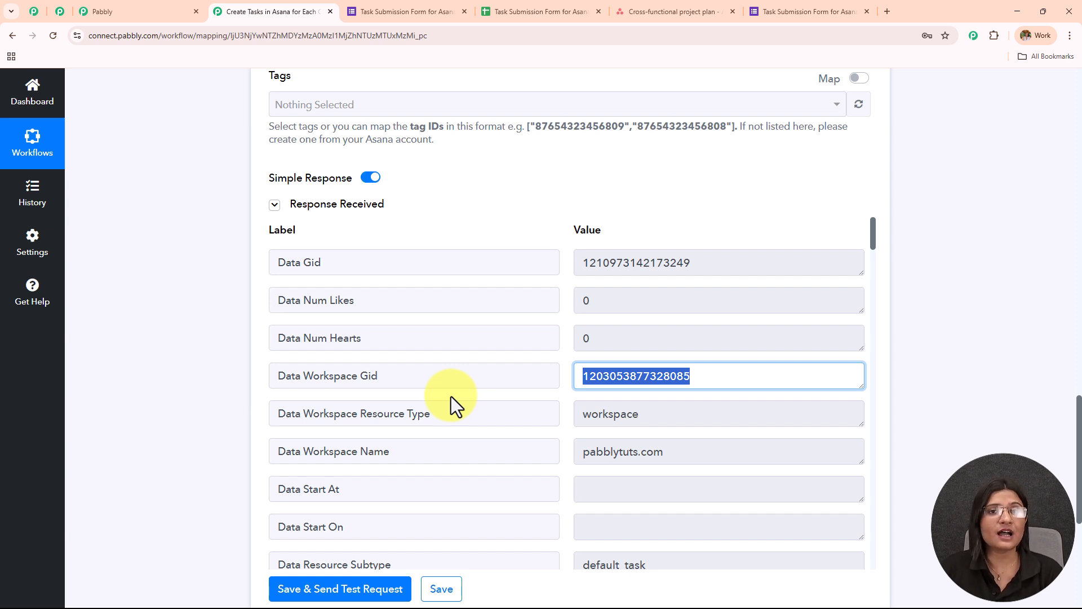
- Switch to Asana and reload the Cross-functional project plan to look for the Short Creation task
{"action": "left_click", "coordinate": [671, 12]}
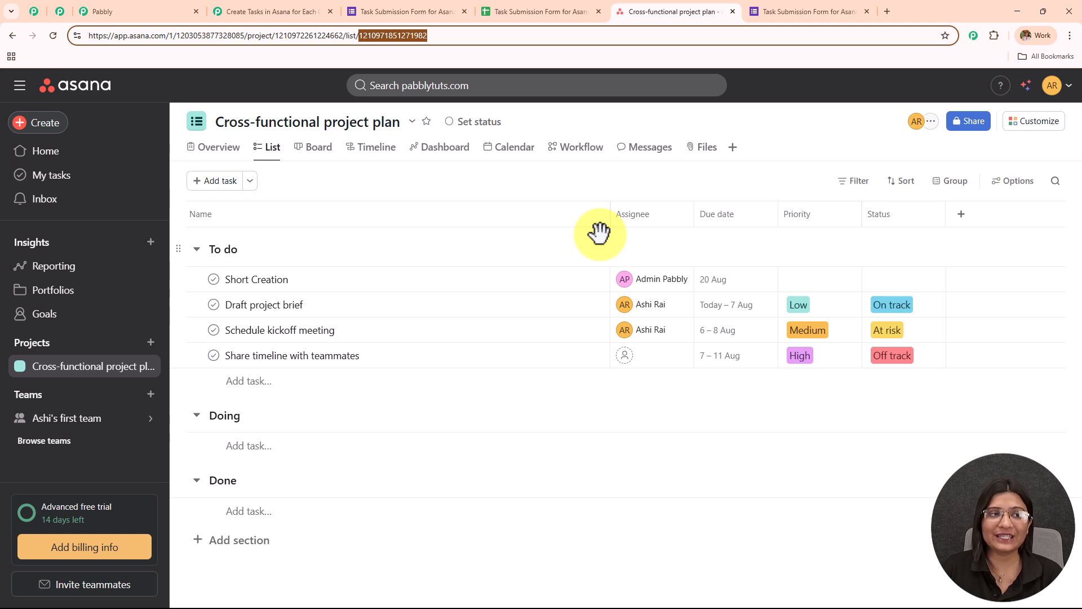
{"action": "left_click", "coordinate": [53, 37]}
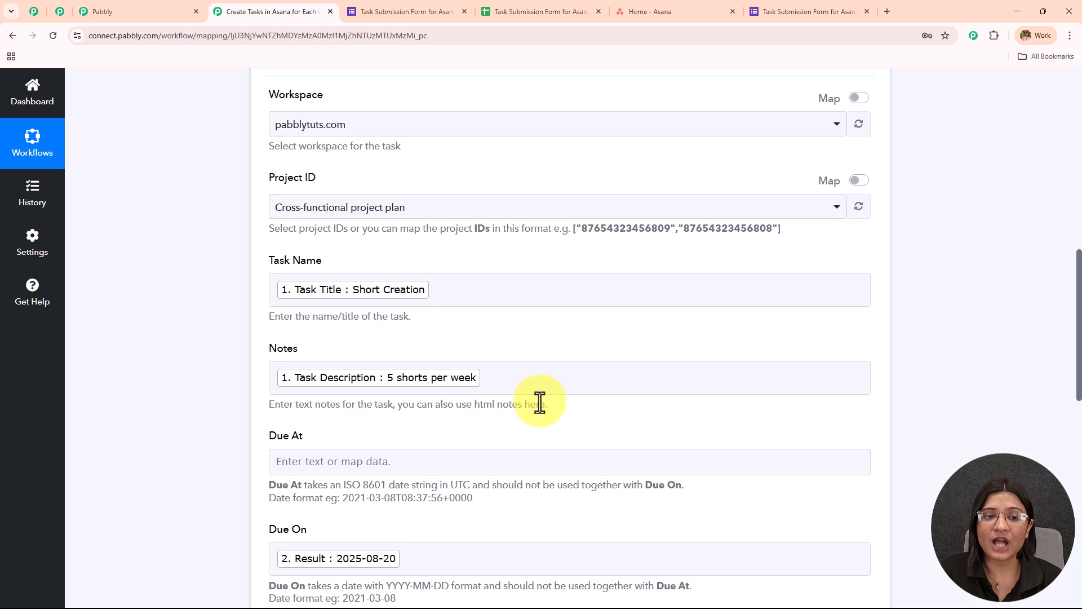
- Resend the Asana step's test request, and check the returned Data Gid and Data Workspace Gid against the configured workspace and project
{"action": "scroll", "coordinate": [538, 400], "scroll_direction": "down", "scroll_amount": 8}
{"action": "scroll", "coordinate": [533, 407], "scroll_direction": "down", "scroll_amount": 4}
{"action": "left_click", "coordinate": [366, 298]}
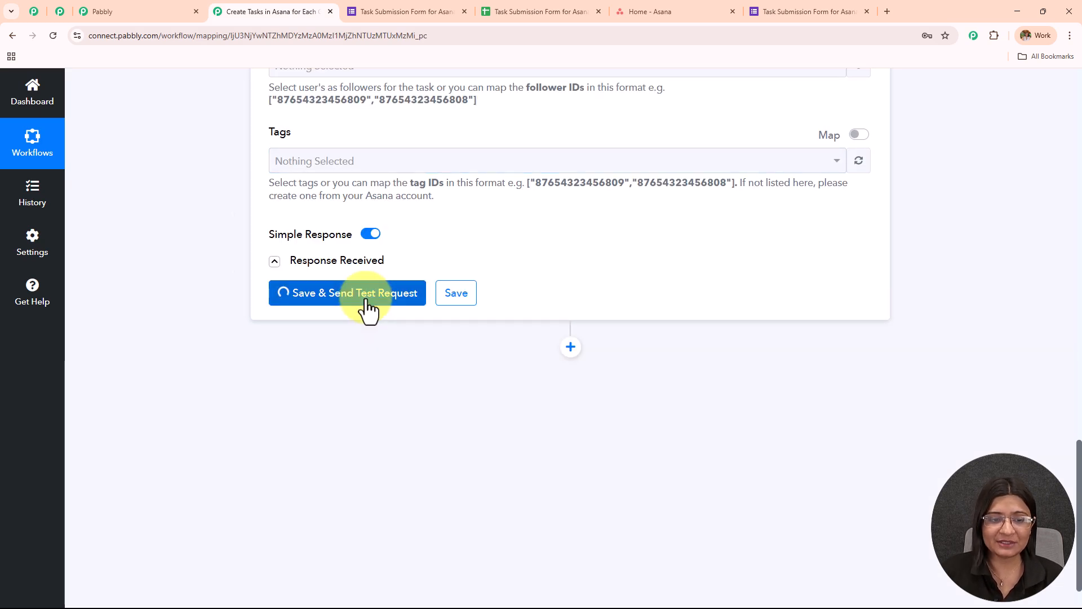
{"action": "scroll", "coordinate": [635, 198], "scroll_direction": "down", "scroll_amount": 4}
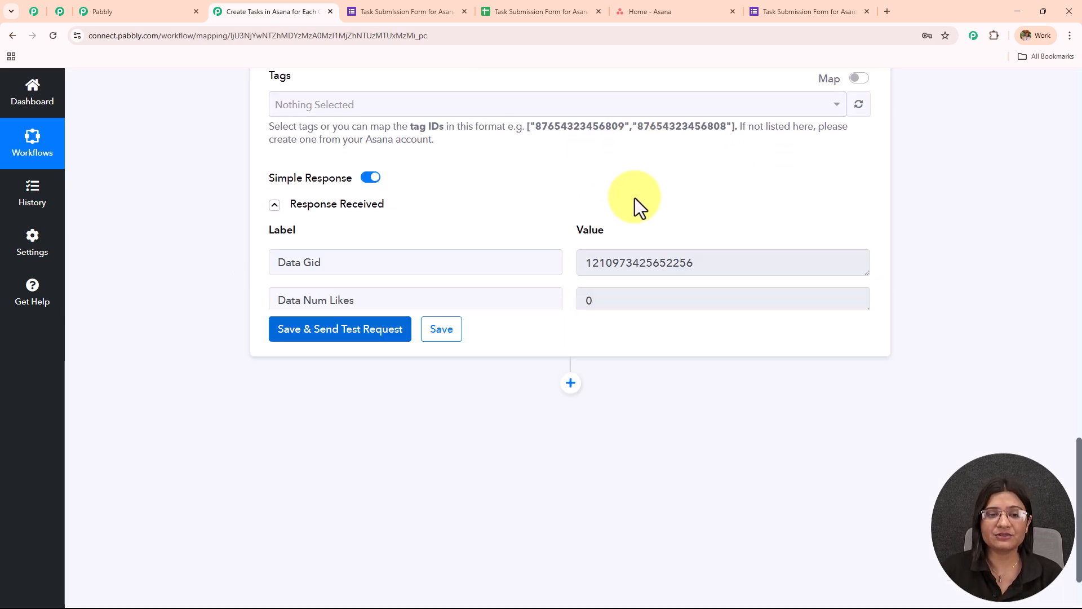
{"action": "scroll", "coordinate": [634, 241], "scroll_direction": "up", "scroll_amount": 2}
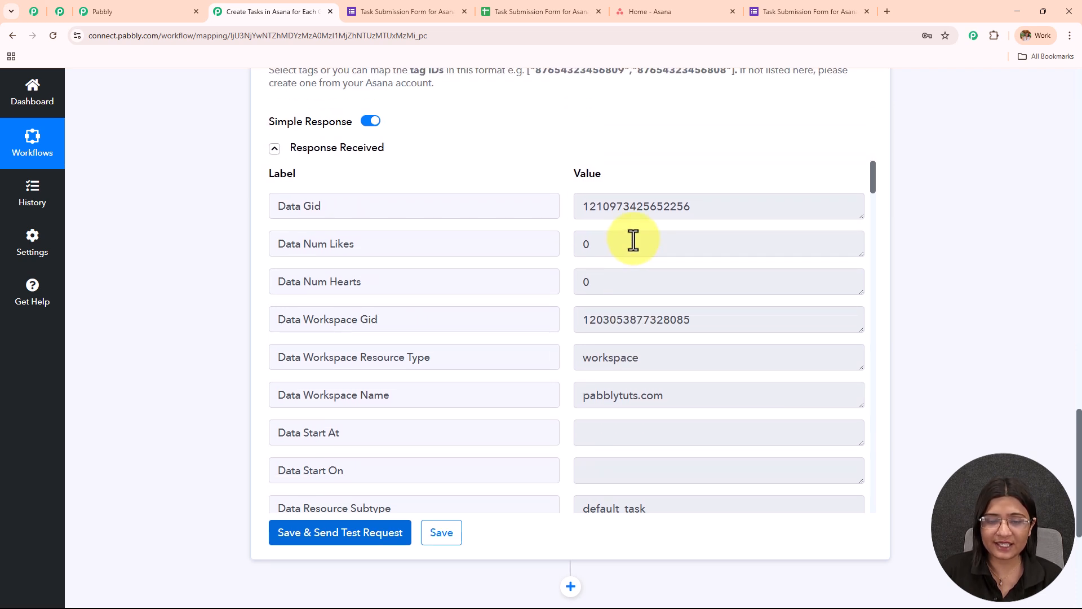
{"action": "left_click", "coordinate": [696, 208]}
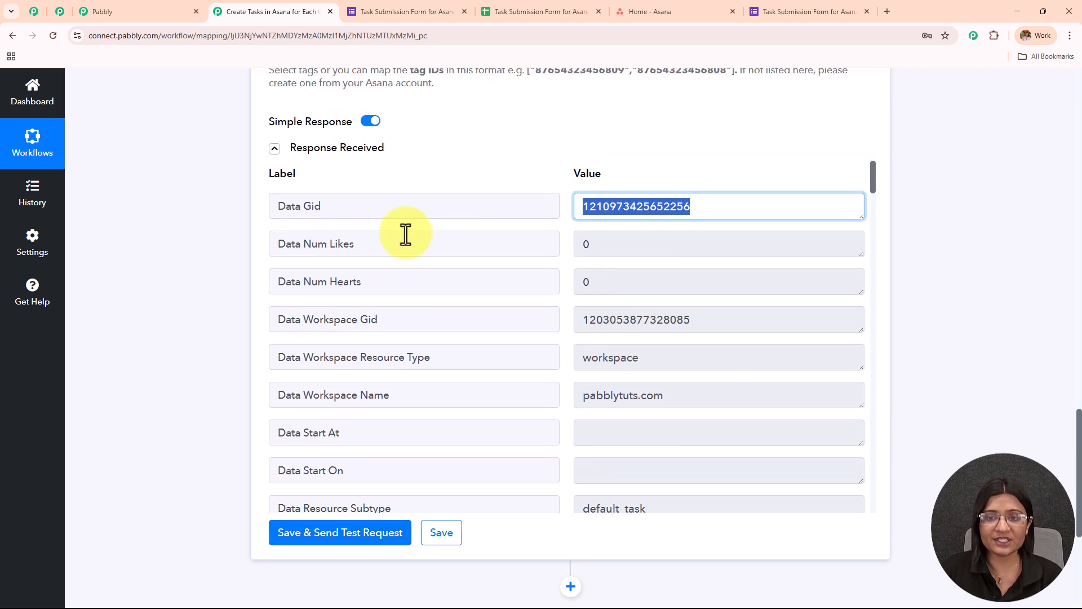
{"action": "left_click", "coordinate": [761, 352]}
{"action": "key", "text": "shift+Tab"}
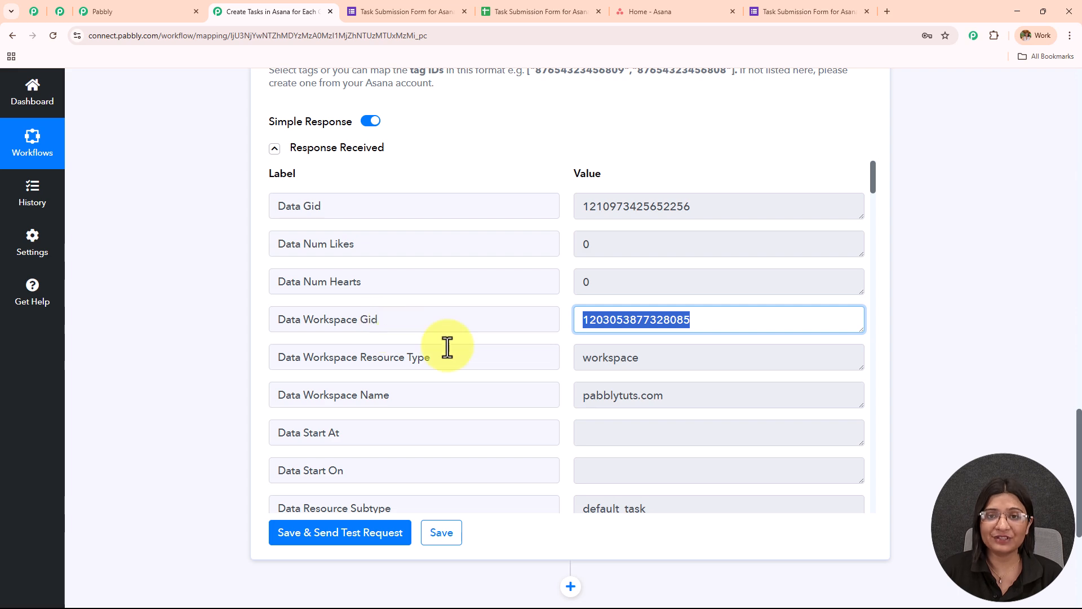
{"action": "scroll", "coordinate": [447, 345], "scroll_direction": "up", "scroll_amount": 3}
{"action": "scroll", "coordinate": [471, 333], "scroll_direction": "up", "scroll_amount": 11}
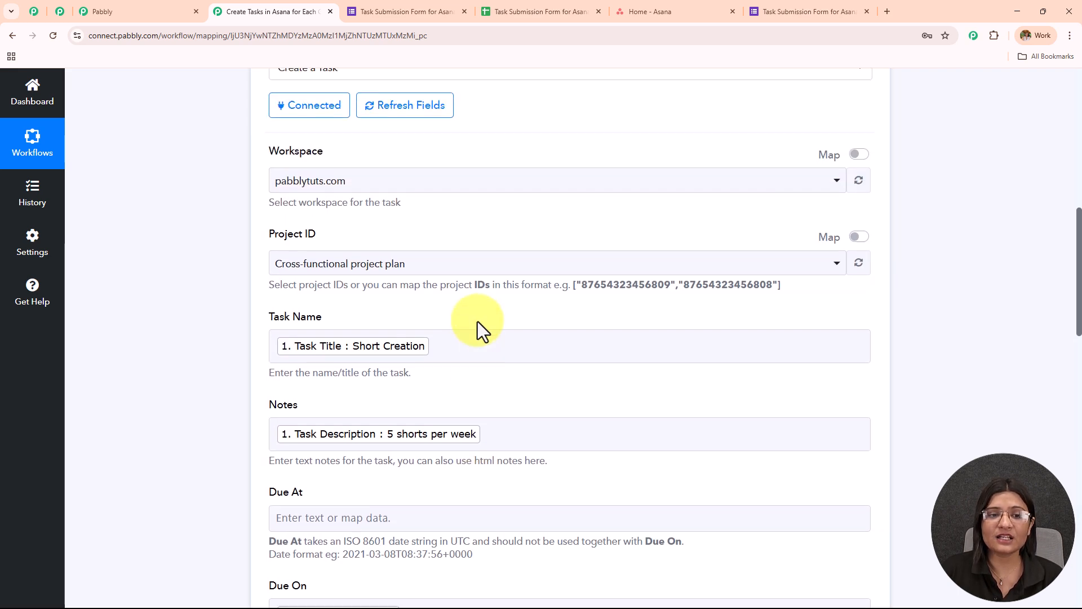
{"action": "scroll", "coordinate": [471, 316], "scroll_direction": "up", "scroll_amount": 1}
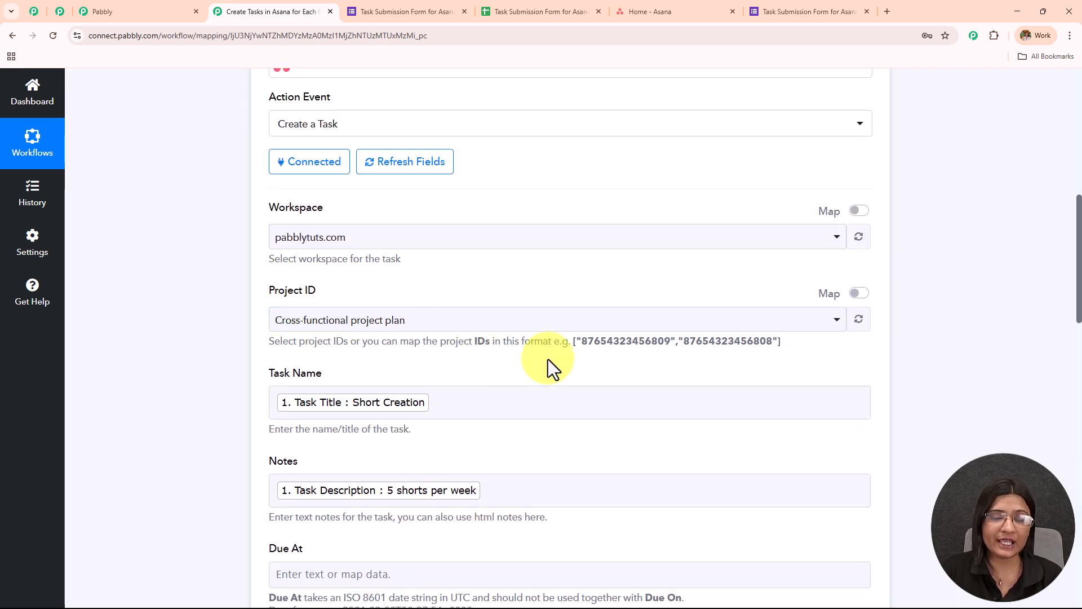
- Switch to Asana and open the Short Creation task in the Cross-functional project plan
{"action": "left_click", "coordinate": [710, 11]}
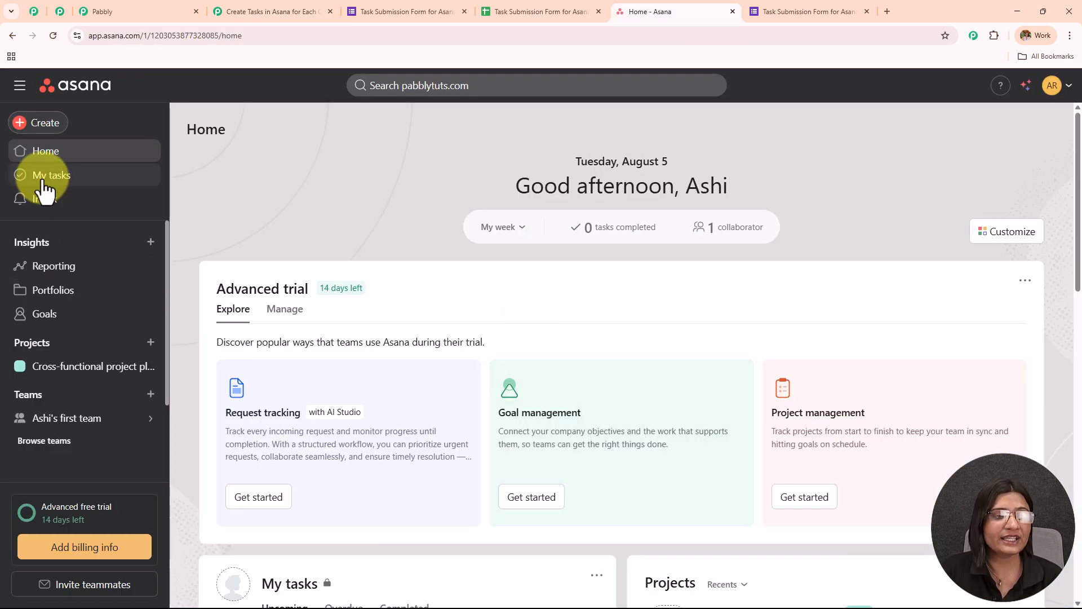
{"action": "left_click", "coordinate": [42, 345]}
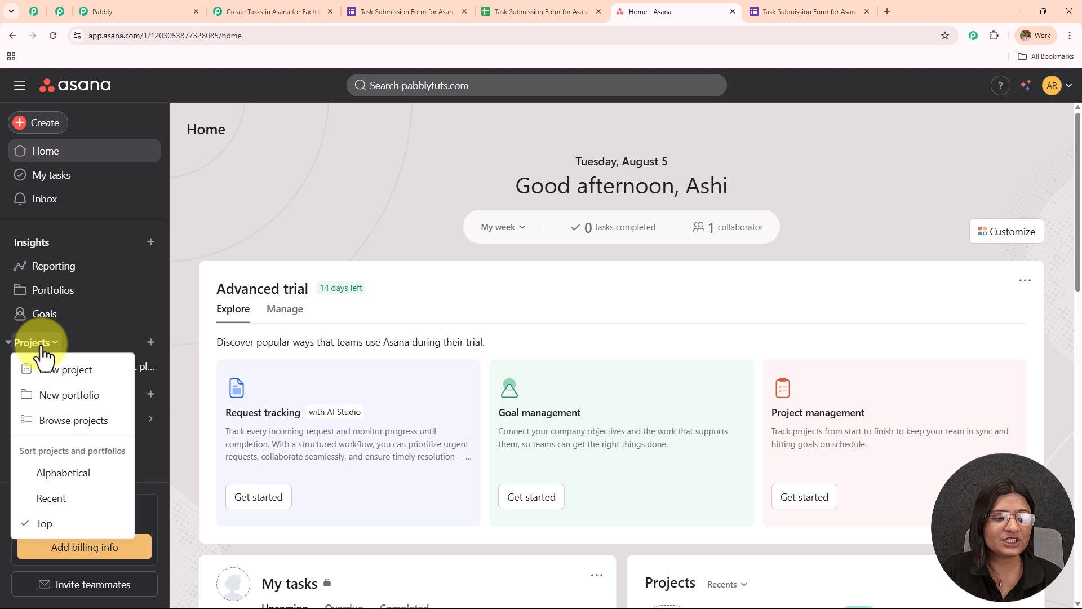
{"action": "left_click", "coordinate": [77, 338]}
{"action": "left_click", "coordinate": [79, 369]}
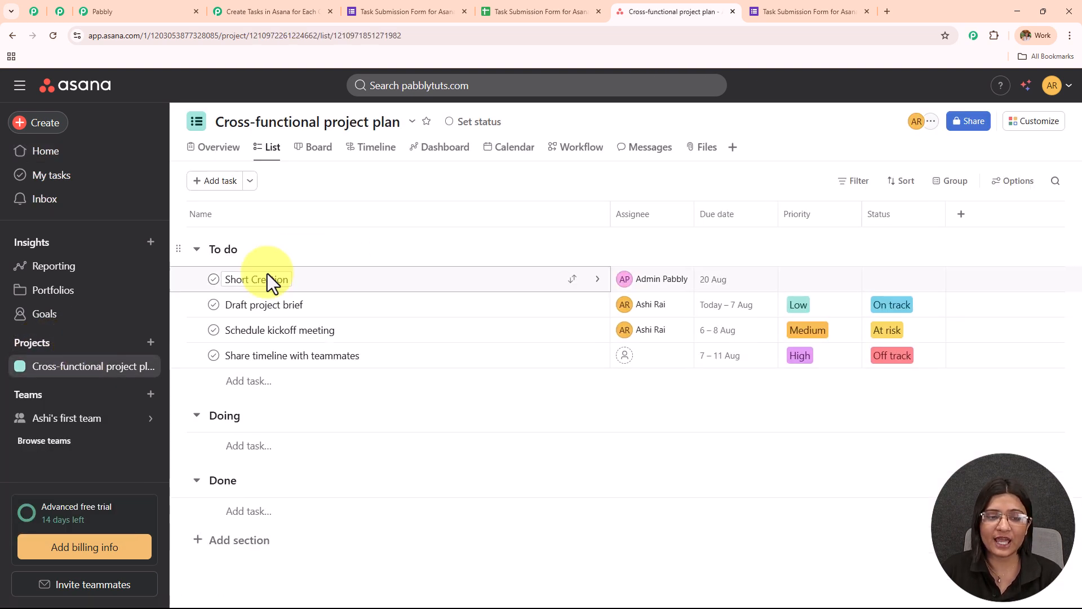
{"action": "left_click", "coordinate": [310, 288]}
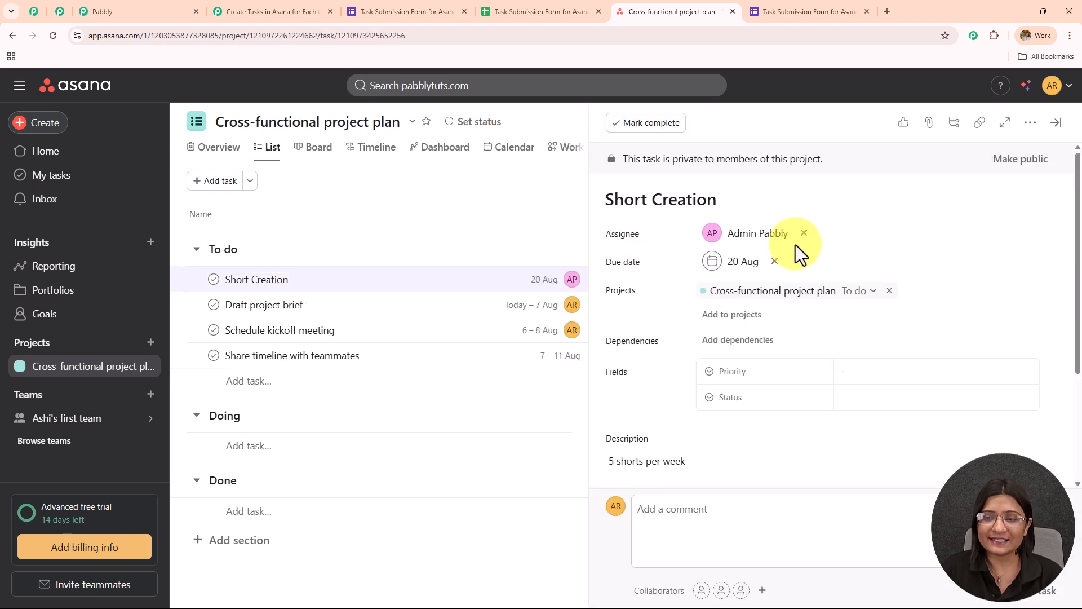
- Examine the Short Creation task's assignee, due date, project and description
{"action": "scroll", "coordinate": [844, 251], "scroll_direction": "down", "scroll_amount": 2}
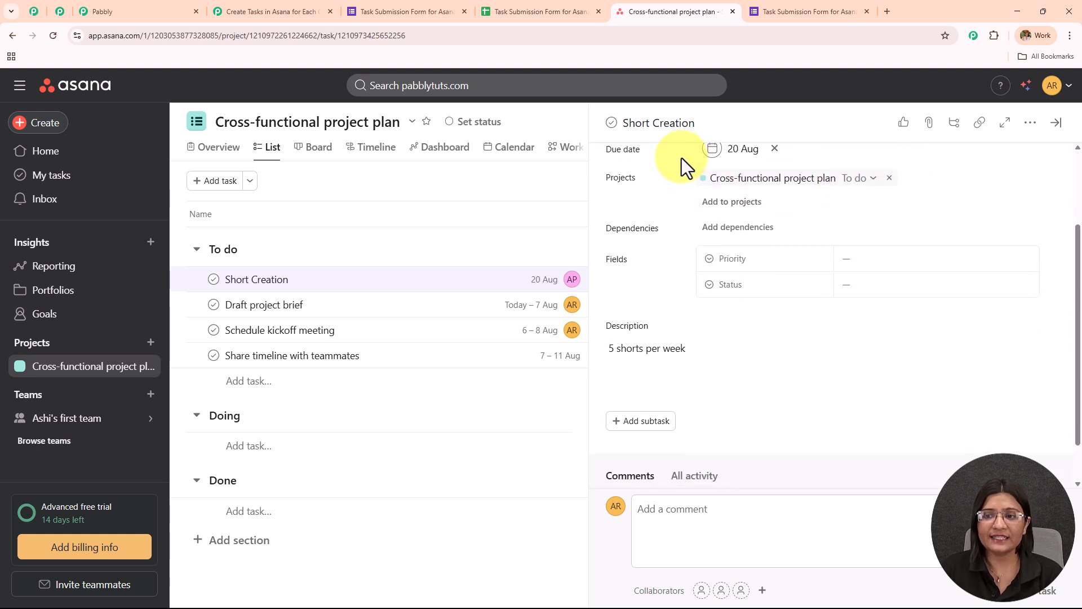
{"action": "scroll", "coordinate": [815, 208], "scroll_direction": "down", "scroll_amount": 1}
{"action": "scroll", "coordinate": [812, 236], "scroll_direction": "up", "scroll_amount": 3}
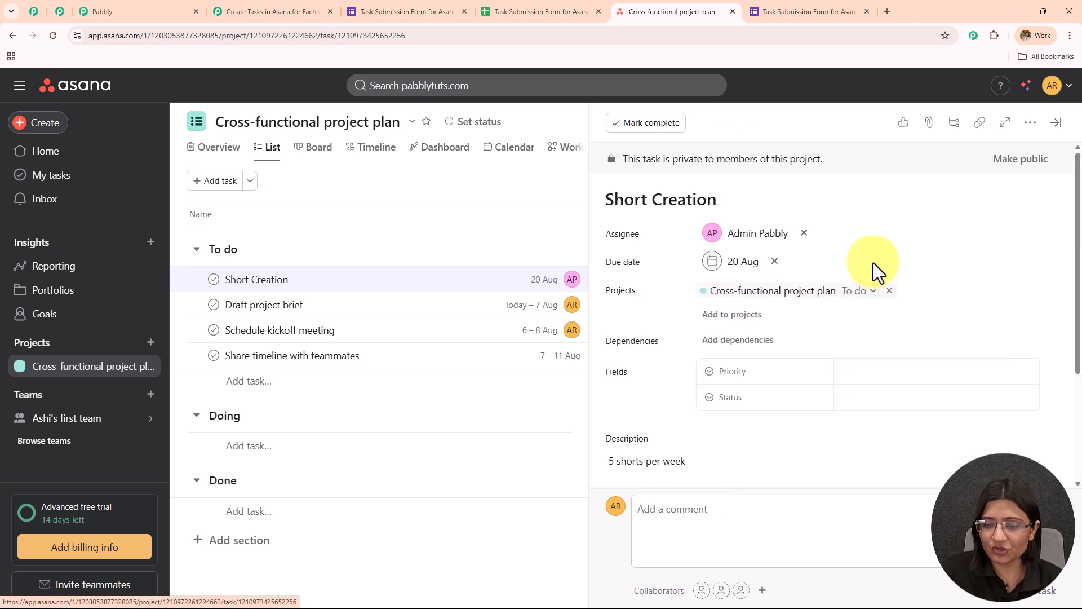
{"action": "scroll", "coordinate": [789, 304], "scroll_direction": "down", "scroll_amount": 2}
{"action": "left_click", "coordinate": [684, 347]}
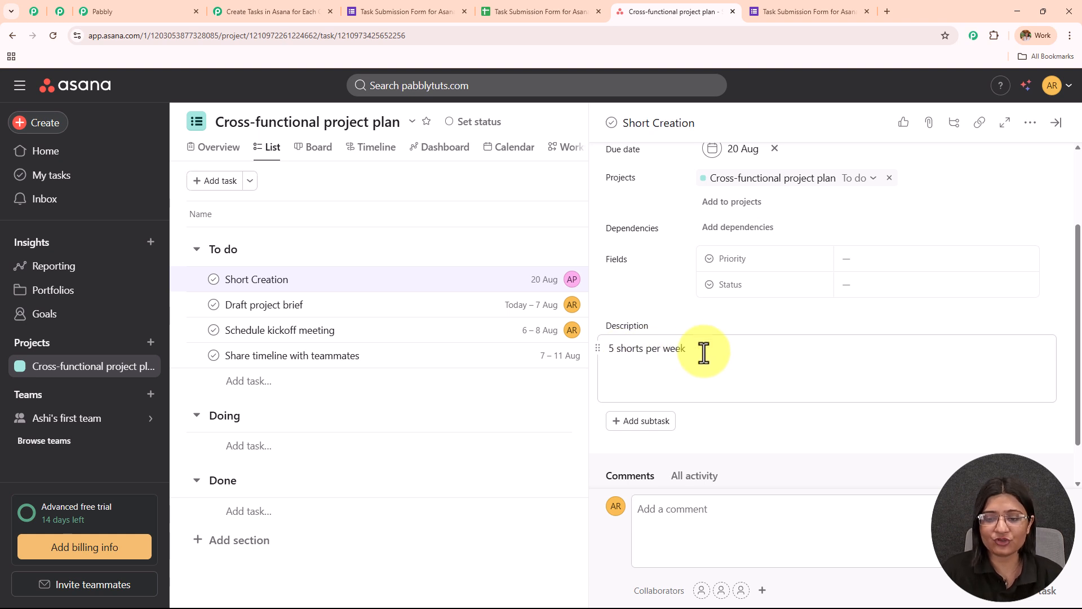
{"action": "scroll", "coordinate": [699, 349], "scroll_direction": "down", "scroll_amount": 1}
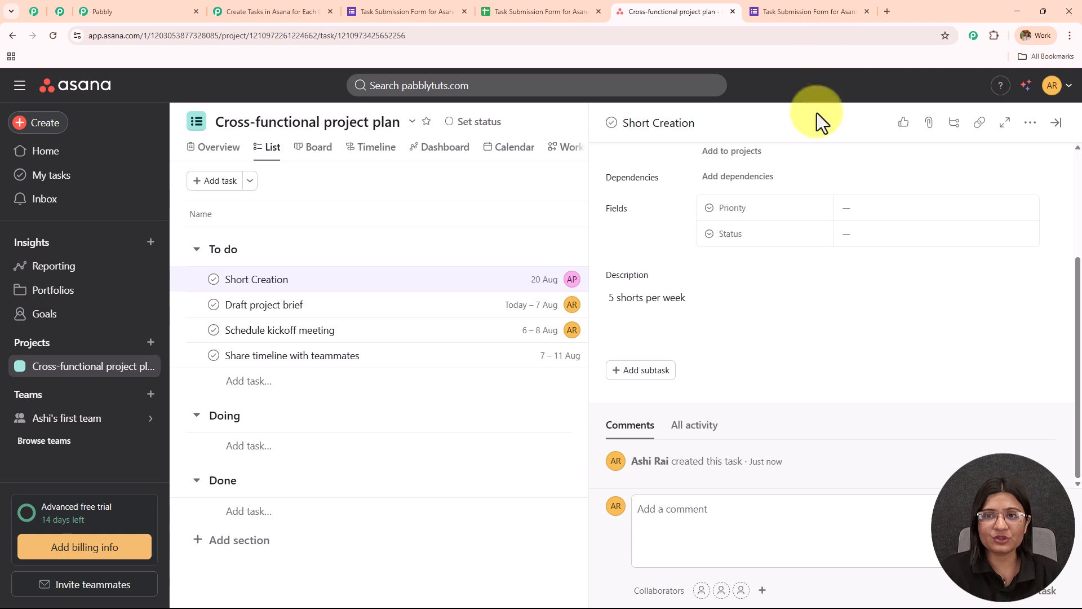
- Return to Pabbly Connect and review the workflow's Google Forms trigger, date formatter and Asana action, comparing with the task in Asana
{"action": "left_click", "coordinate": [303, 13]}
{"action": "scroll", "coordinate": [707, 261], "scroll_direction": "up", "scroll_amount": 10}
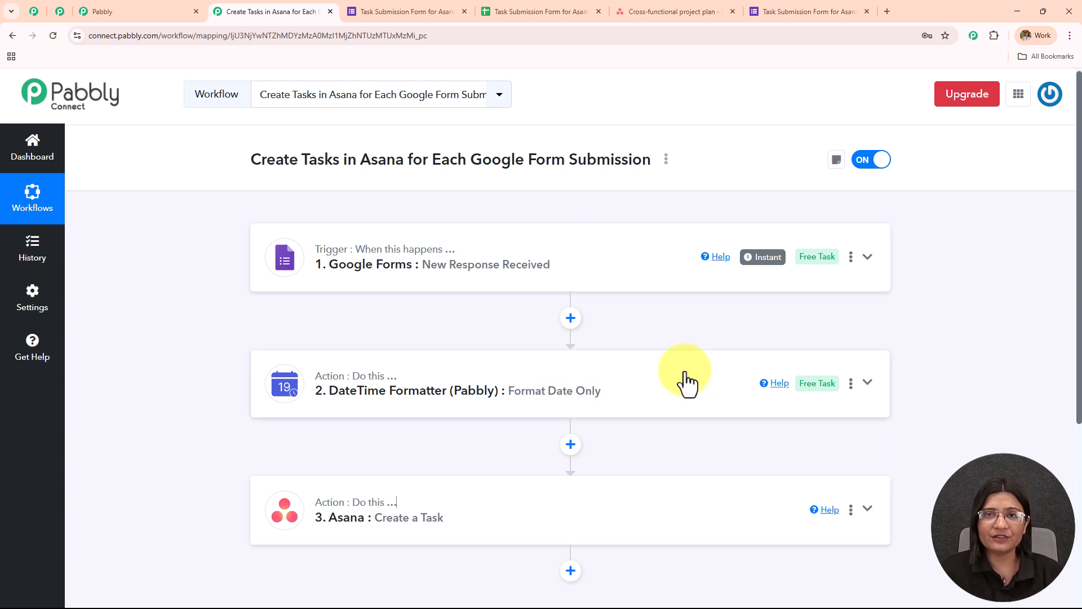
{"action": "scroll", "coordinate": [682, 374], "scroll_direction": "down", "scroll_amount": 2}
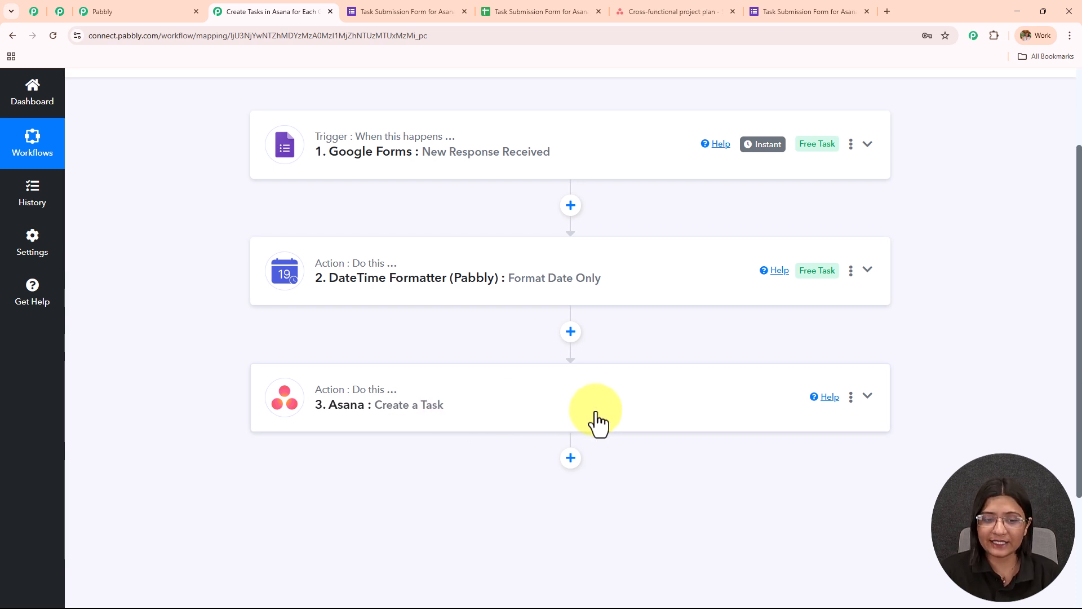
{"action": "scroll", "coordinate": [596, 420], "scroll_direction": "up", "scroll_amount": 3}
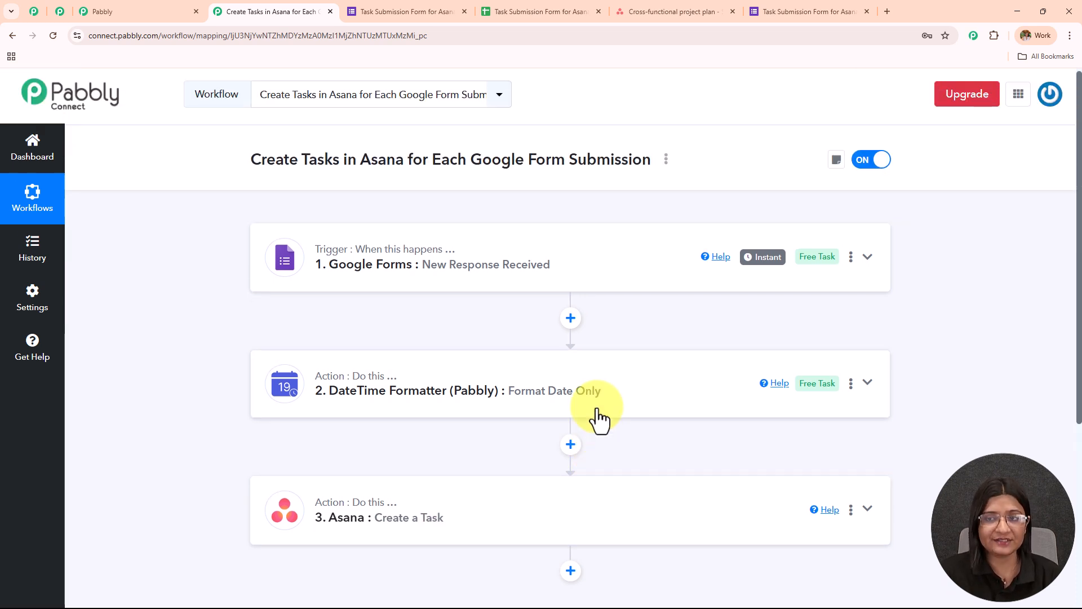
{"action": "left_click", "coordinate": [663, 13]}
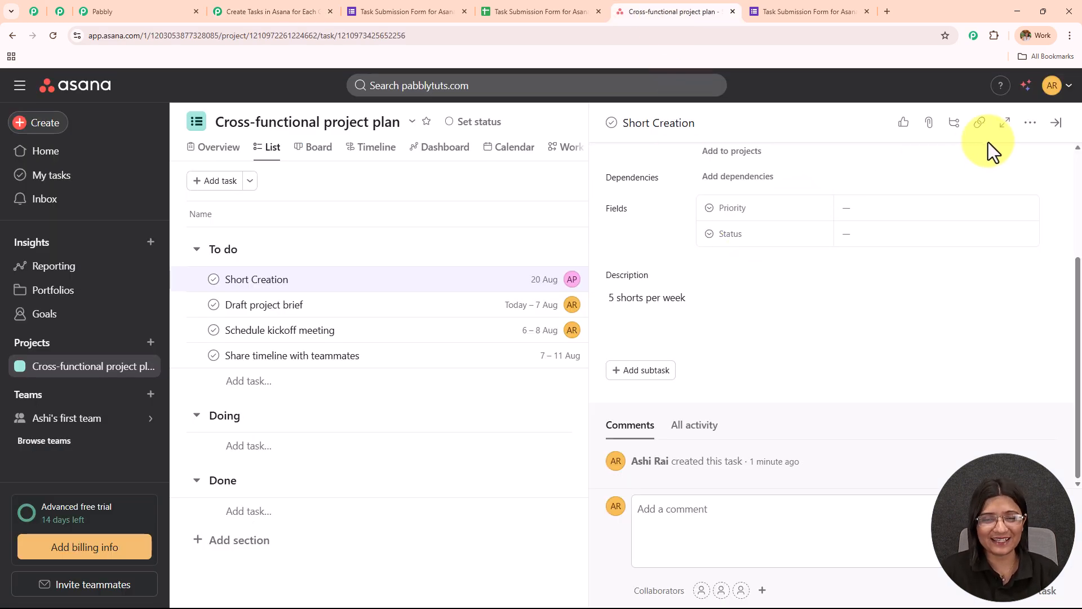
{"action": "left_click", "coordinate": [273, 10]}
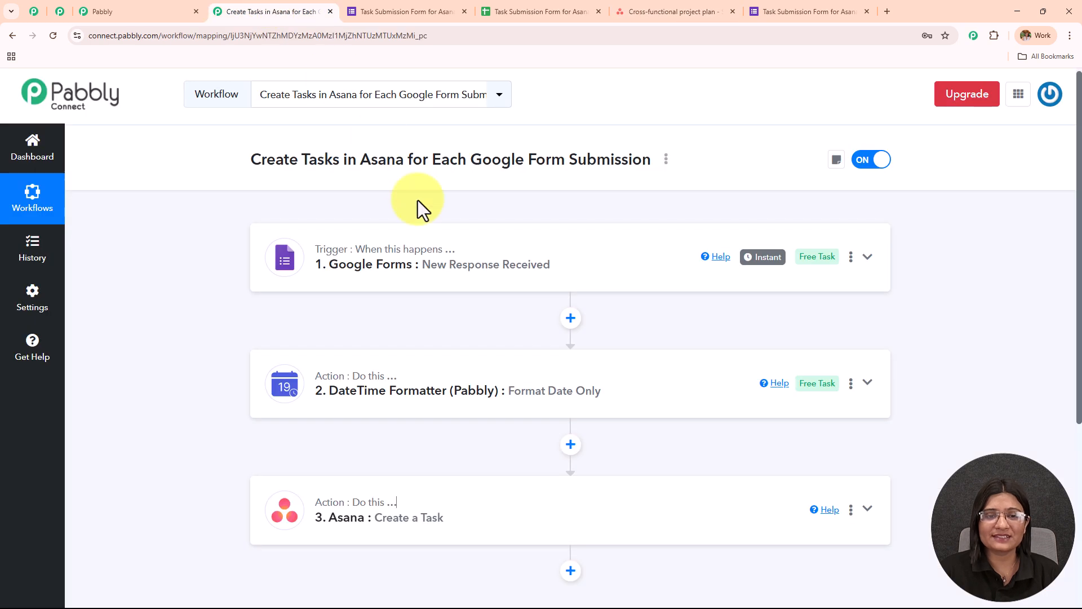